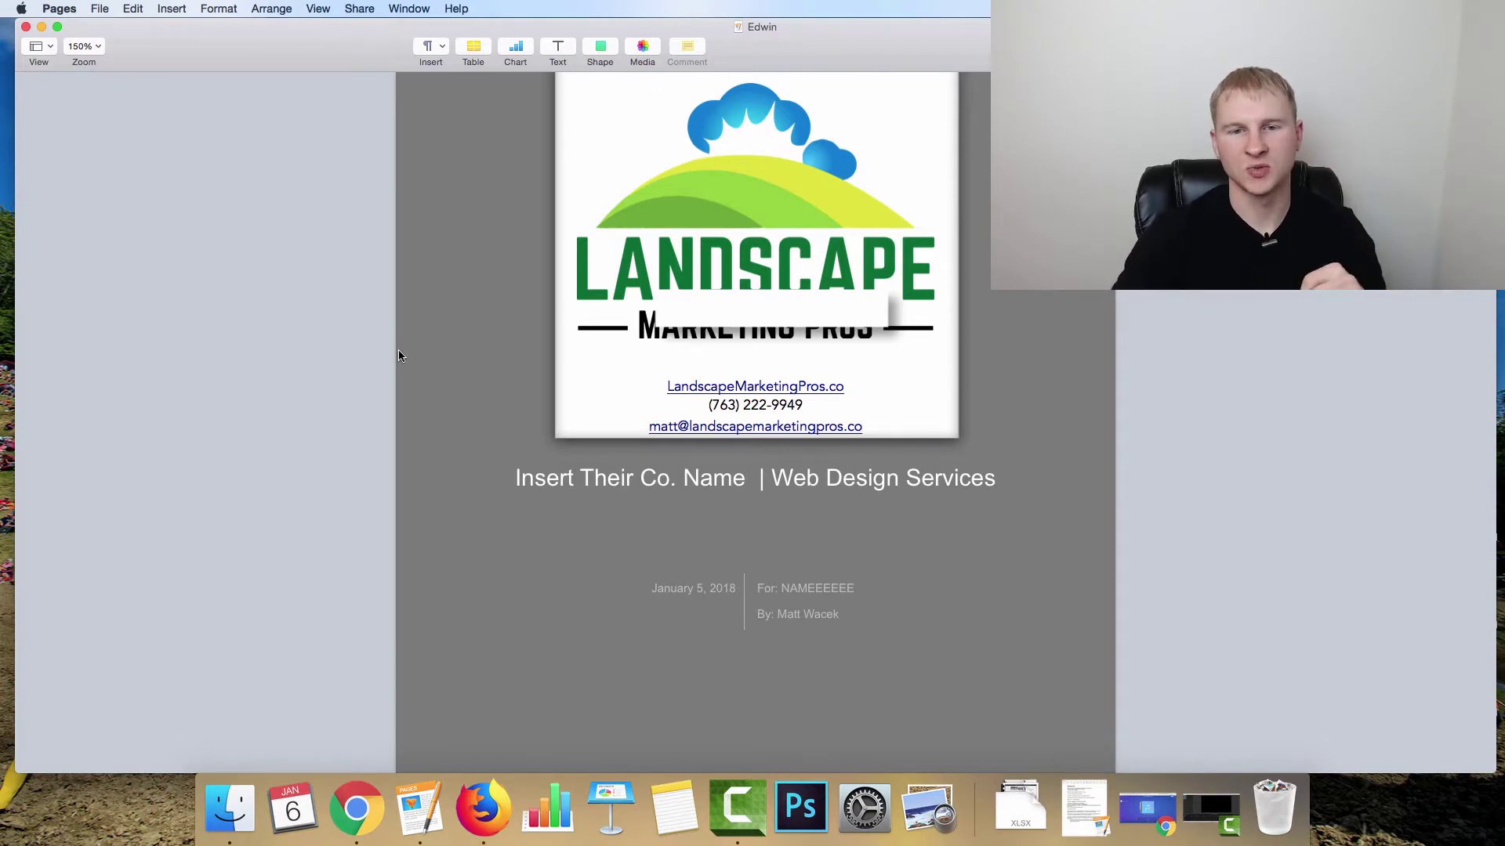
Step: Browse the proposal pages, then put the cursor into the cover page title text
scroll(814, 208, "down", 2)
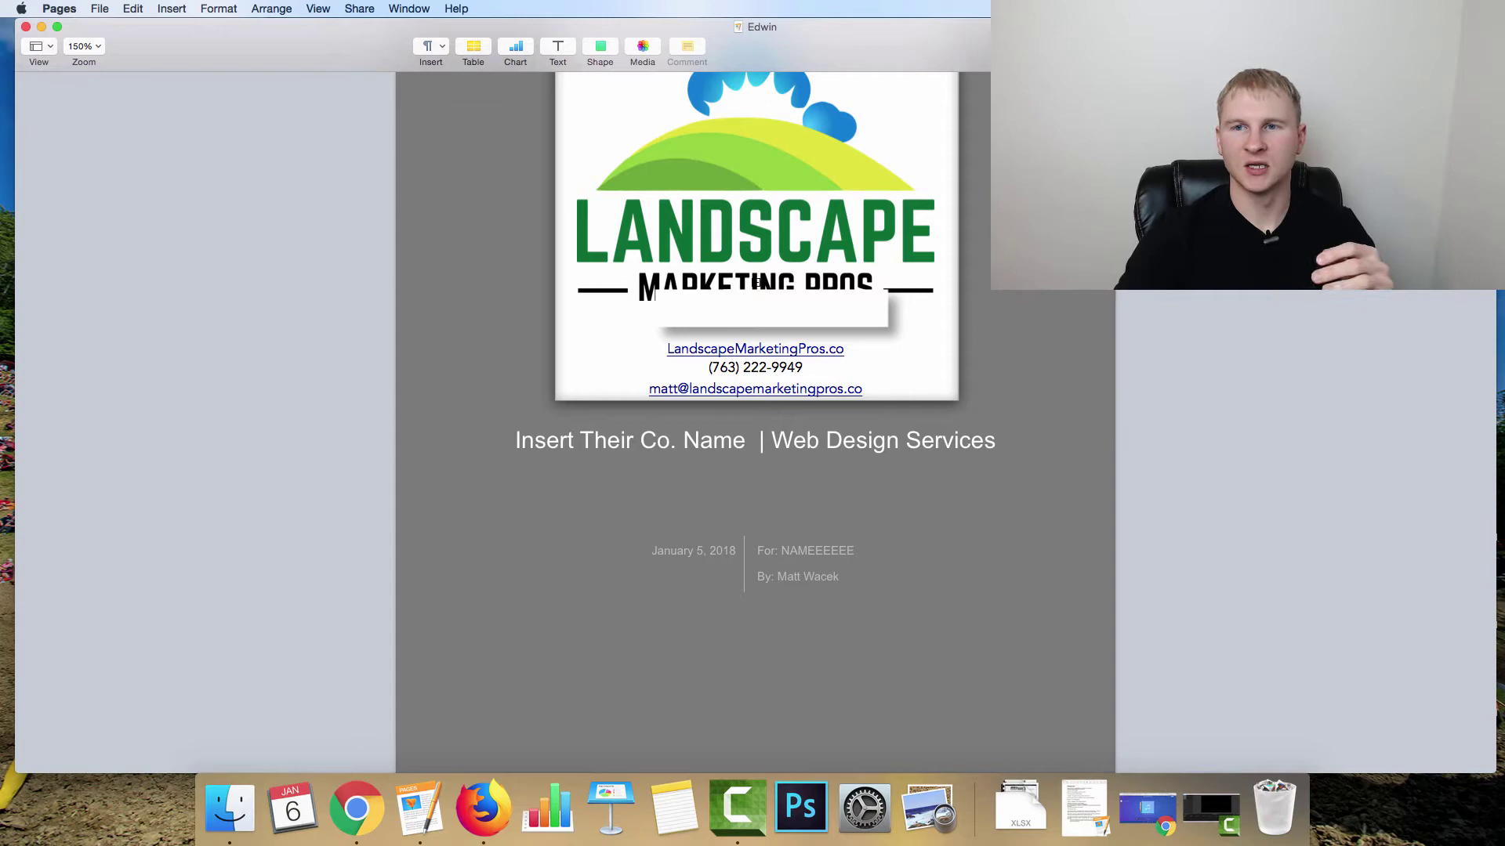
scroll(324, 242, "down", 1)
scroll(327, 252, "up", 2)
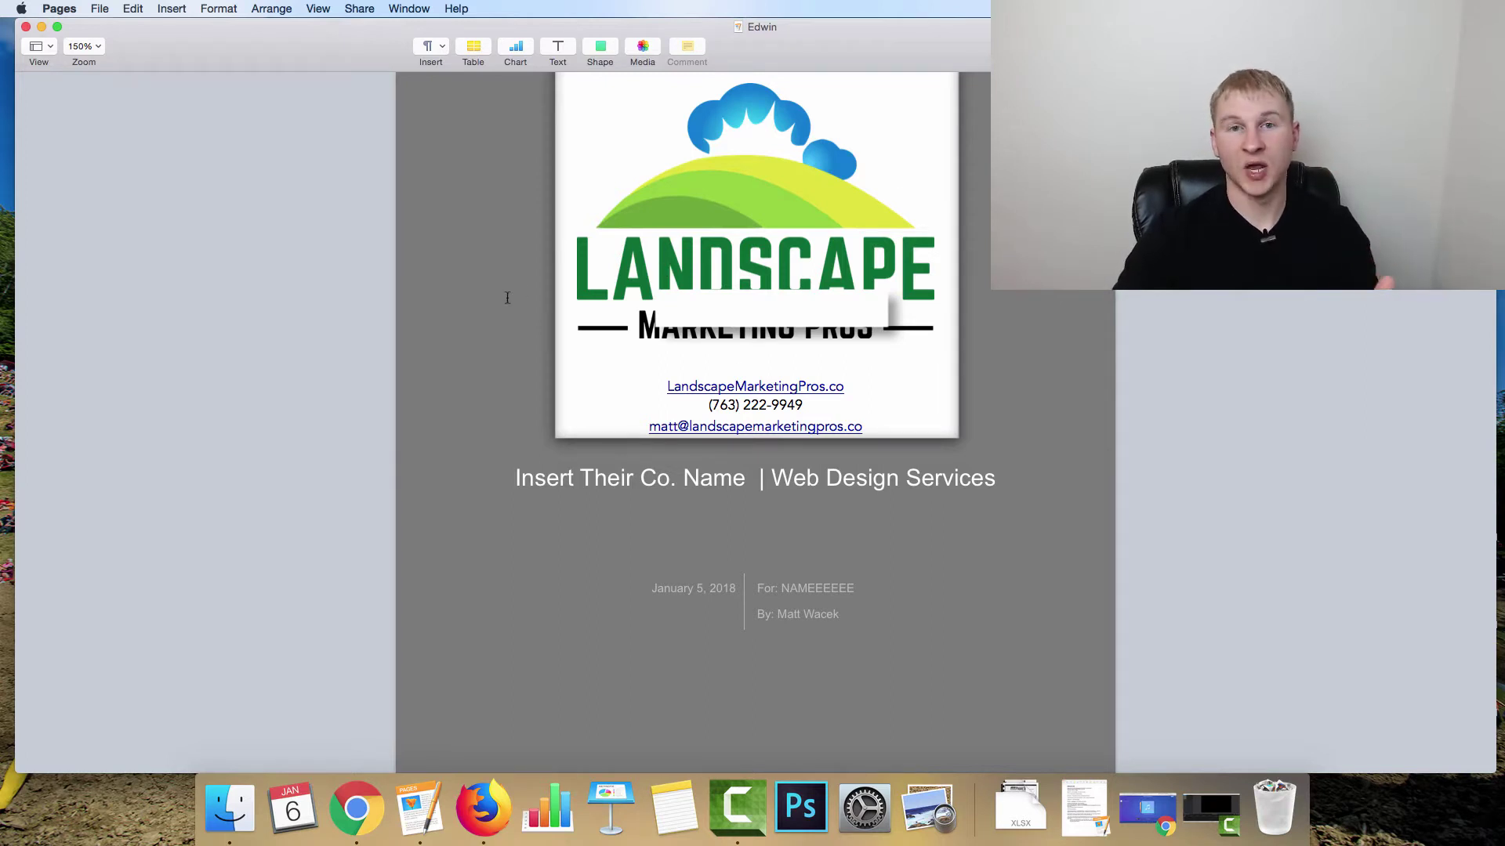
scroll(591, 279, "down", 2)
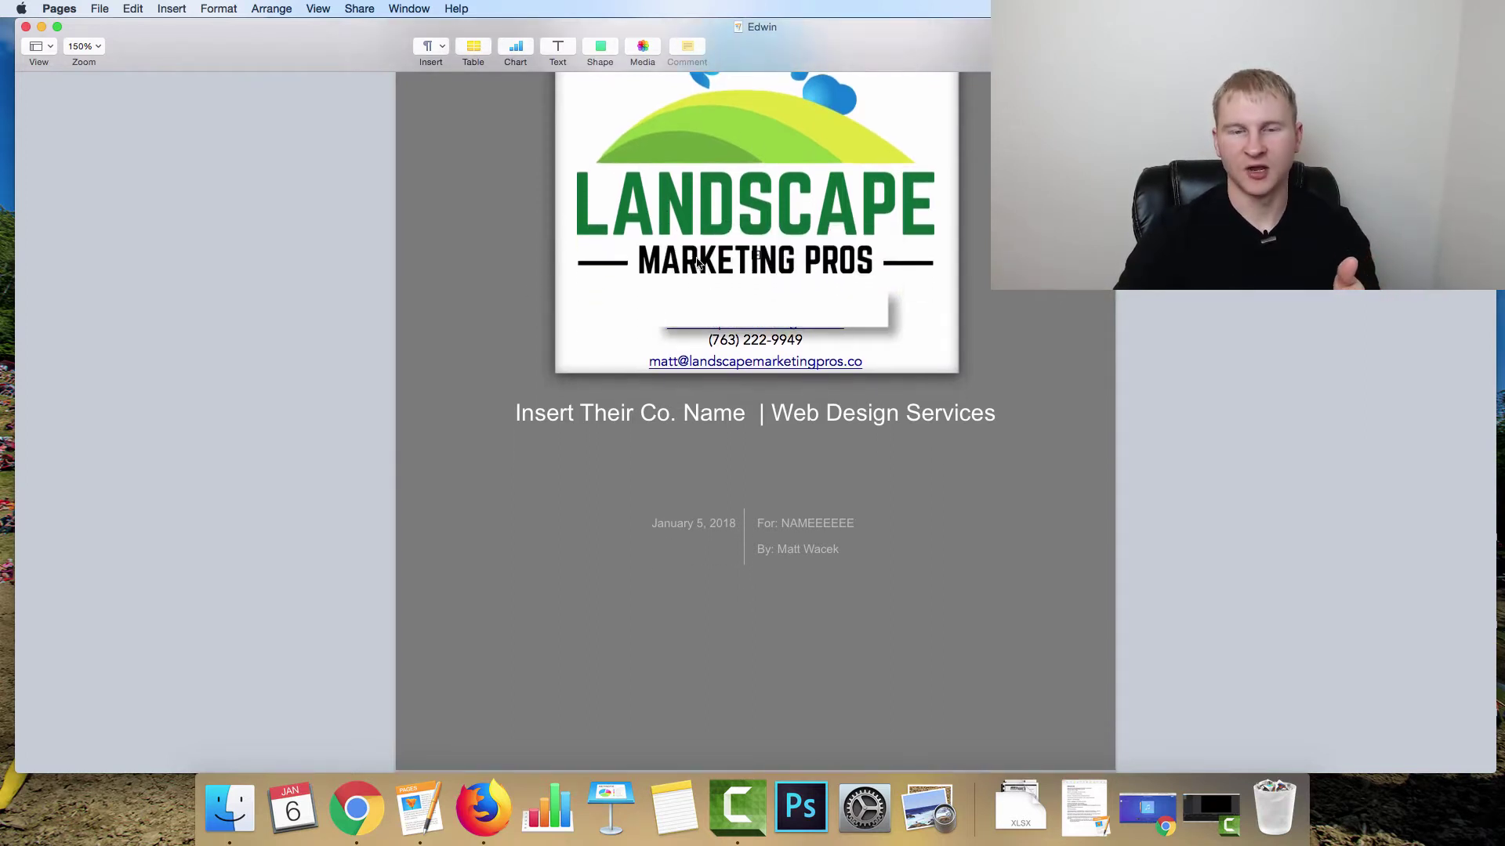
scroll(517, 258, "up", 2)
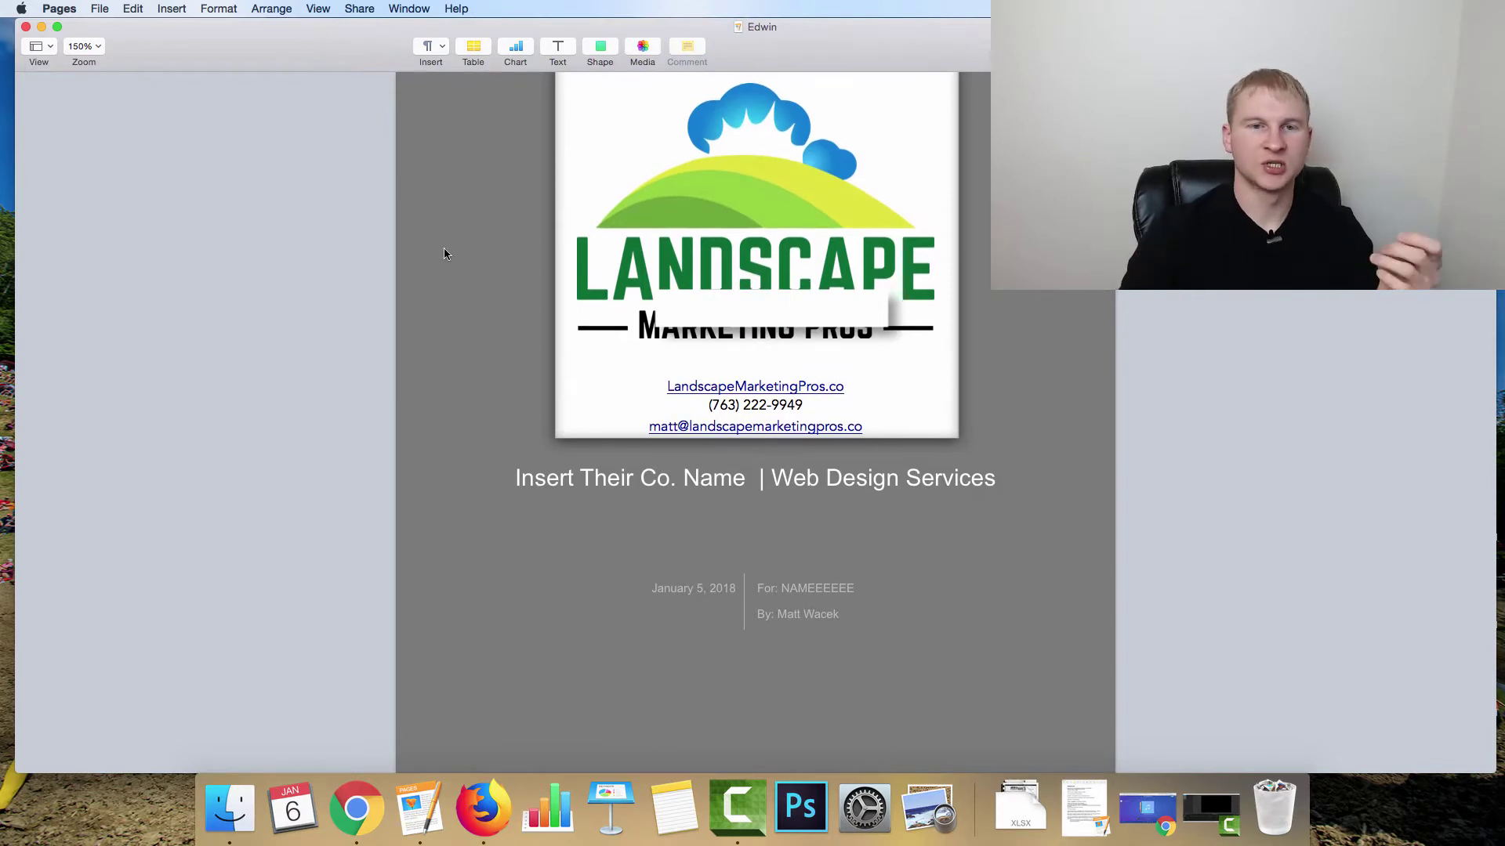
scroll(252, 242, "down", 1)
scroll(305, 259, "down", 3)
scroll(293, 213, "up", 5)
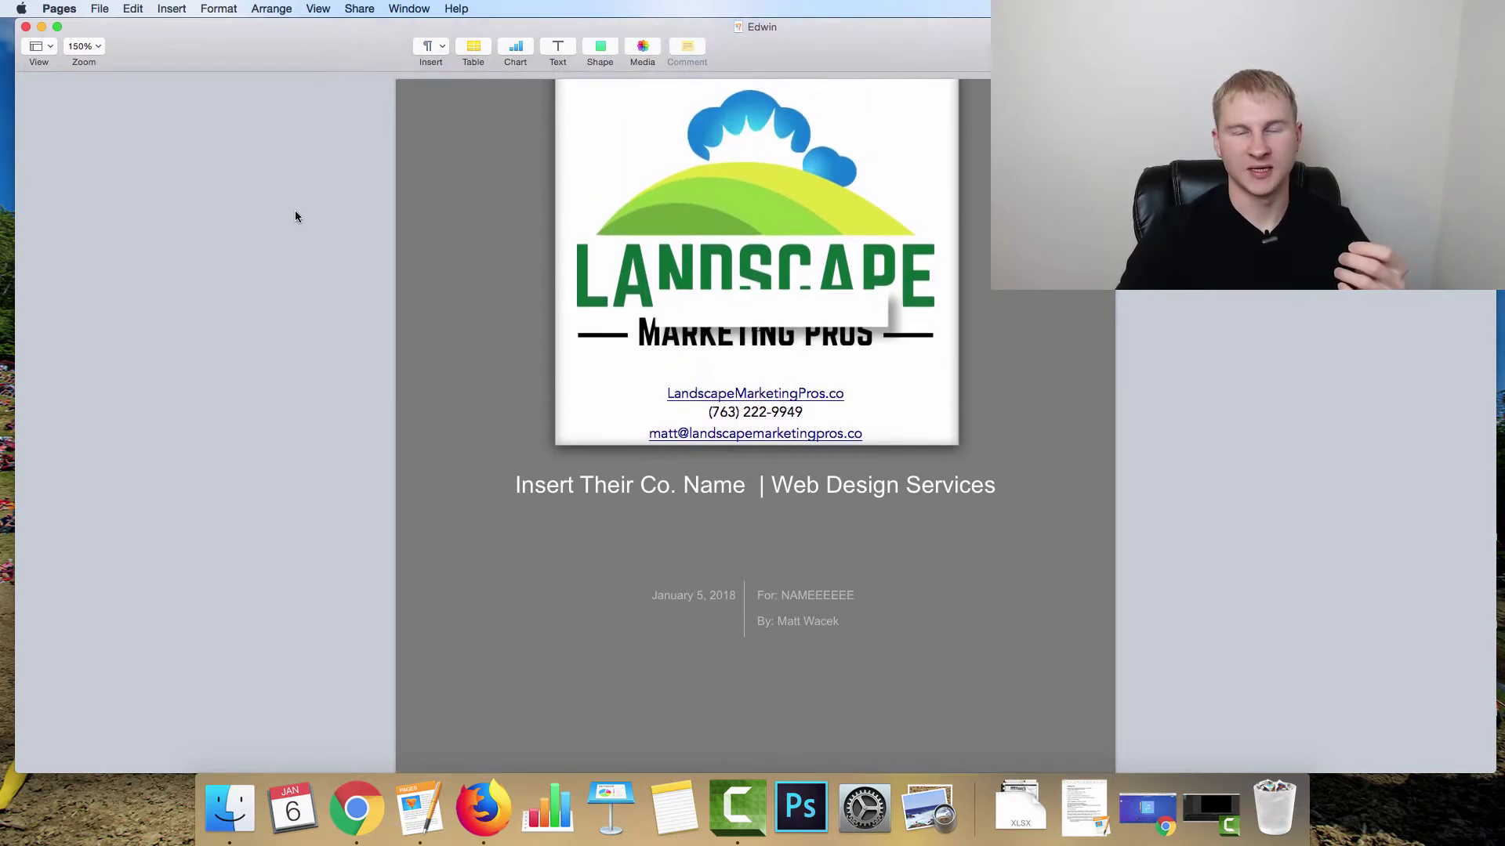
scroll(296, 217, "down", 1)
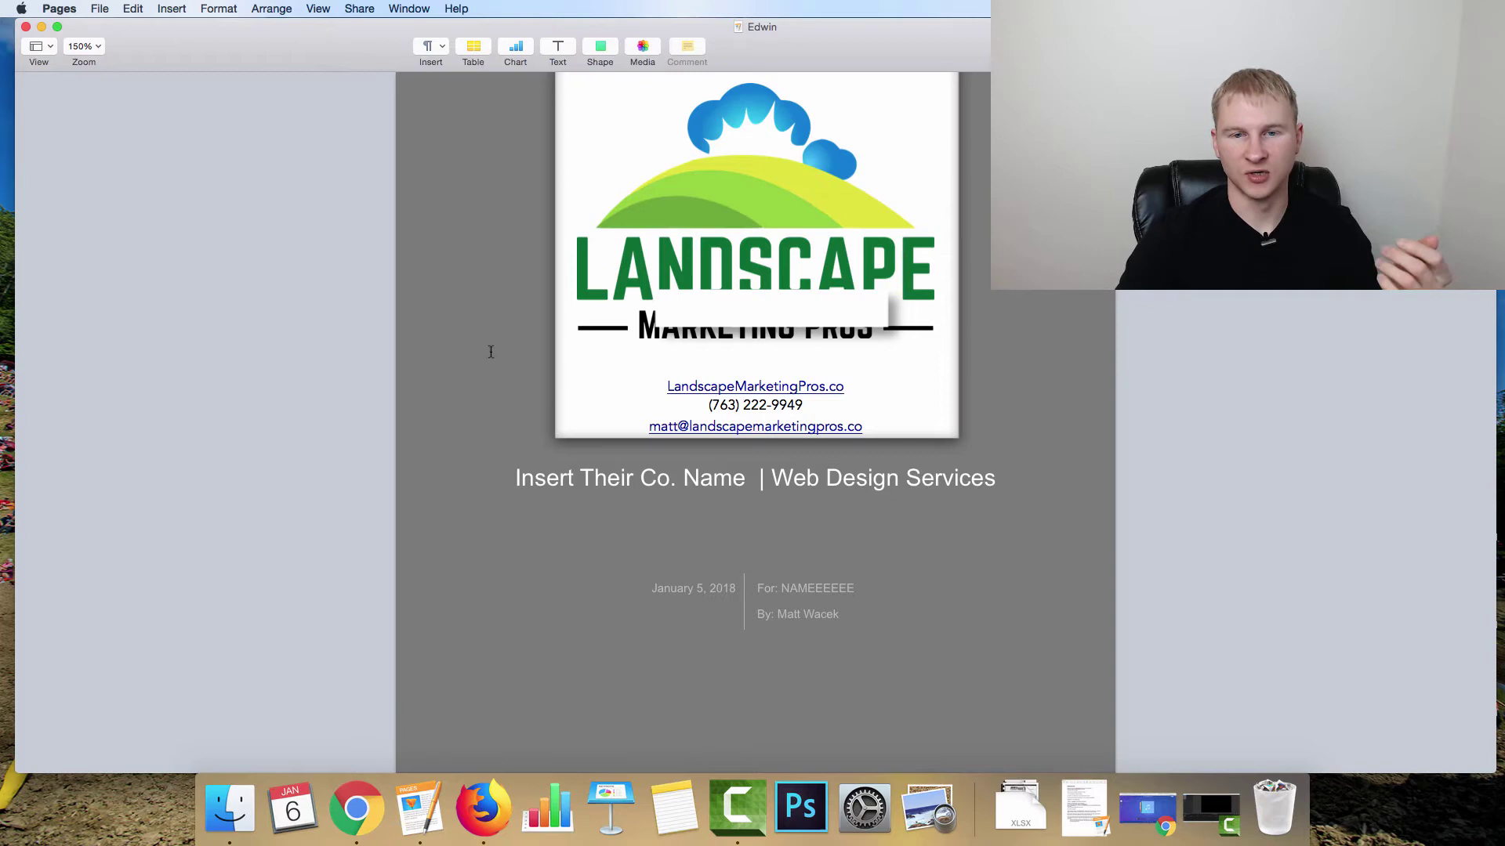
scroll(490, 352, "down", 3)
scroll(478, 329, "down", 2)
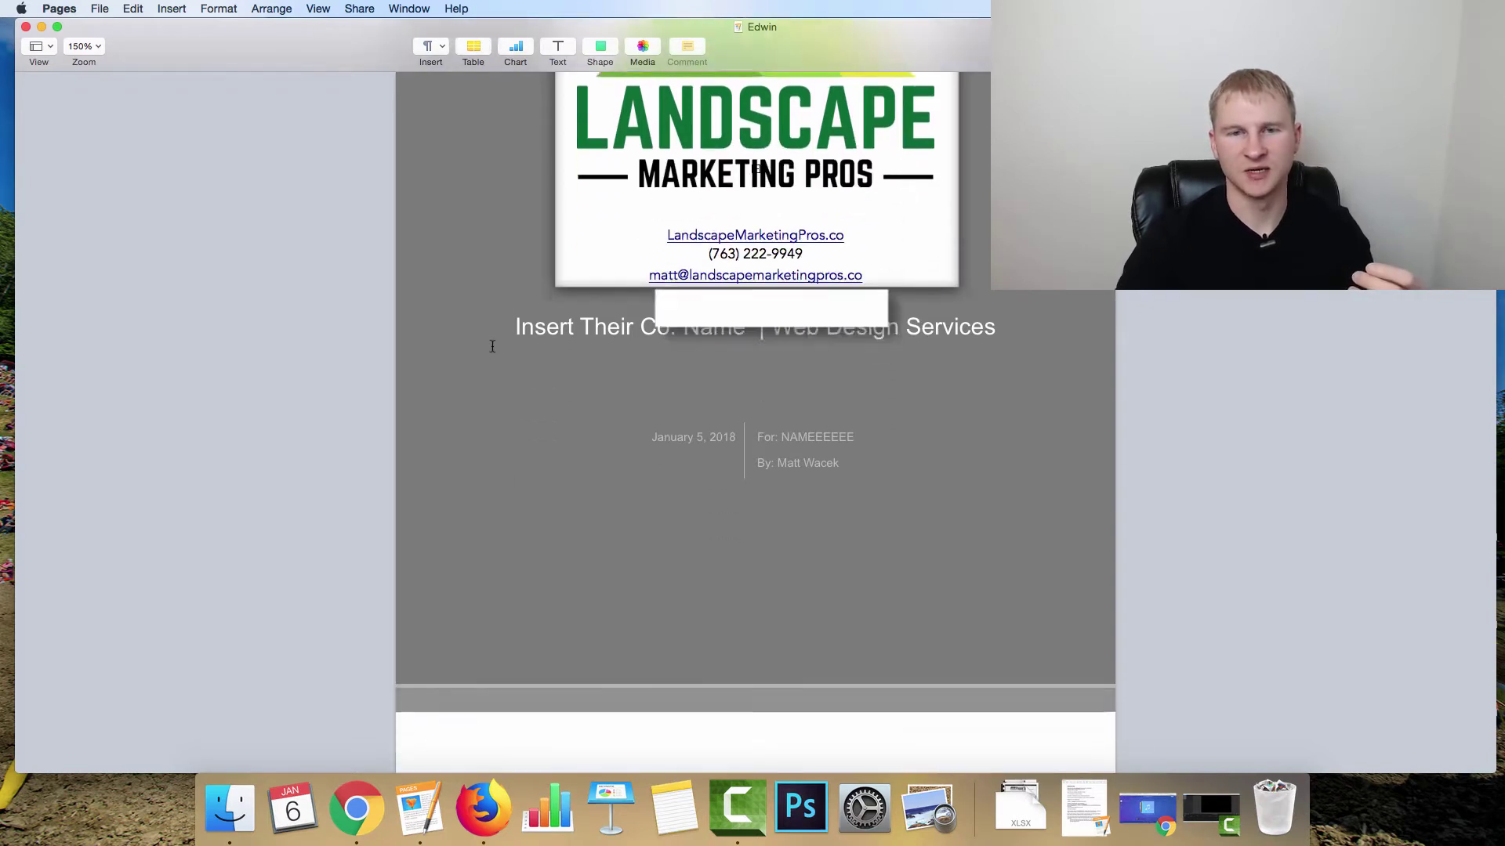
scroll(560, 204, "up", 5)
scroll(744, 329, "down", 2)
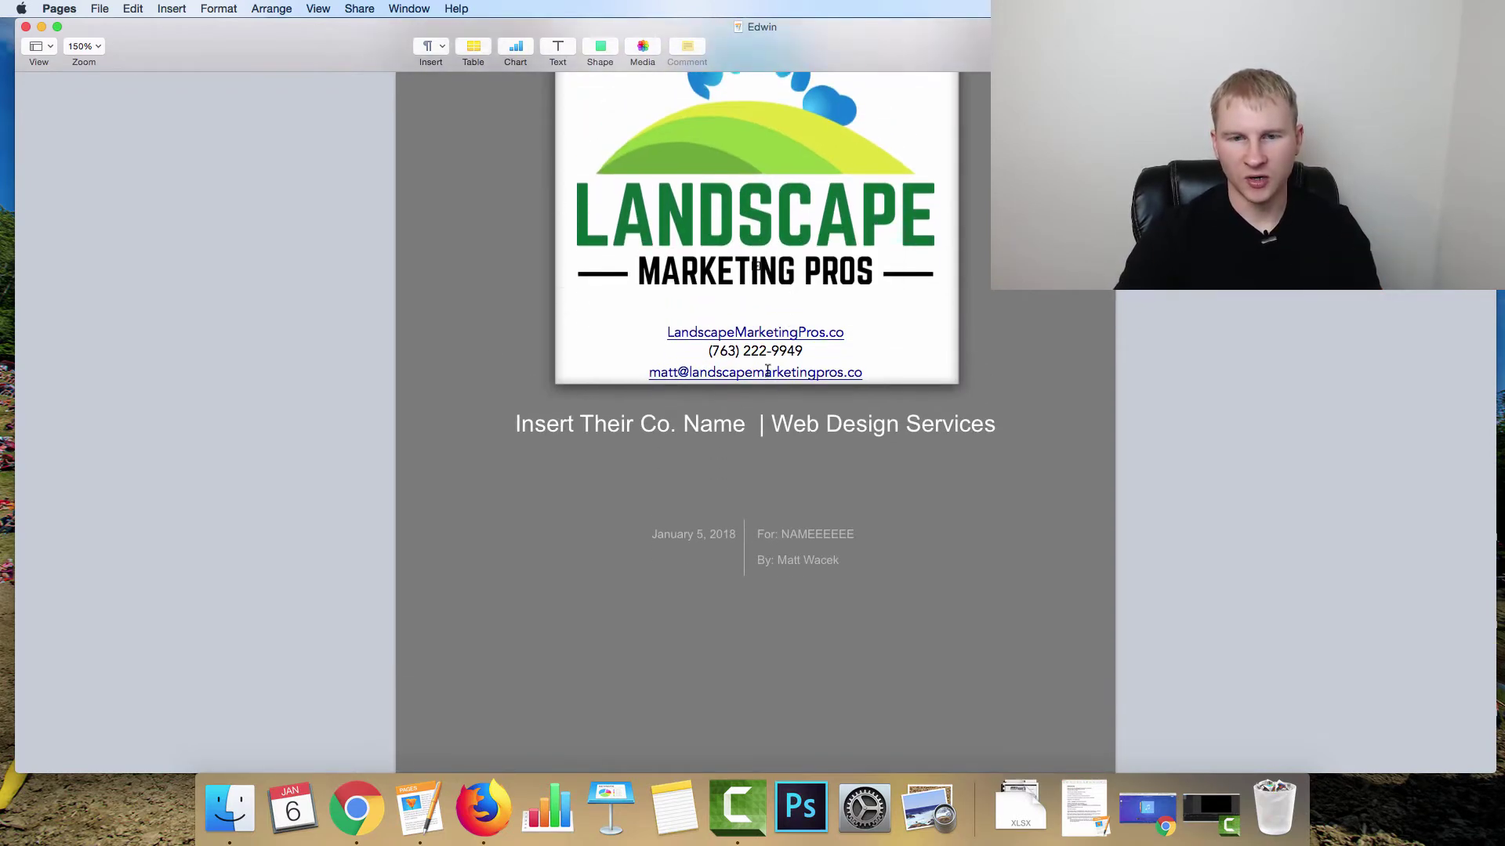
scroll(699, 316, "down", 7)
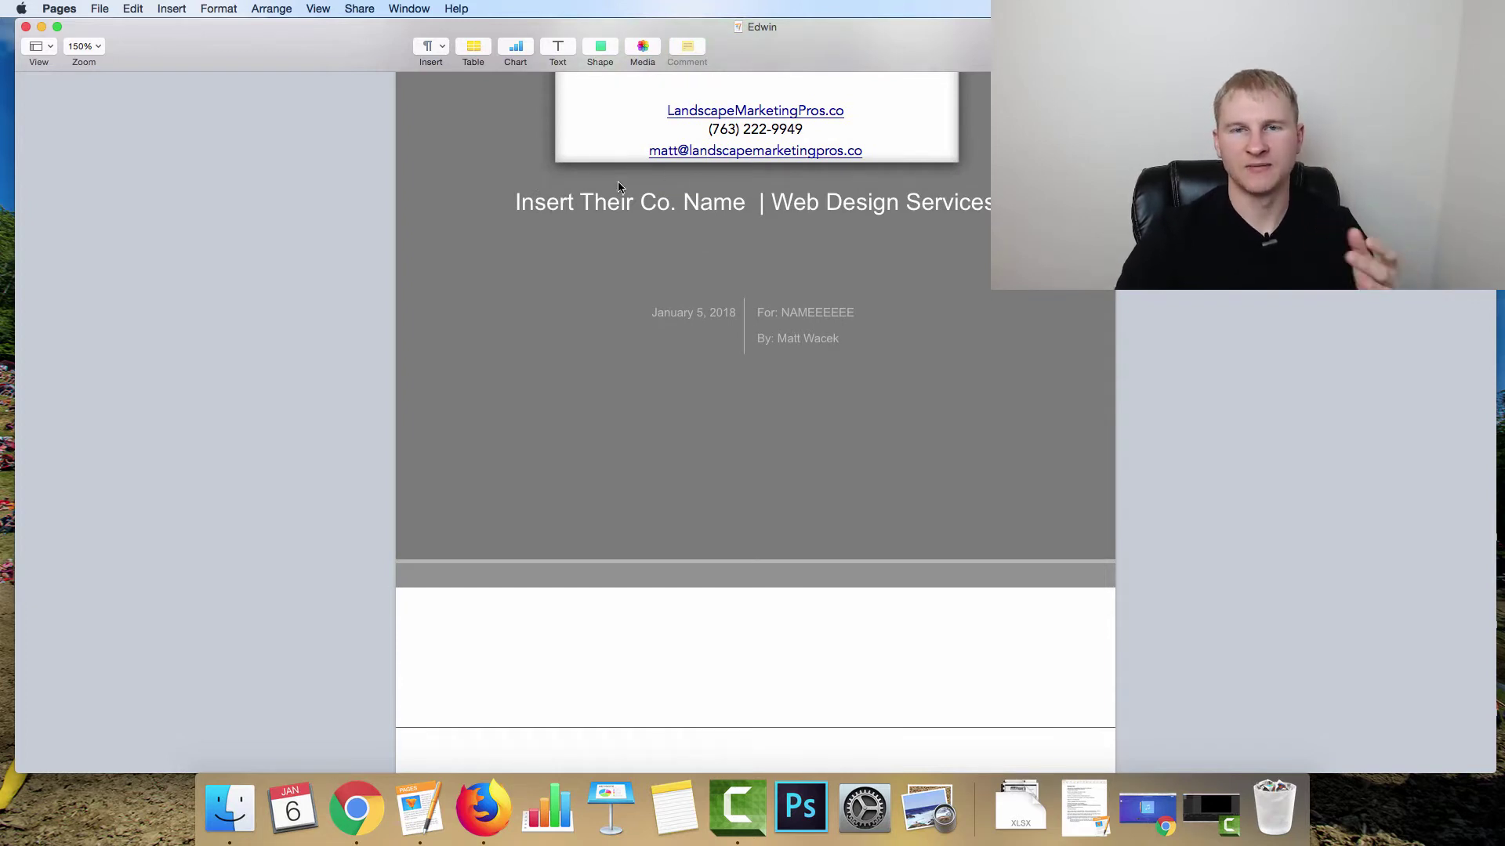
left_click(736, 204)
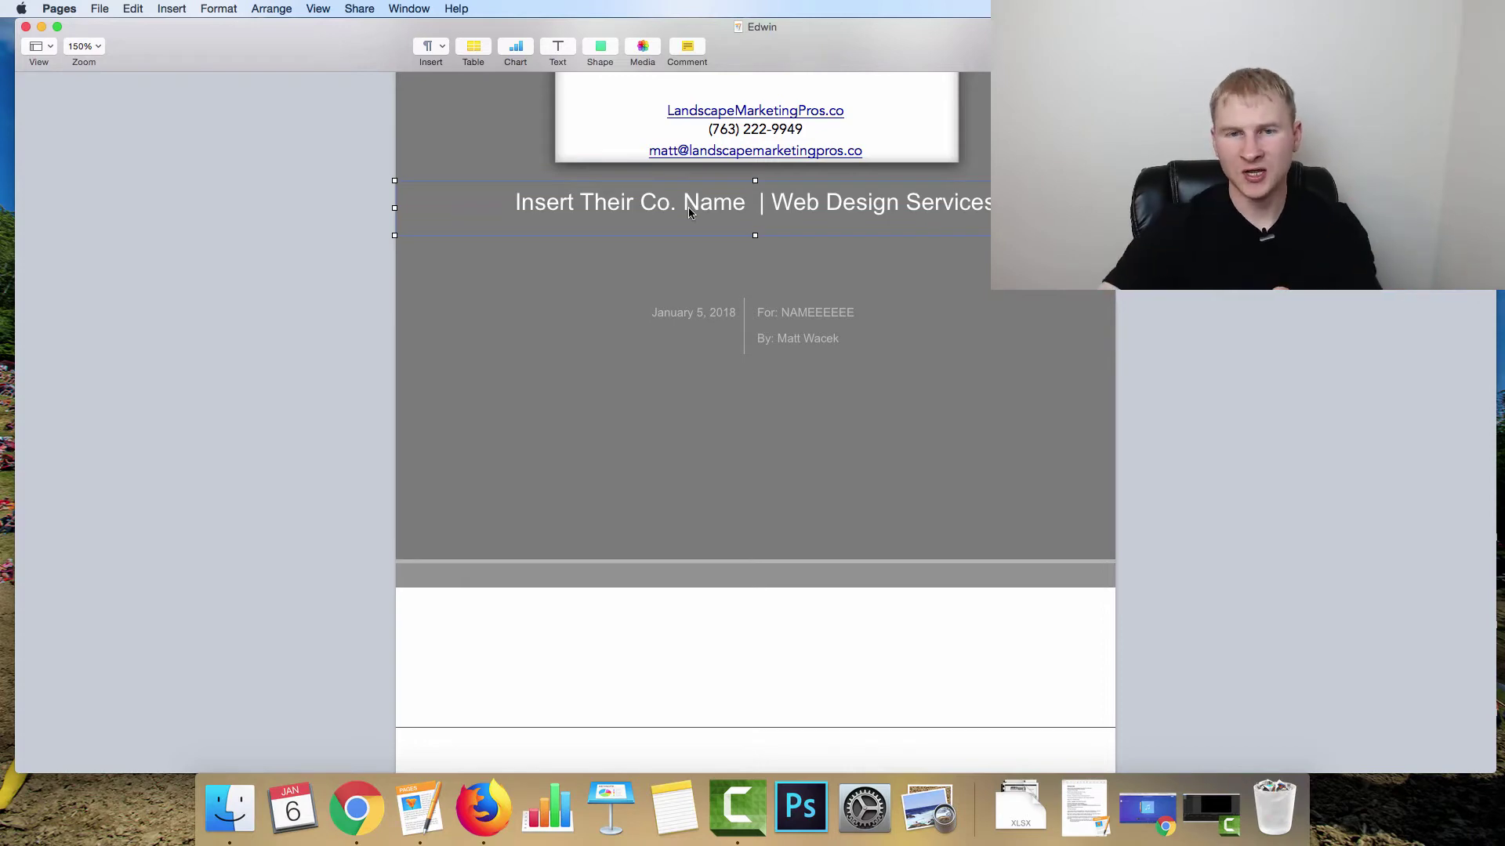
left_click(518, 201)
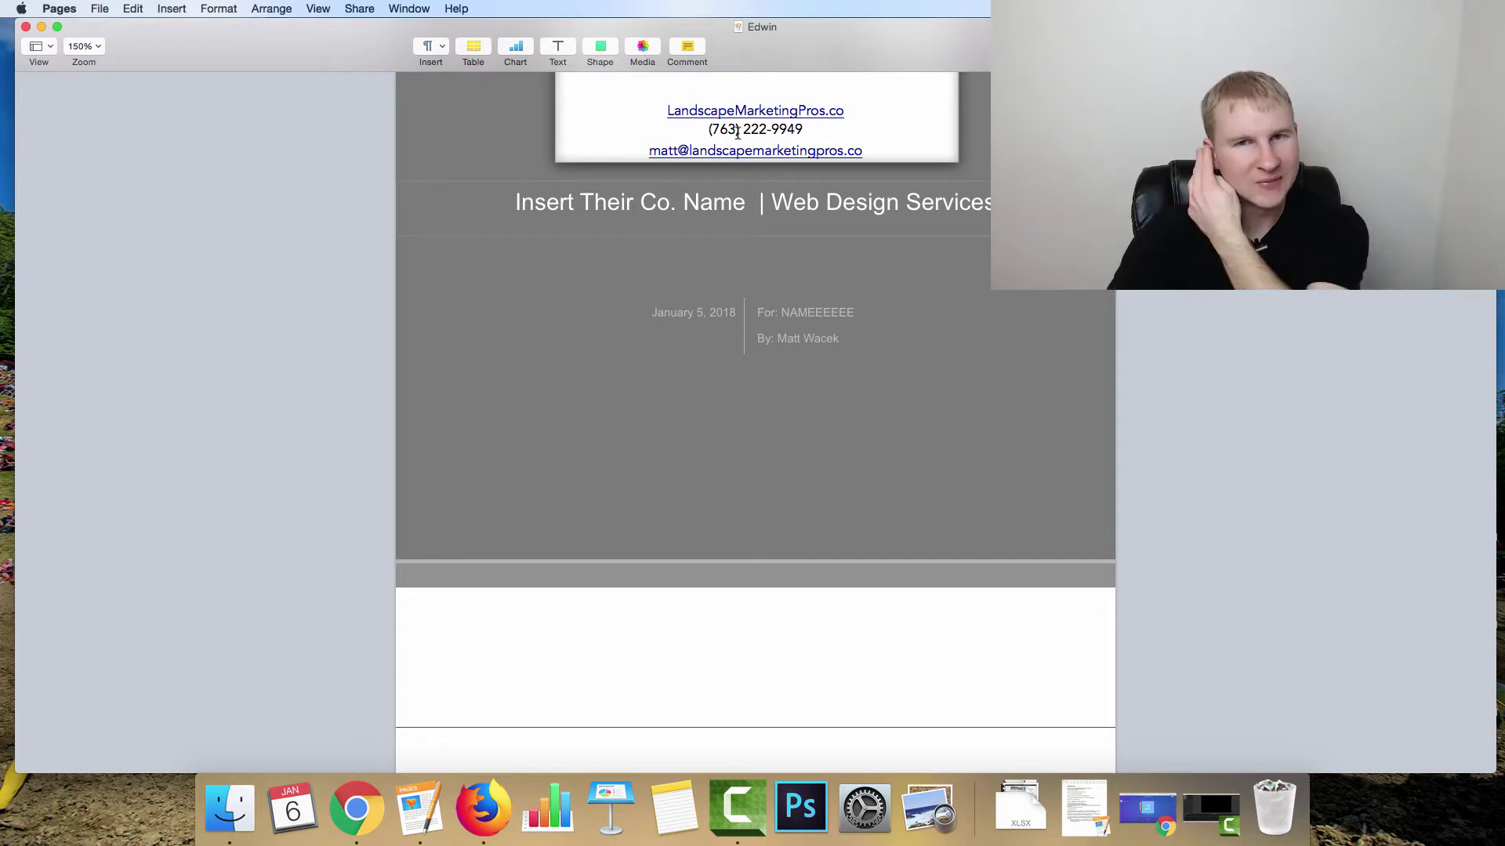
Step: Scroll down through the proposal body to the Client Needs section
scroll(600, 313, "down", 5)
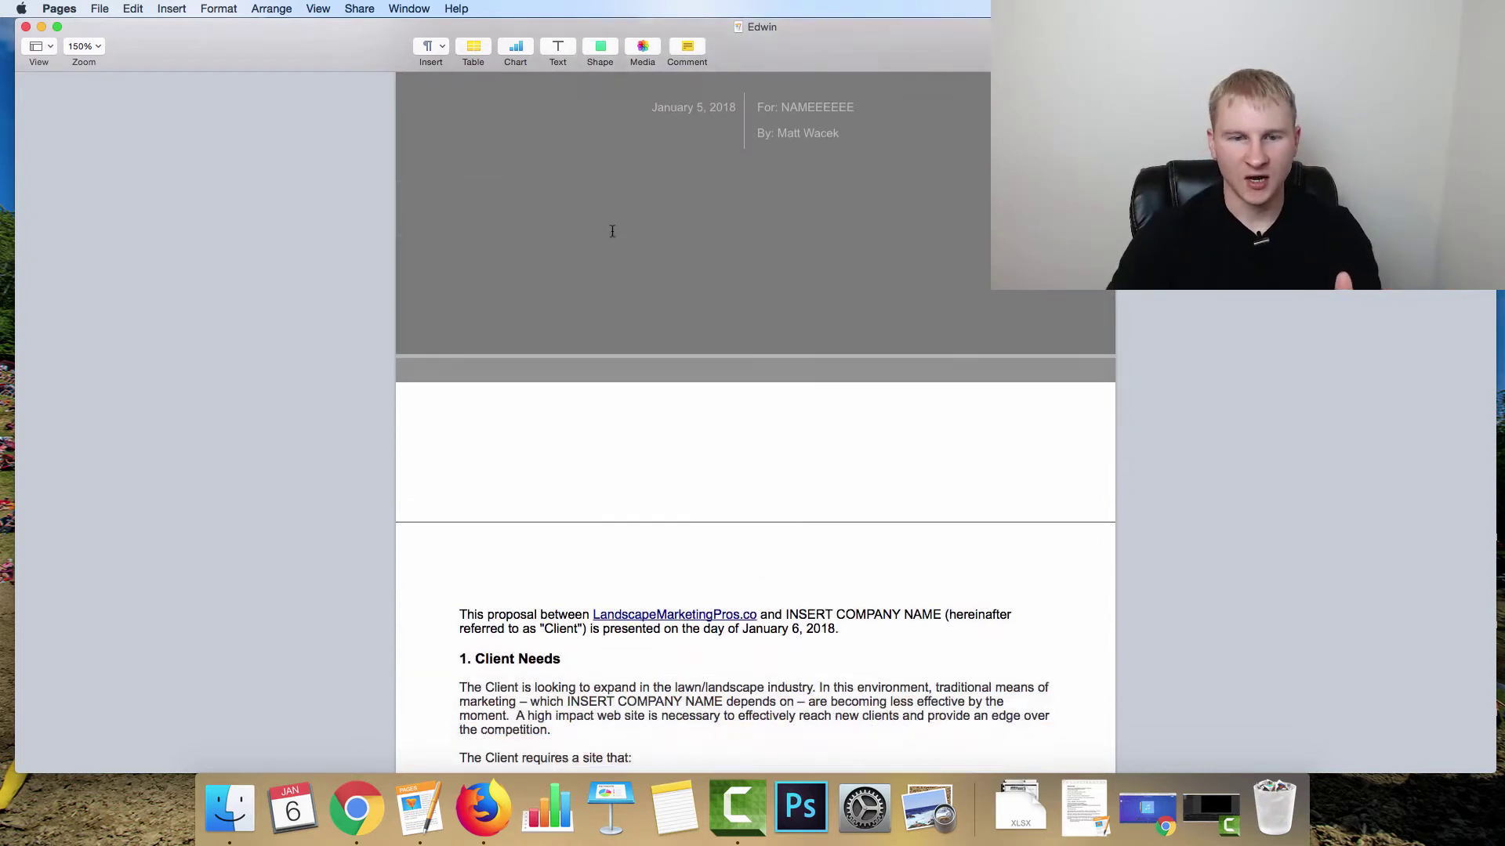
scroll(600, 431, "up", 5)
scroll(619, 307, "up", 2)
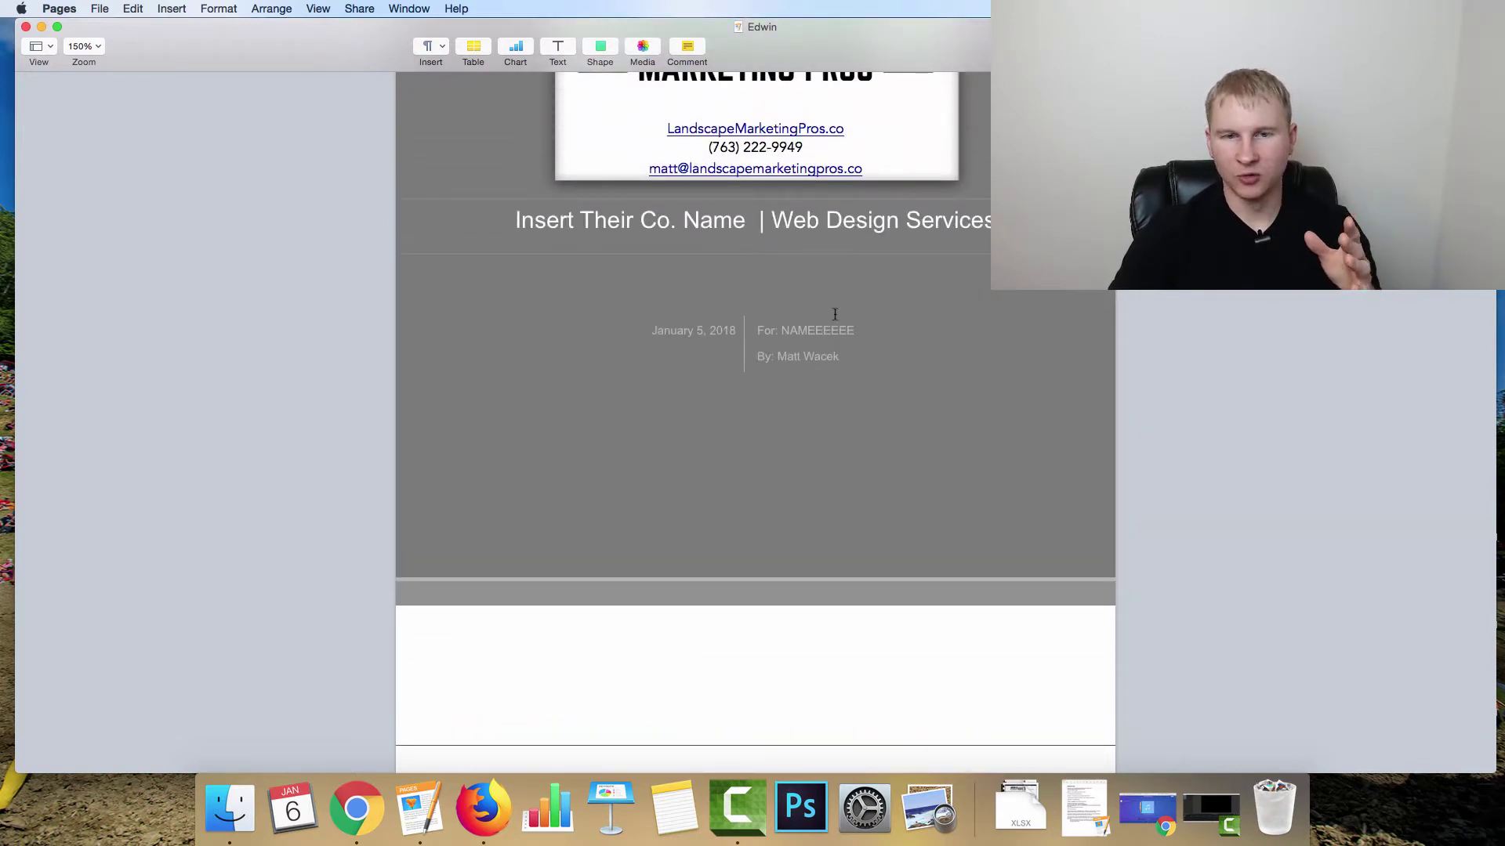
scroll(756, 435, "down", 4)
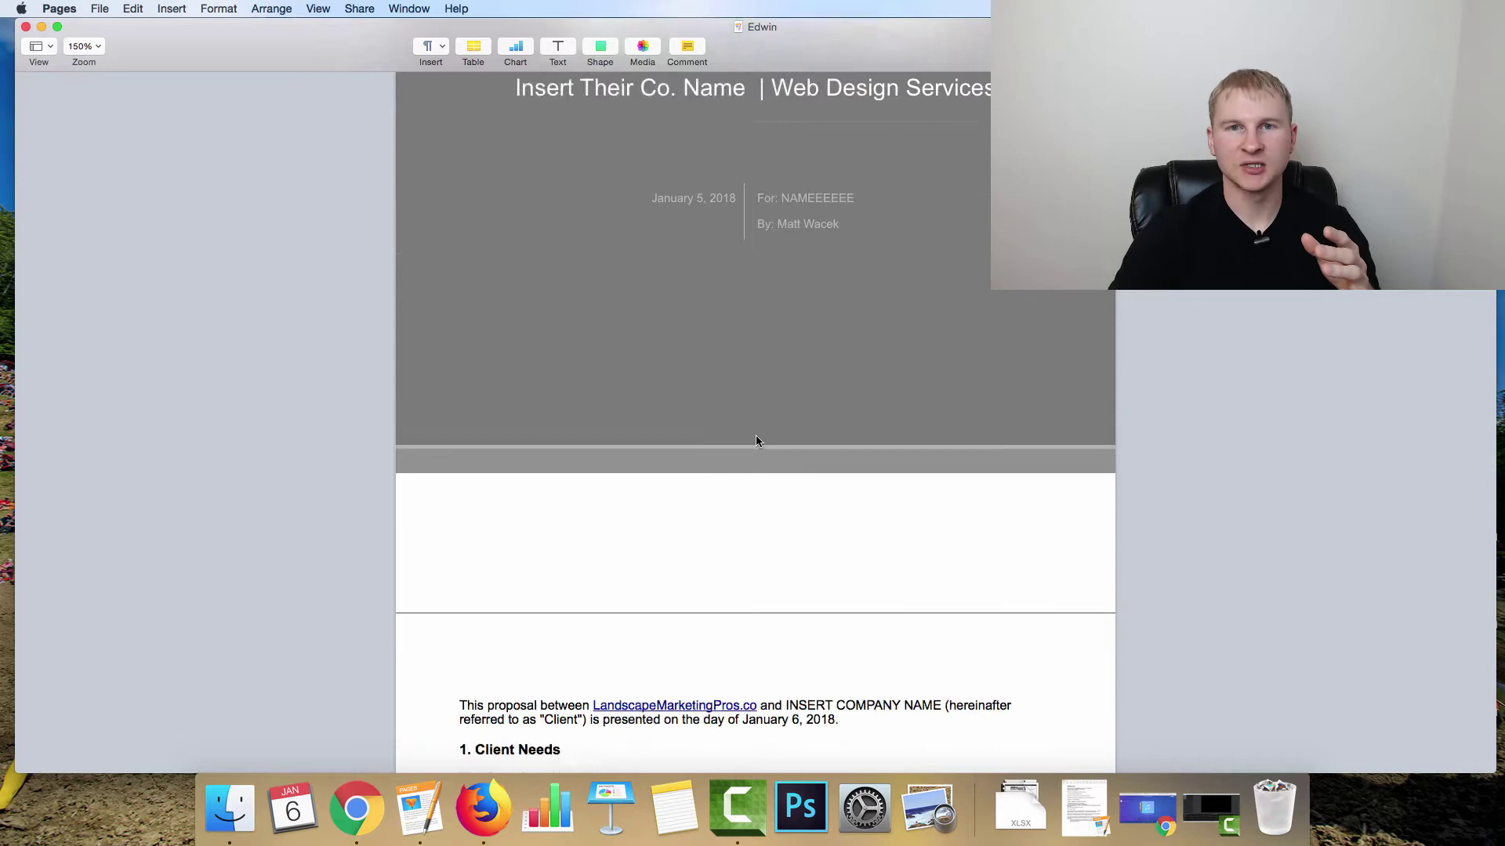
scroll(676, 457, "down", 4)
scroll(675, 356, "down", 3)
scroll(467, 427, "down", 1)
scroll(466, 428, "down", 2)
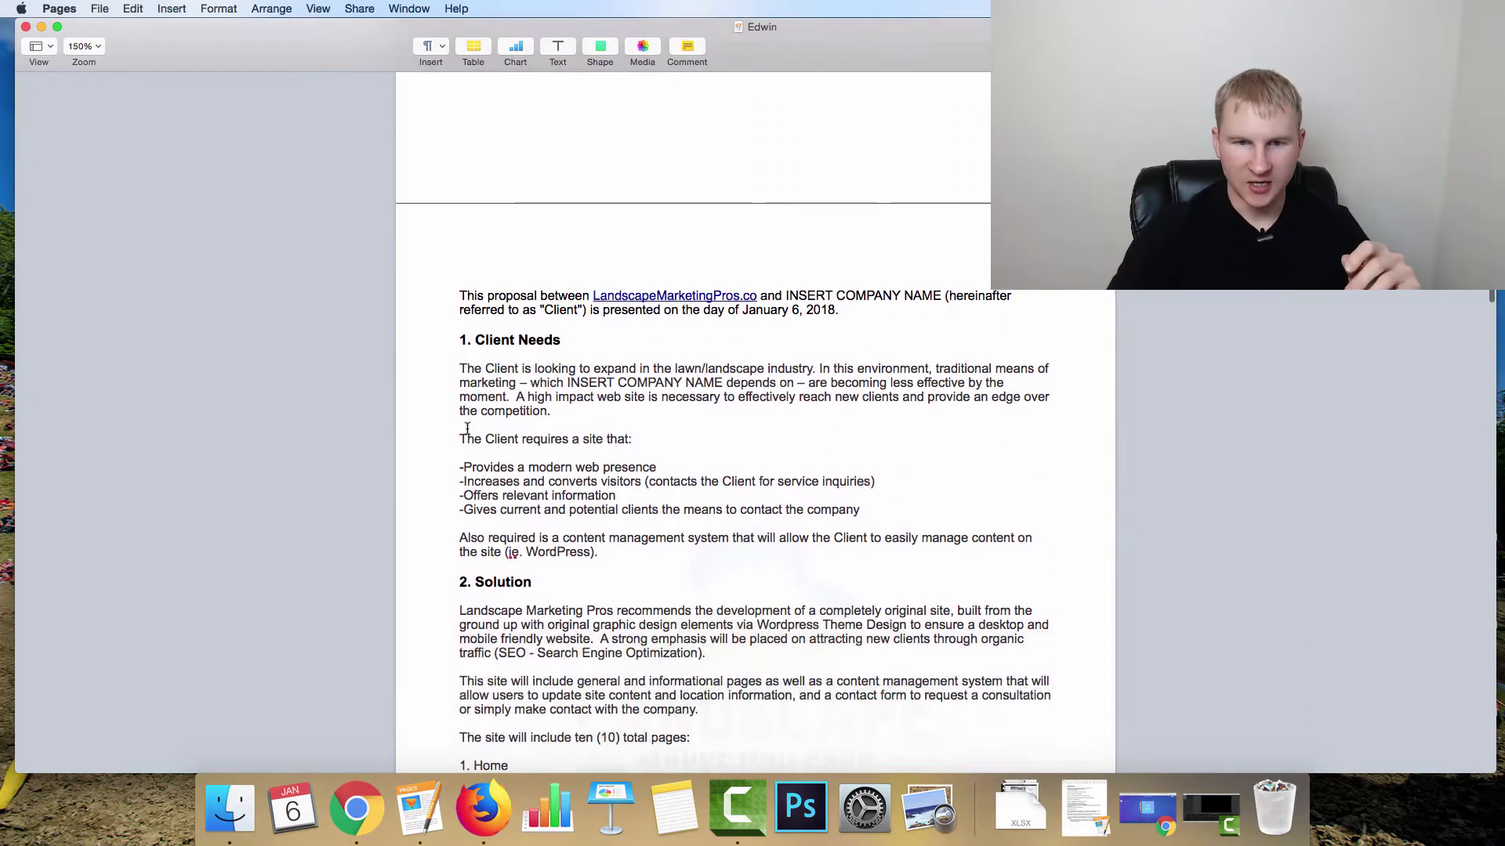
scroll(515, 320, "down", 2)
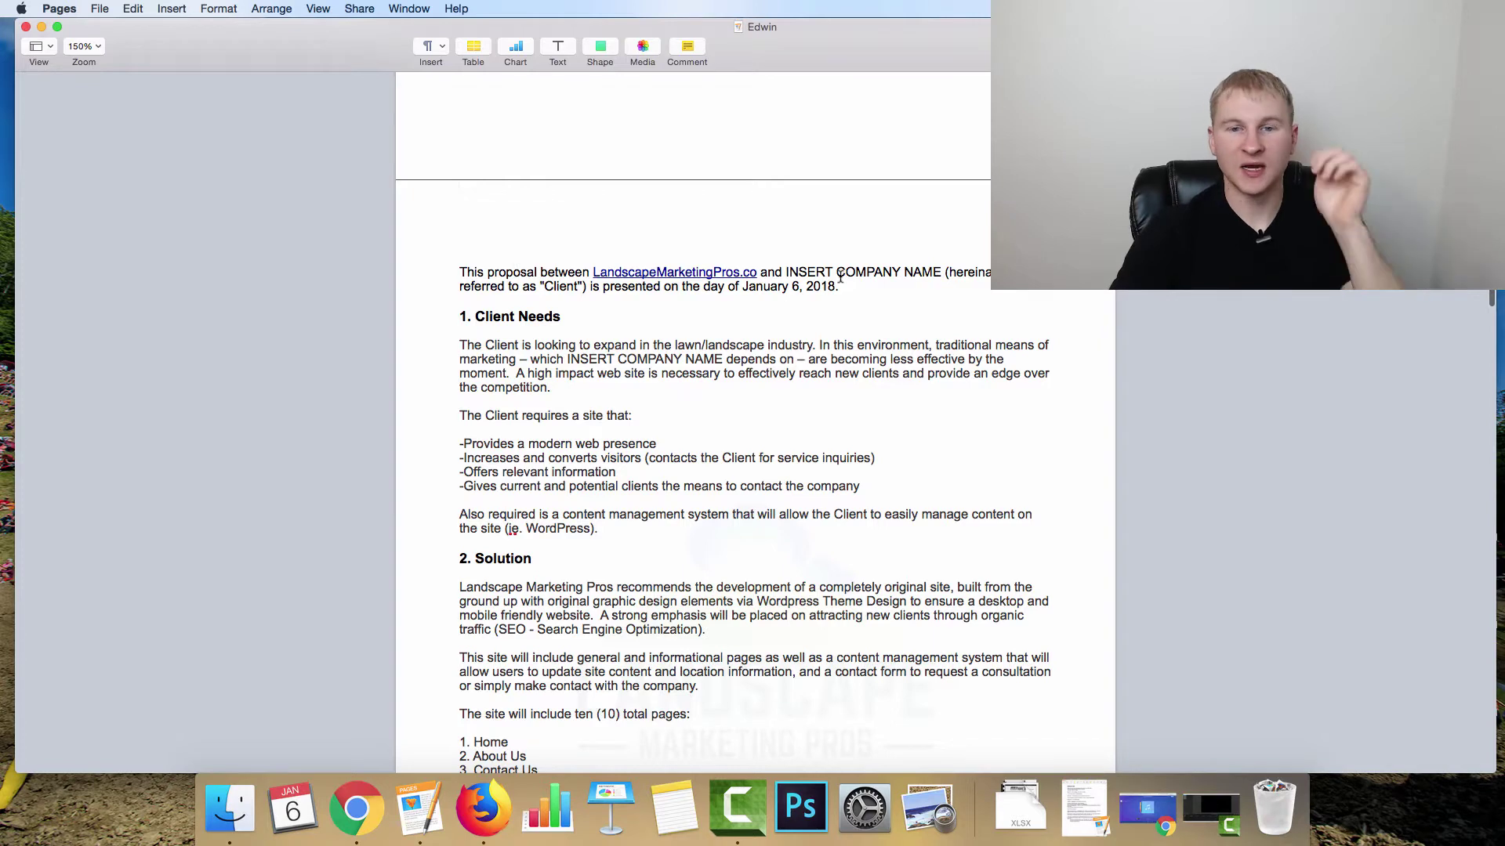
scroll(468, 223, "down", 2)
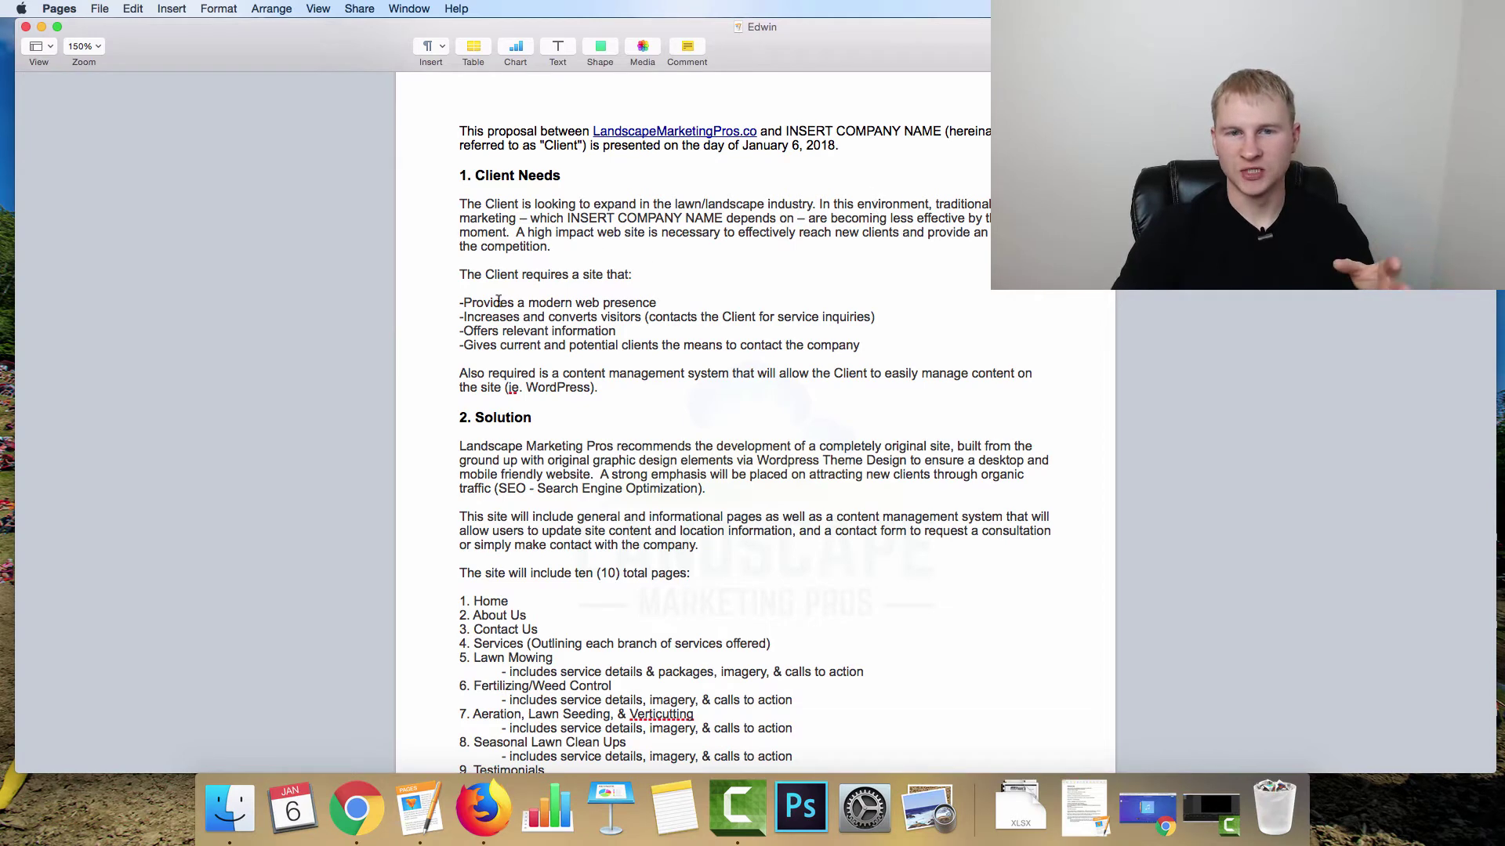
scroll(762, 257, "down", 1)
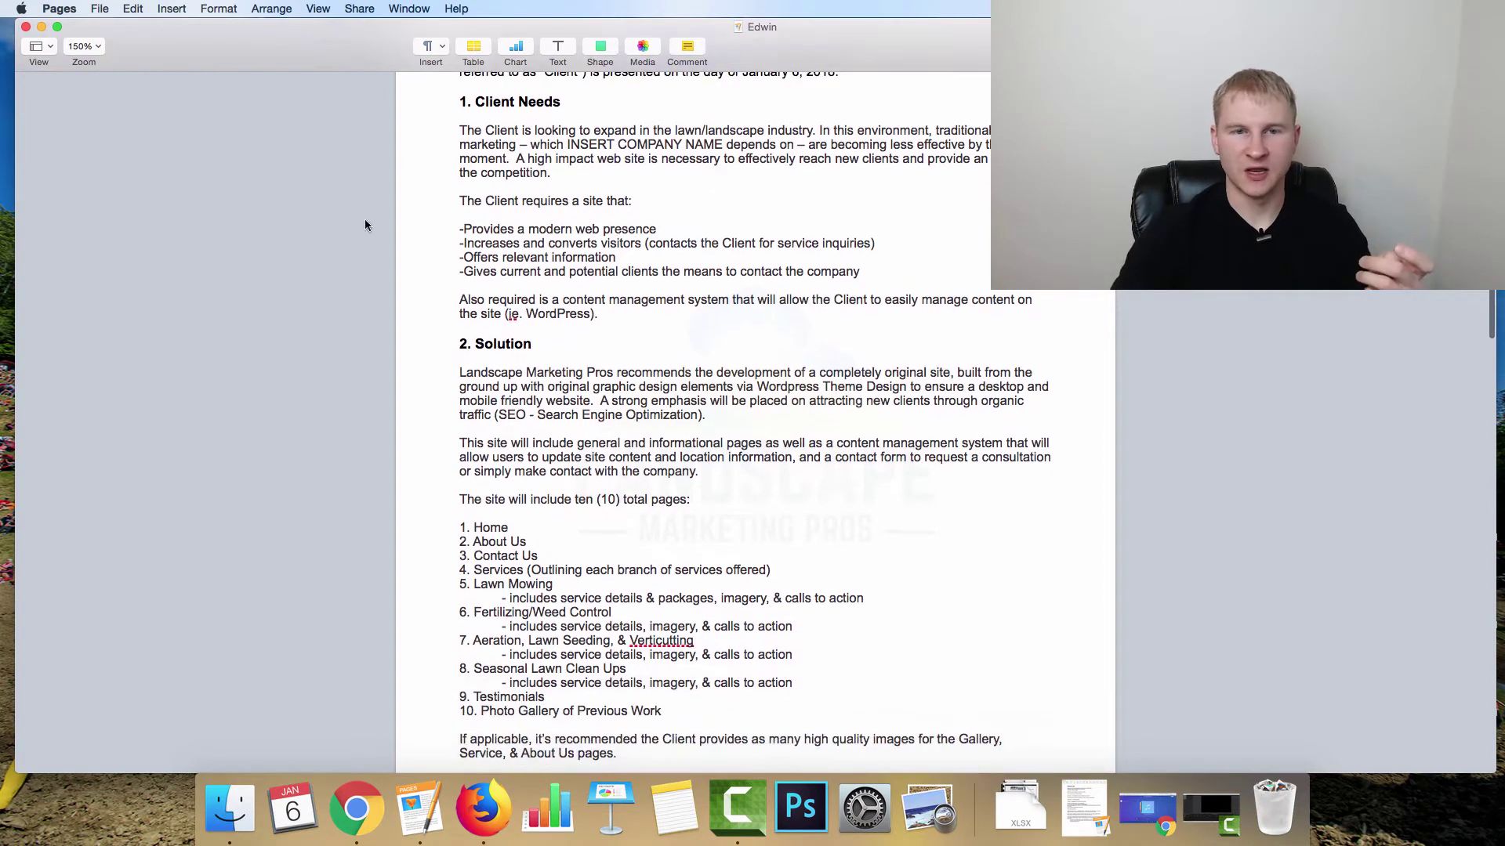
Step: Highlight each Client Needs bullet in turn, ending with 'Offers relevant information', then deselect
left_click_drag(463, 229, 722, 229)
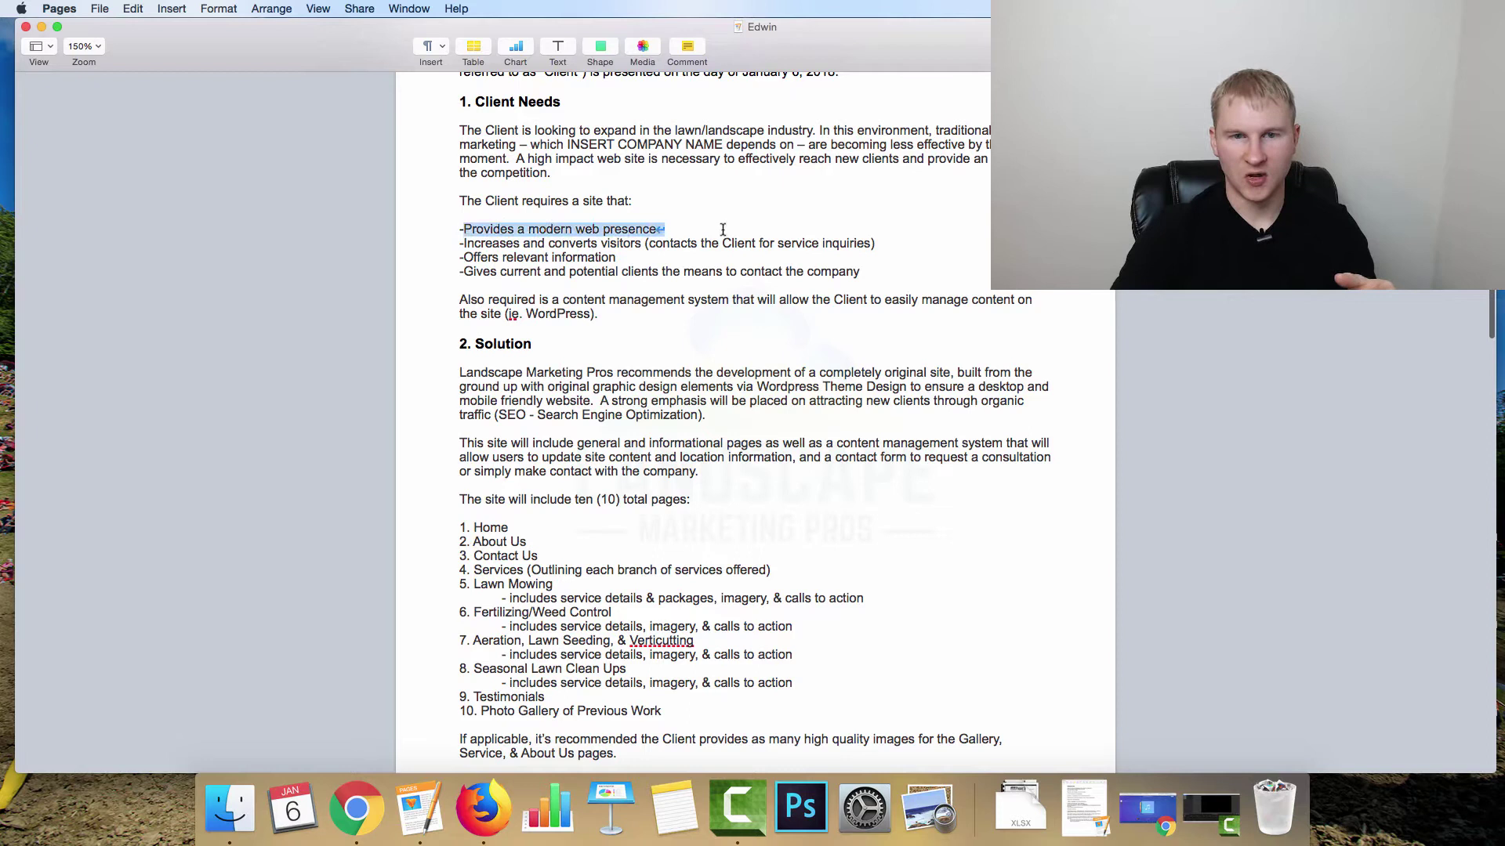
mouse_move(460, 243)
left_mouse_down()
mouse_move(837, 246)
mouse_move(496, 243)
left_mouse_up()
left_click(654, 237)
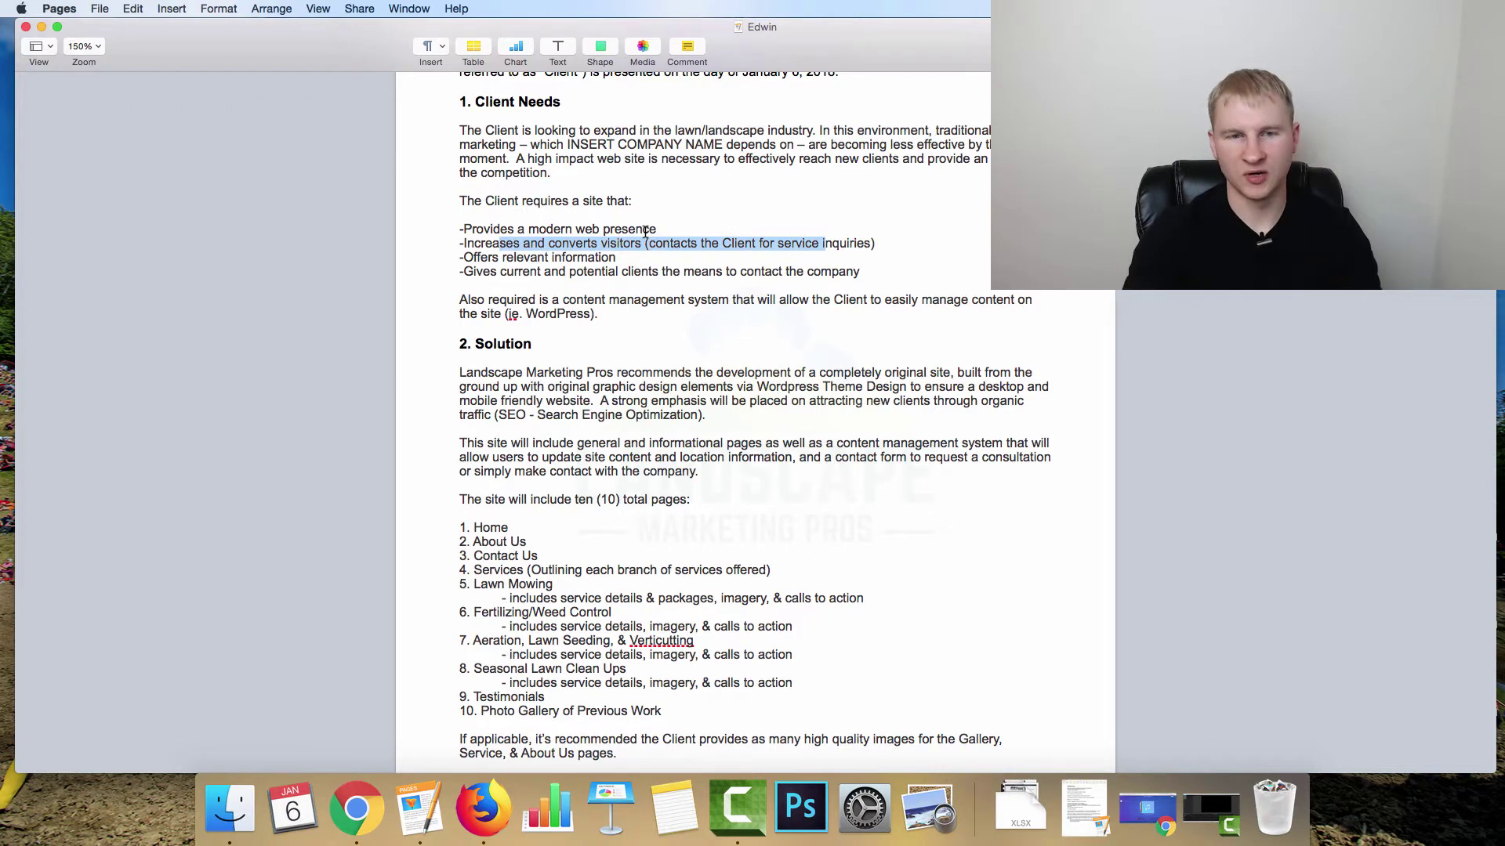
left_click(664, 232)
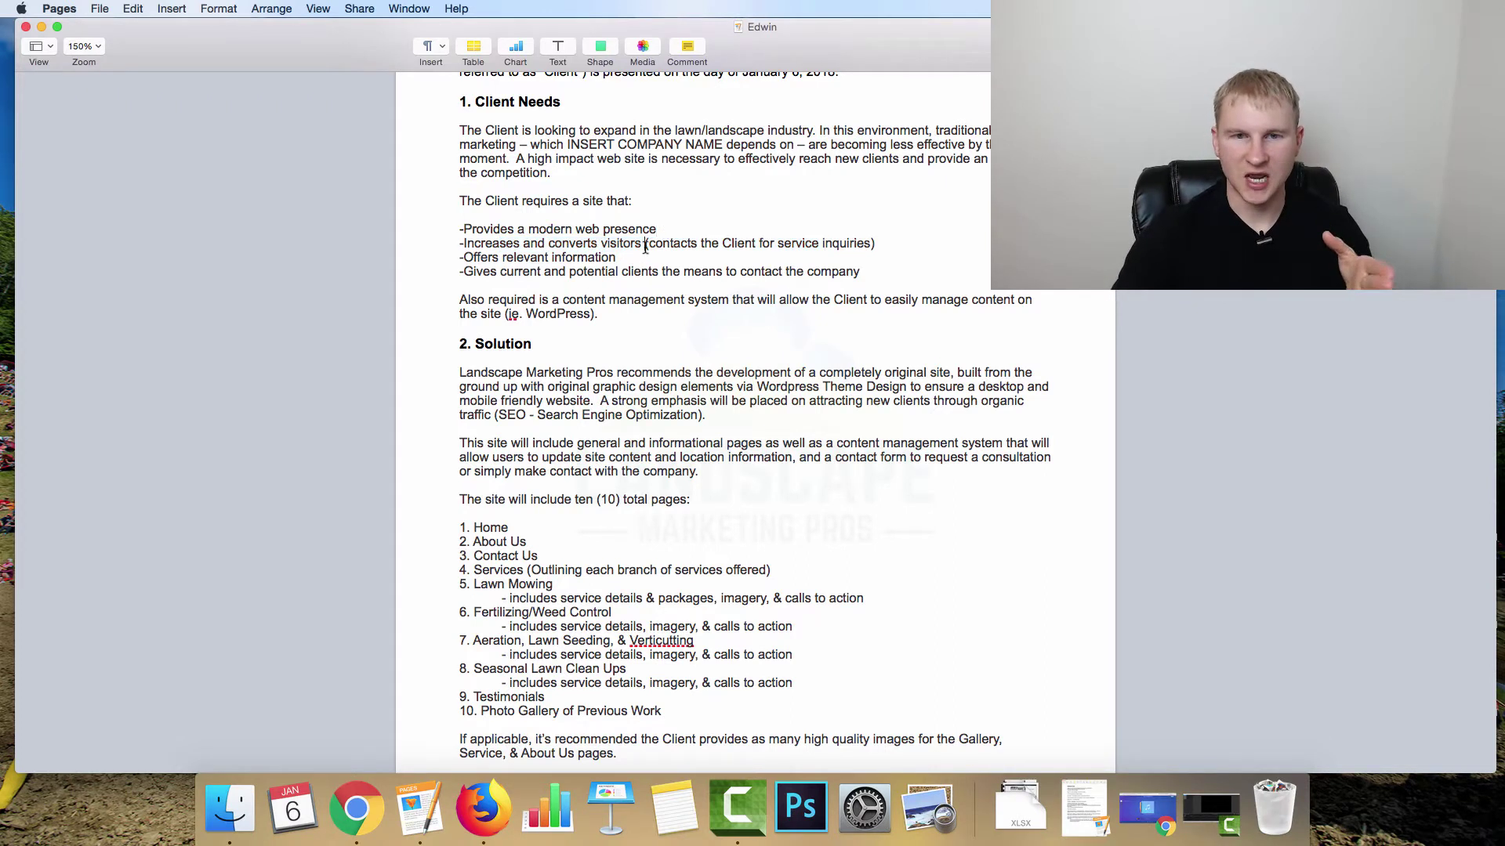
left_click_drag(645, 244, 839, 245)
left_click(791, 244)
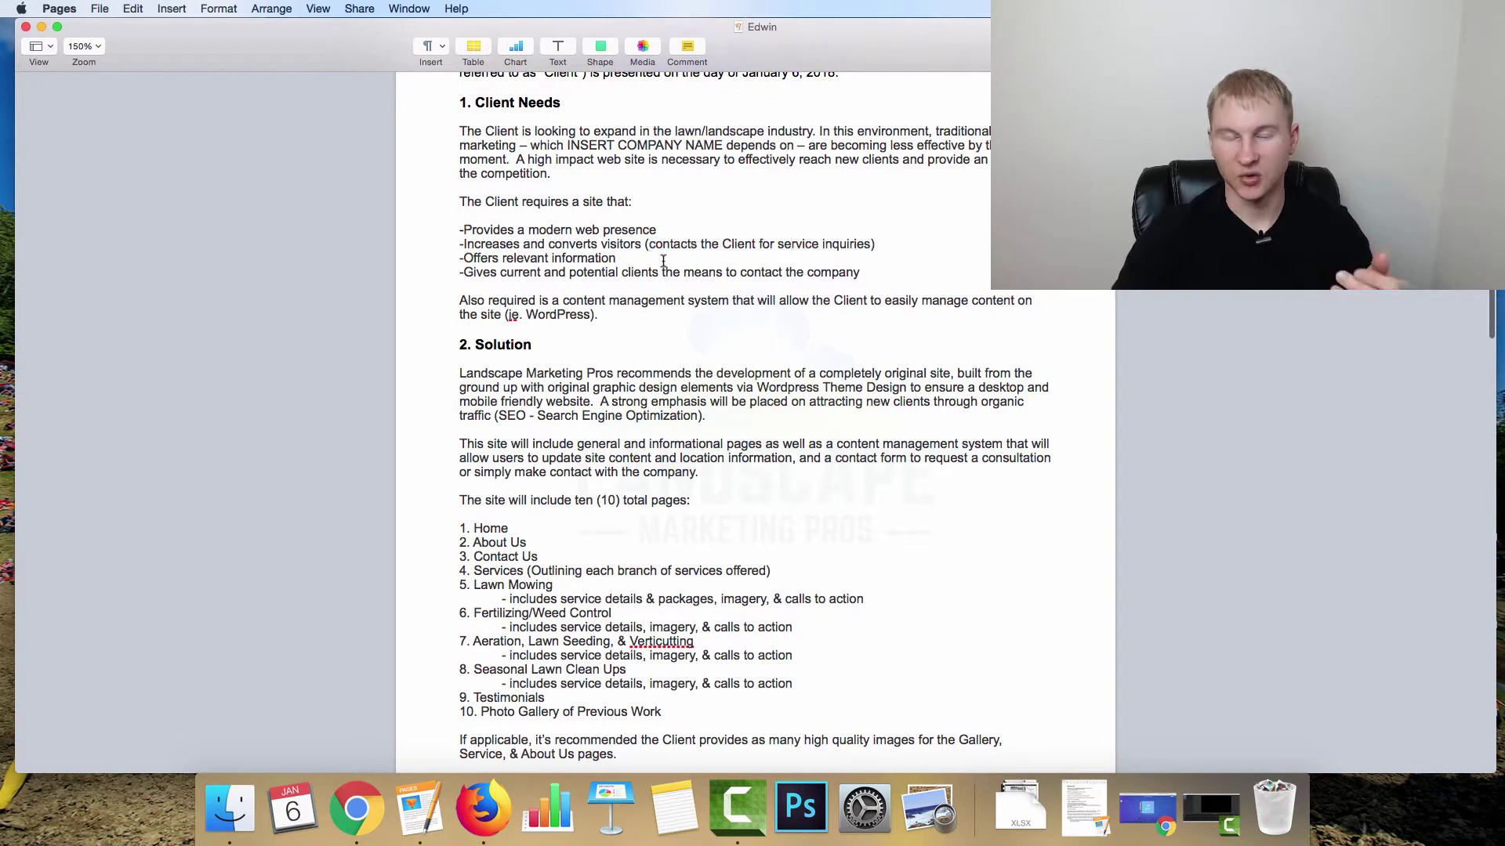
left_click_drag(617, 259, 464, 252)
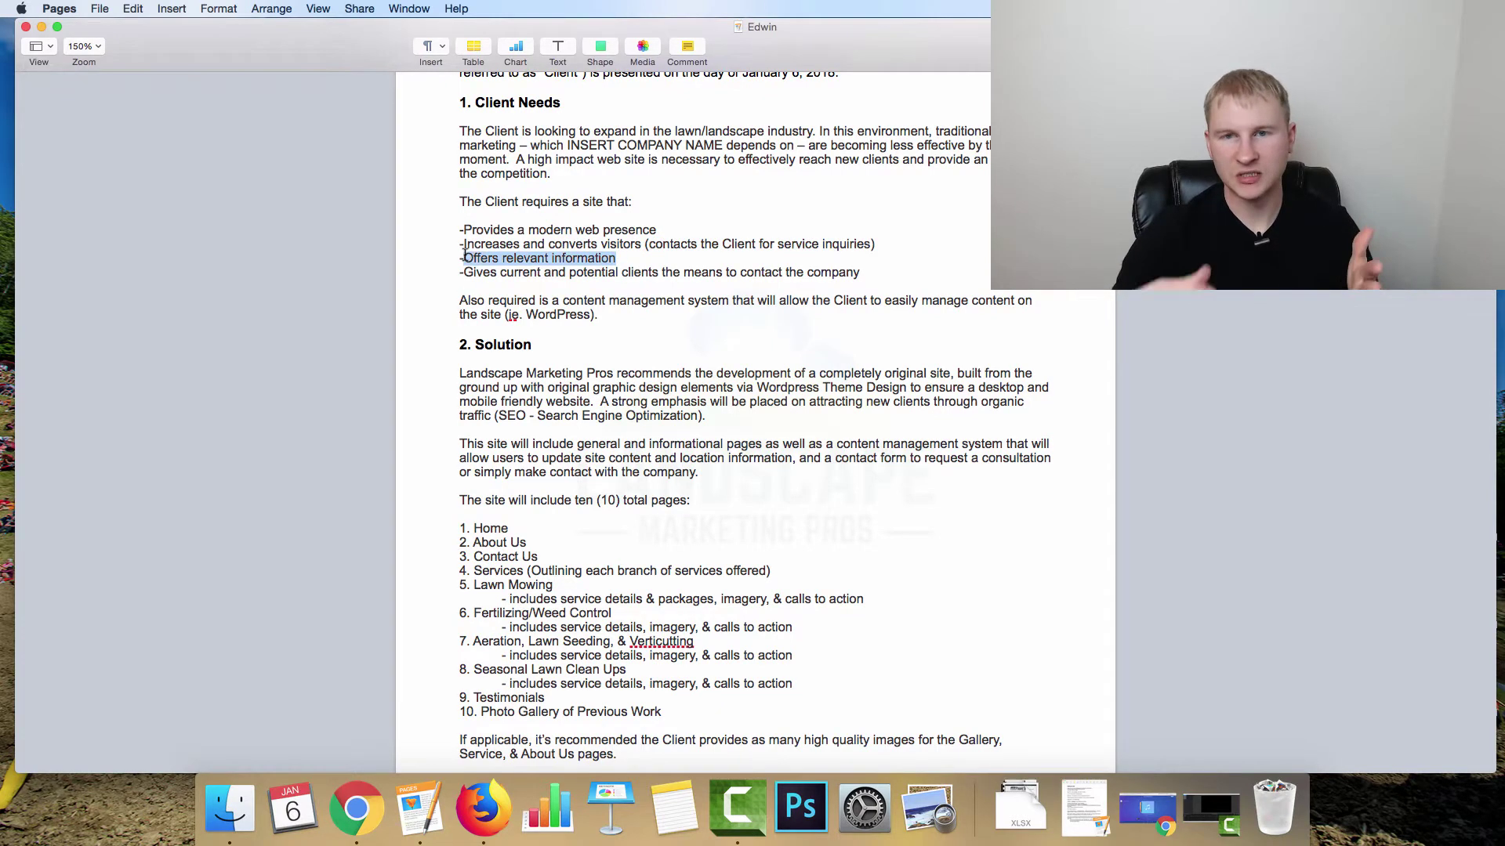
left_click(537, 267)
left_click_drag(460, 259, 598, 257)
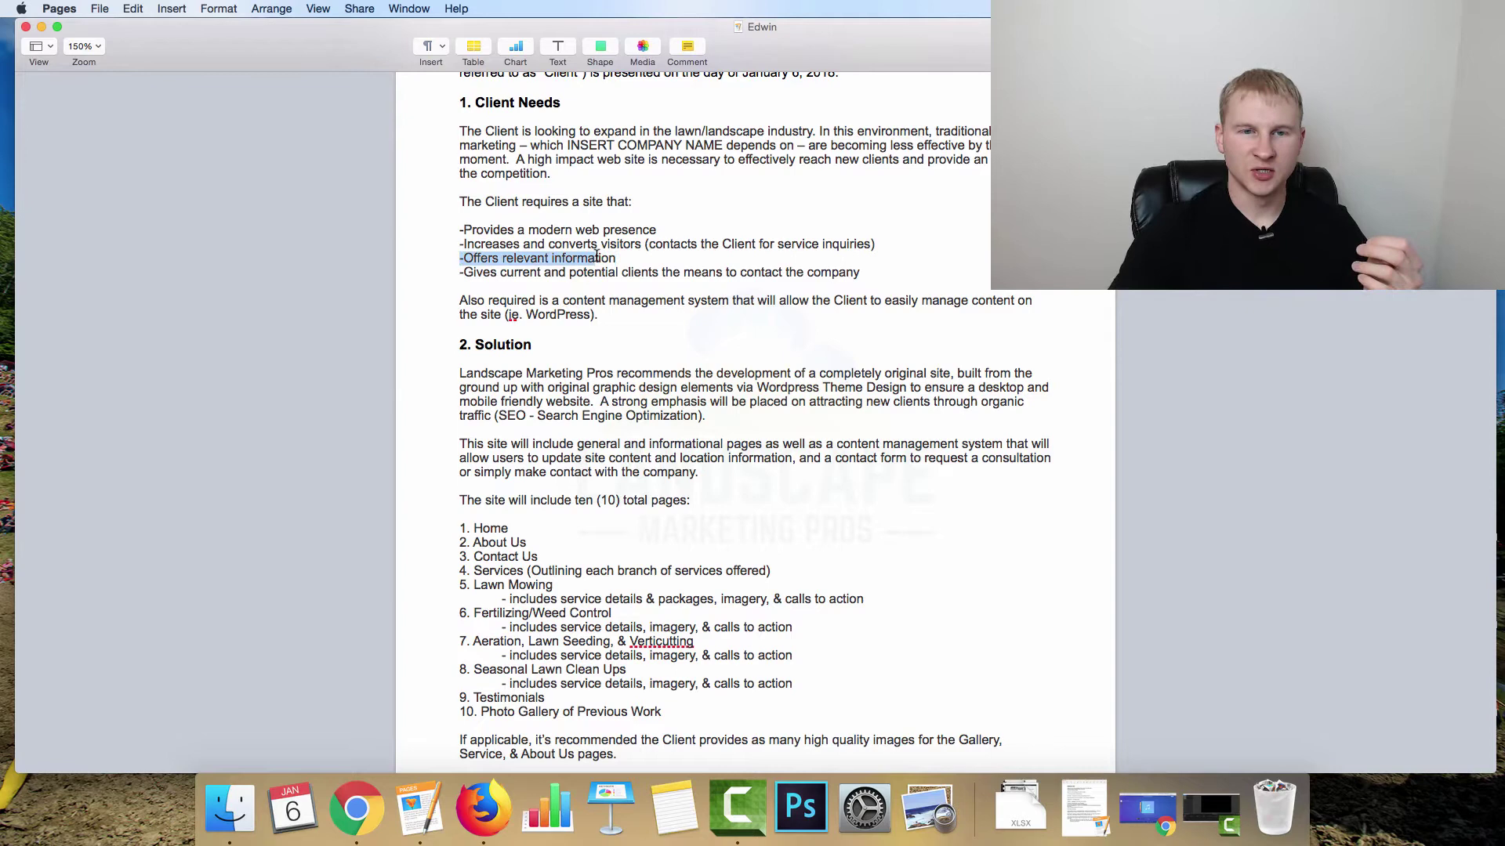
left_click(612, 258)
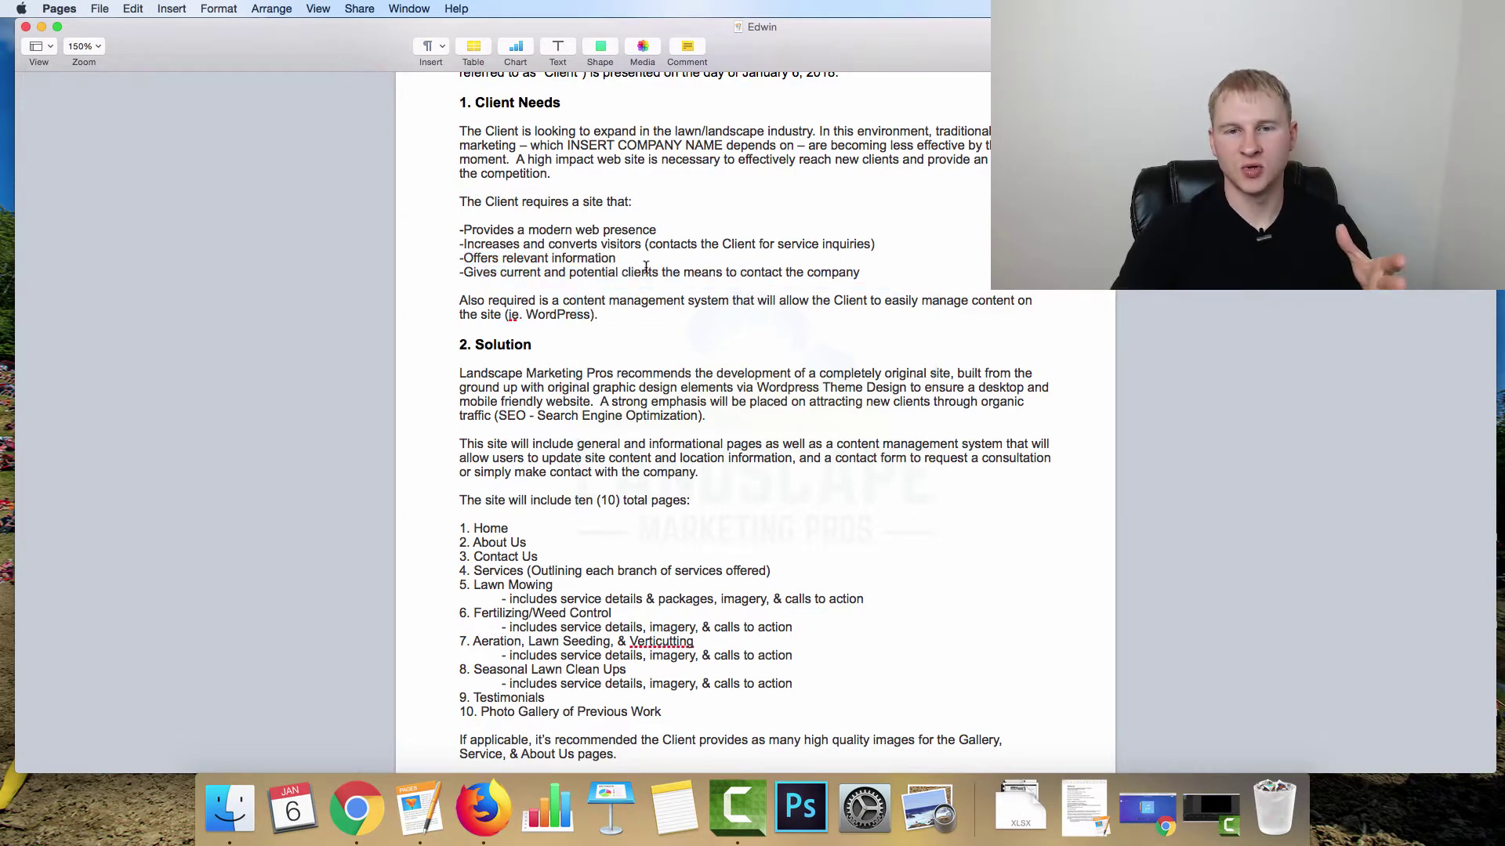
Step: Move on to the Solution section and highlight the start of the content-management paragraph
scroll(634, 263, "down", 3)
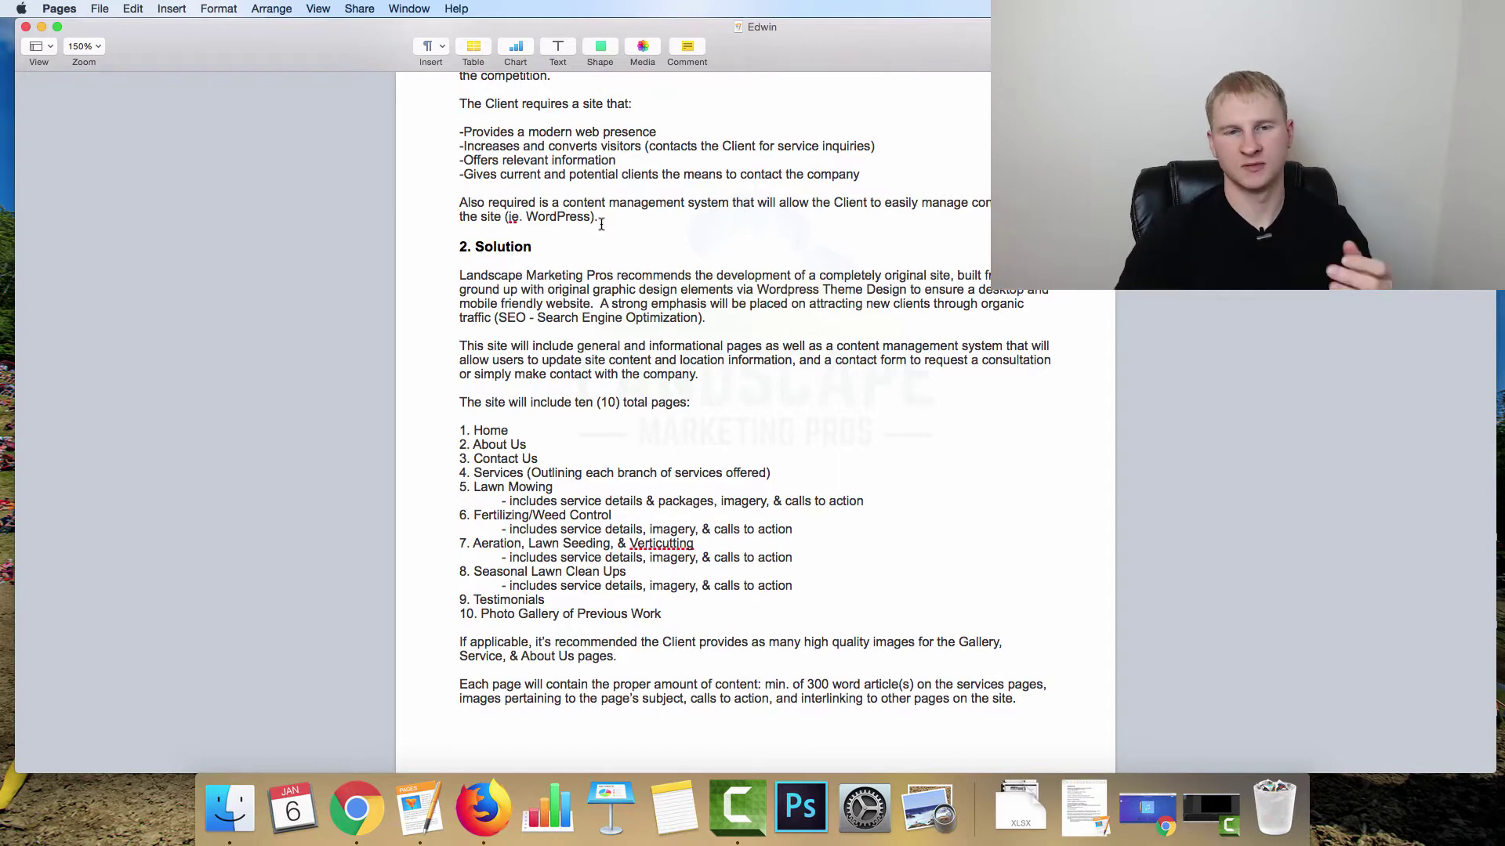
scroll(619, 271, "down", 1)
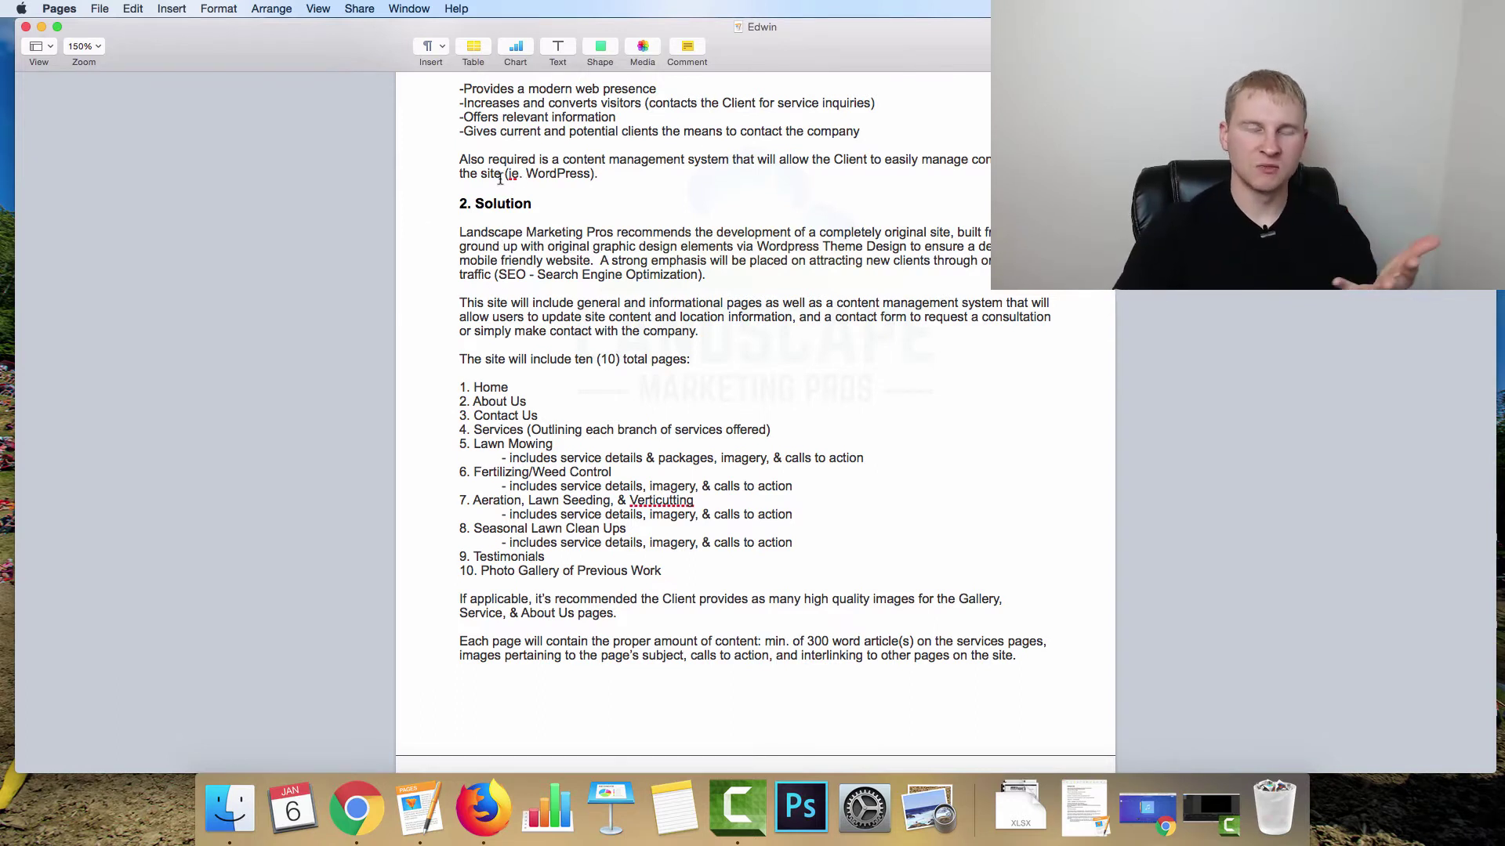
left_click_drag(467, 161, 561, 161)
left_click(565, 173)
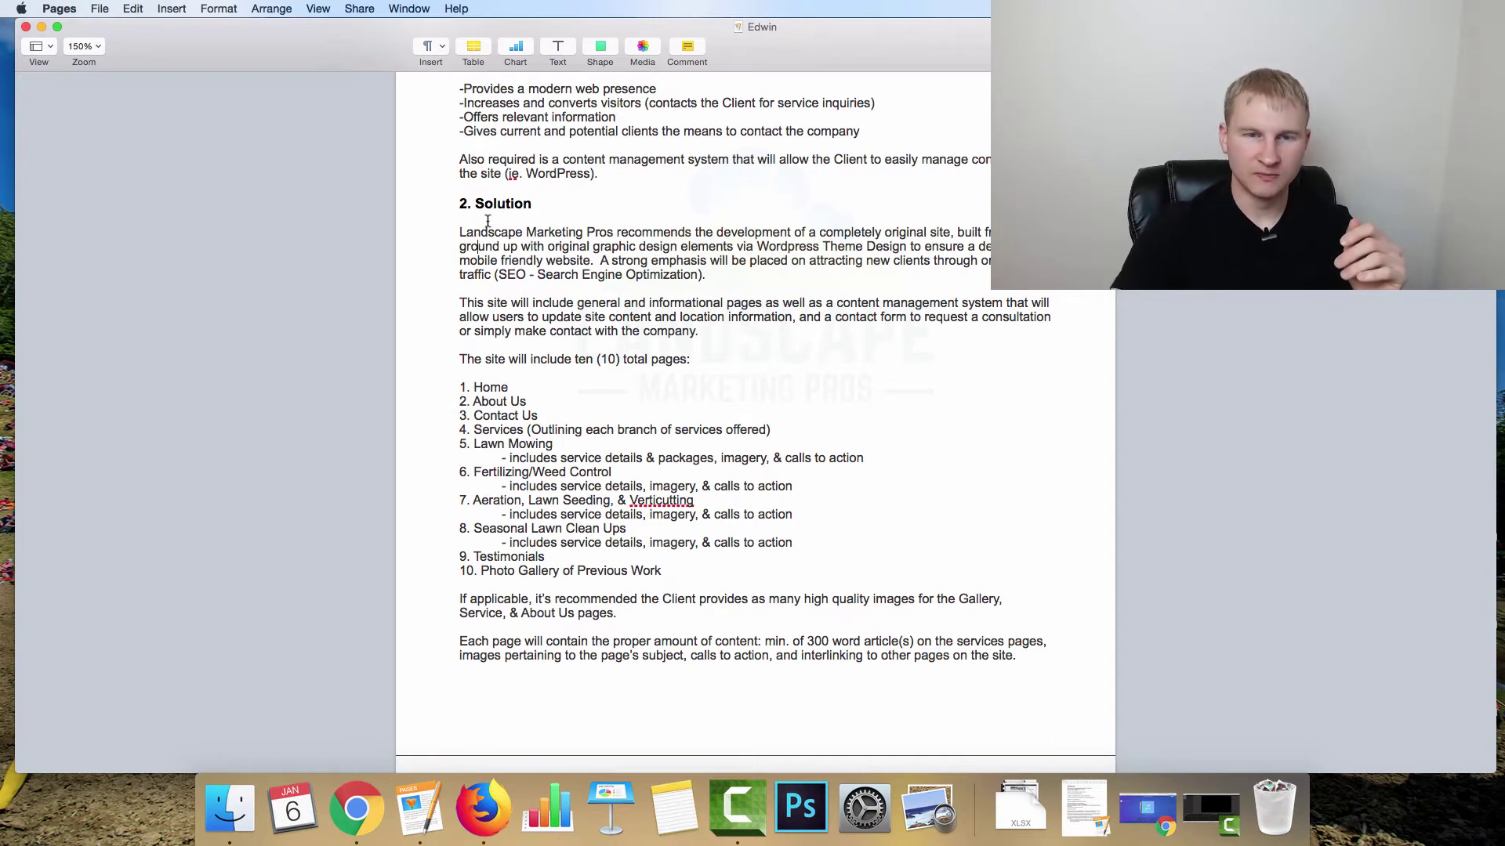
scroll(475, 195, "up", 3)
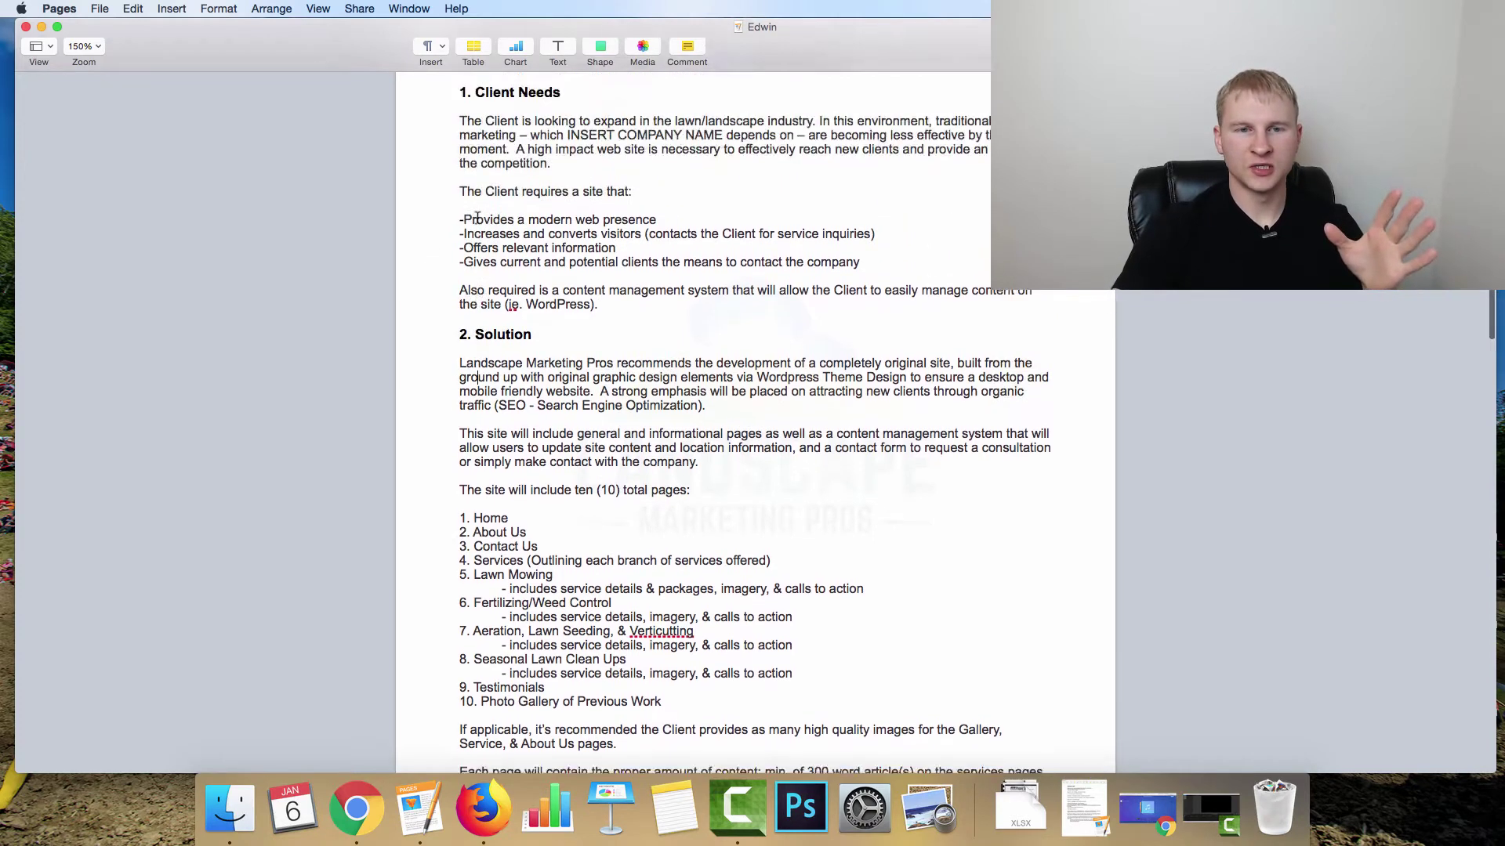
left_click_drag(466, 92, 568, 92)
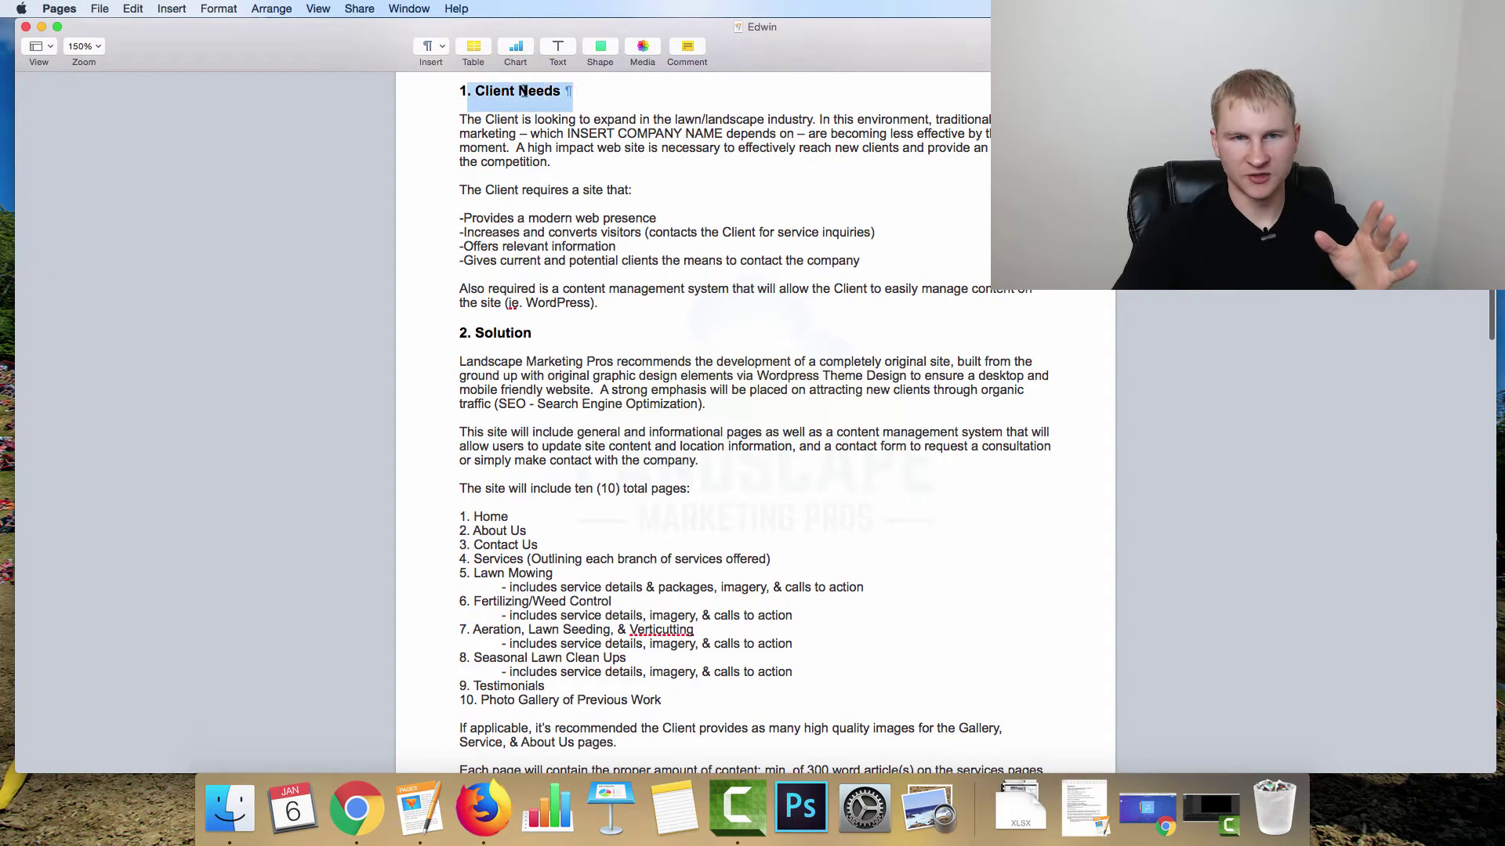
left_click(495, 116)
scroll(538, 140, "down", 2)
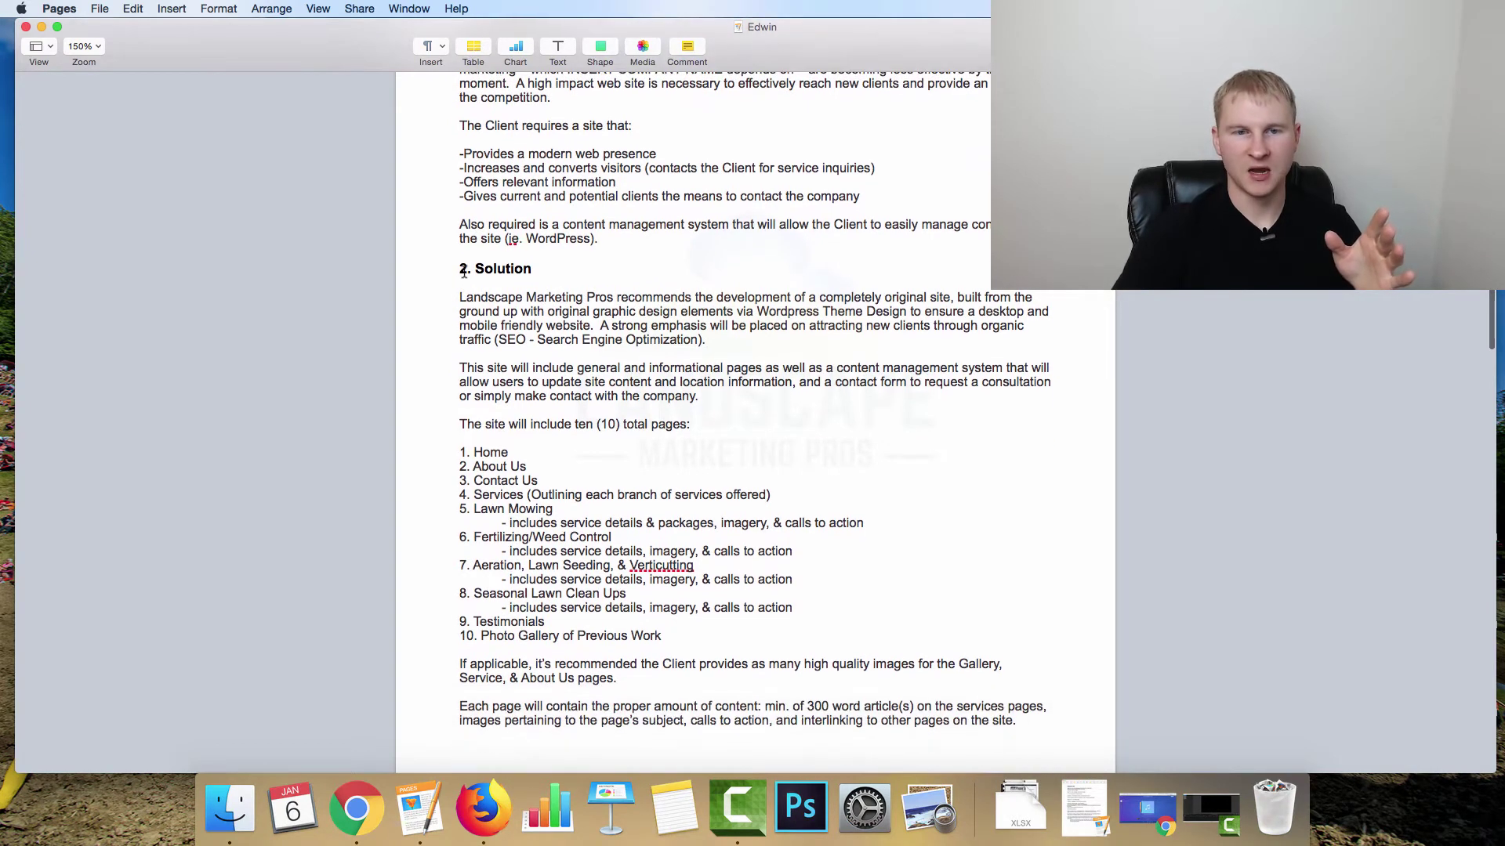
left_click_drag(463, 268, 531, 268)
left_click(483, 268)
scroll(653, 310, "down", 4)
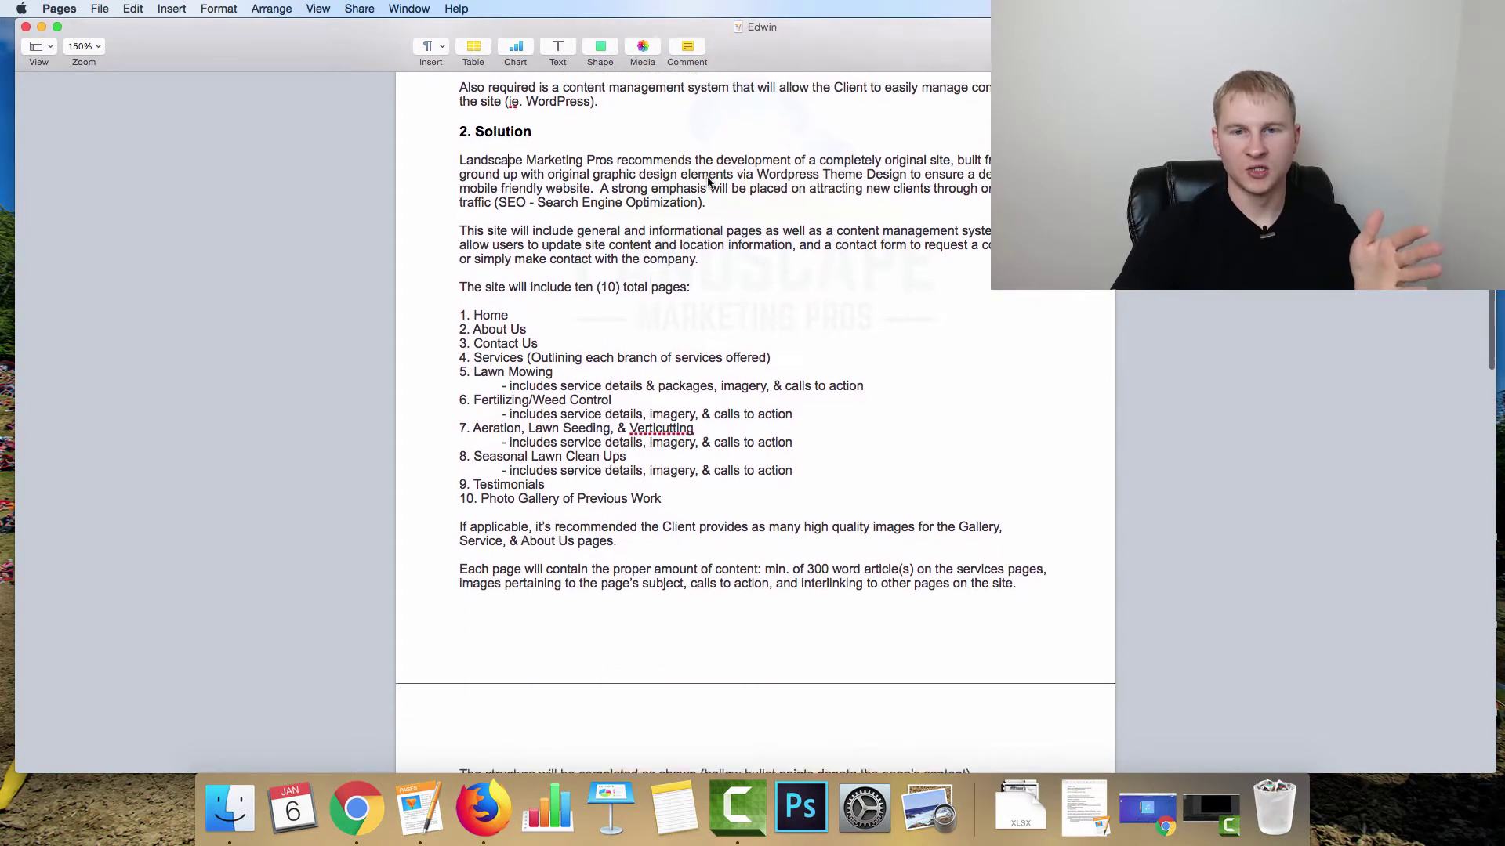
scroll(706, 235, "down", 1)
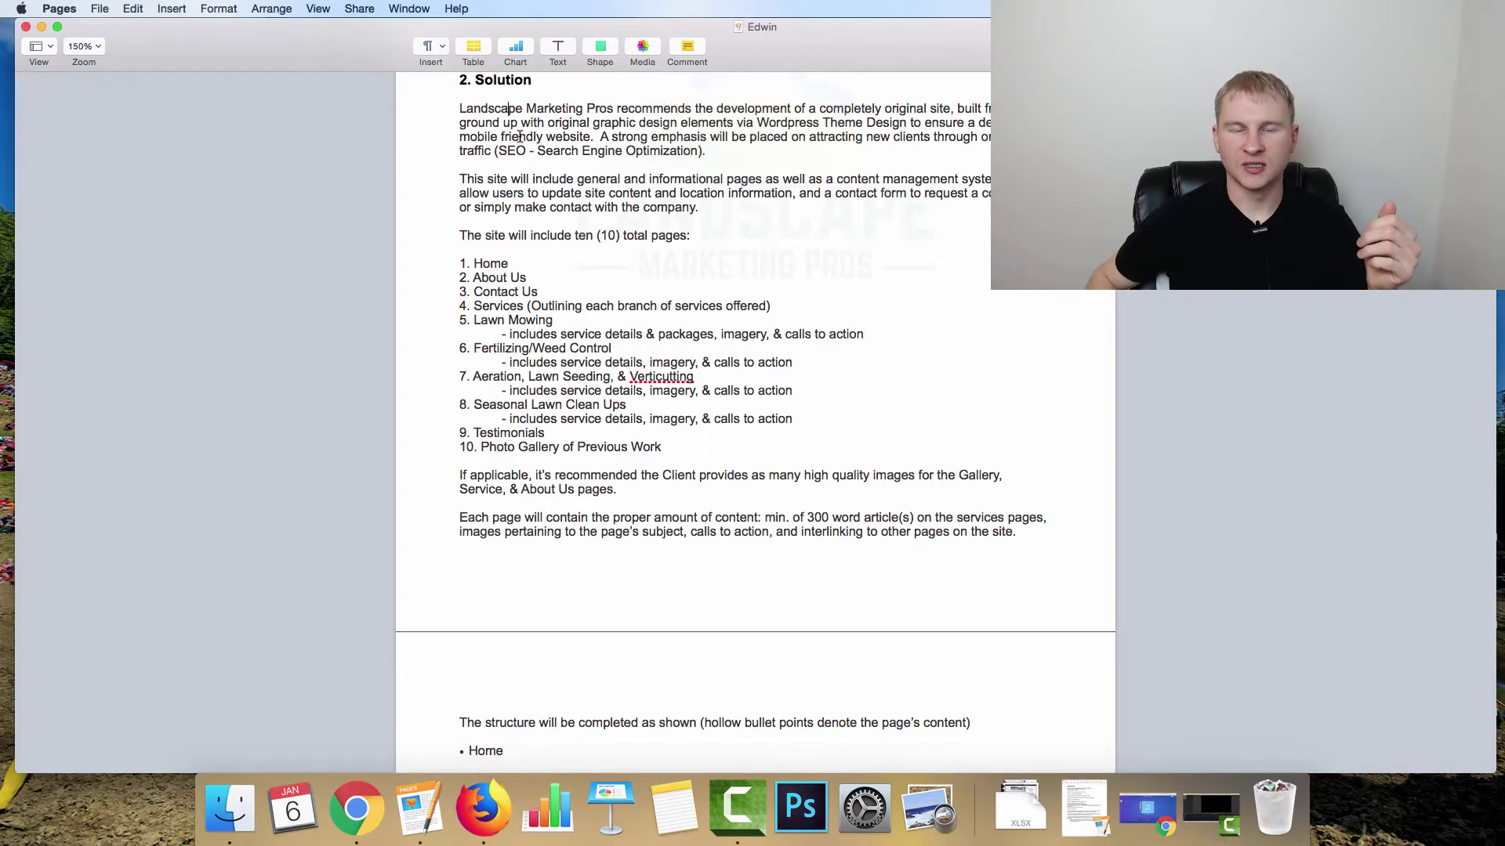
scroll(541, 127, "down", 2)
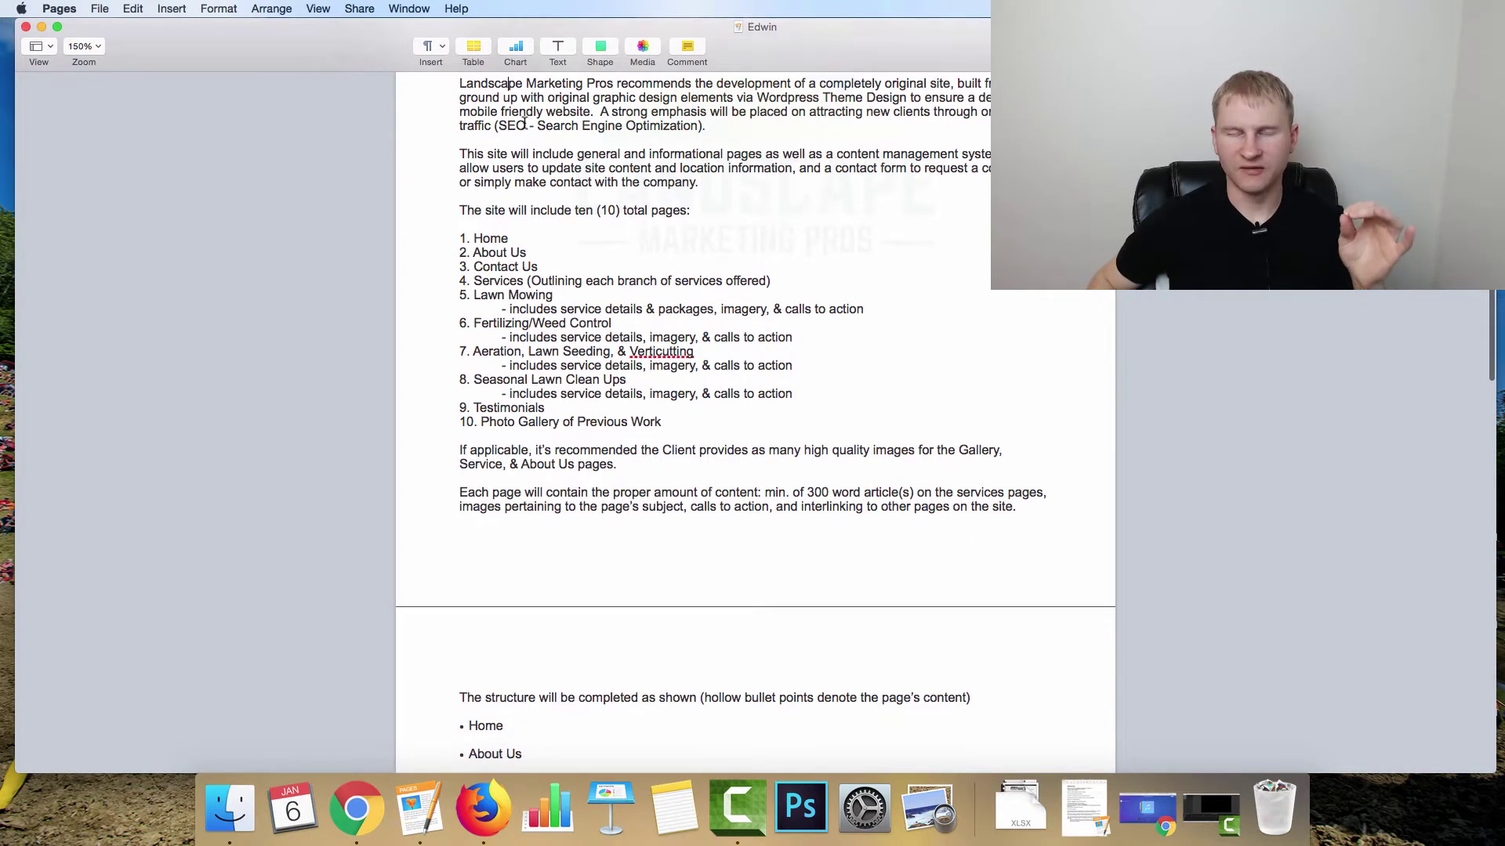
scroll(529, 124, "down", 1)
scroll(541, 123, "down", 1)
scroll(557, 125, "up", 1)
scroll(576, 126, "up", 1)
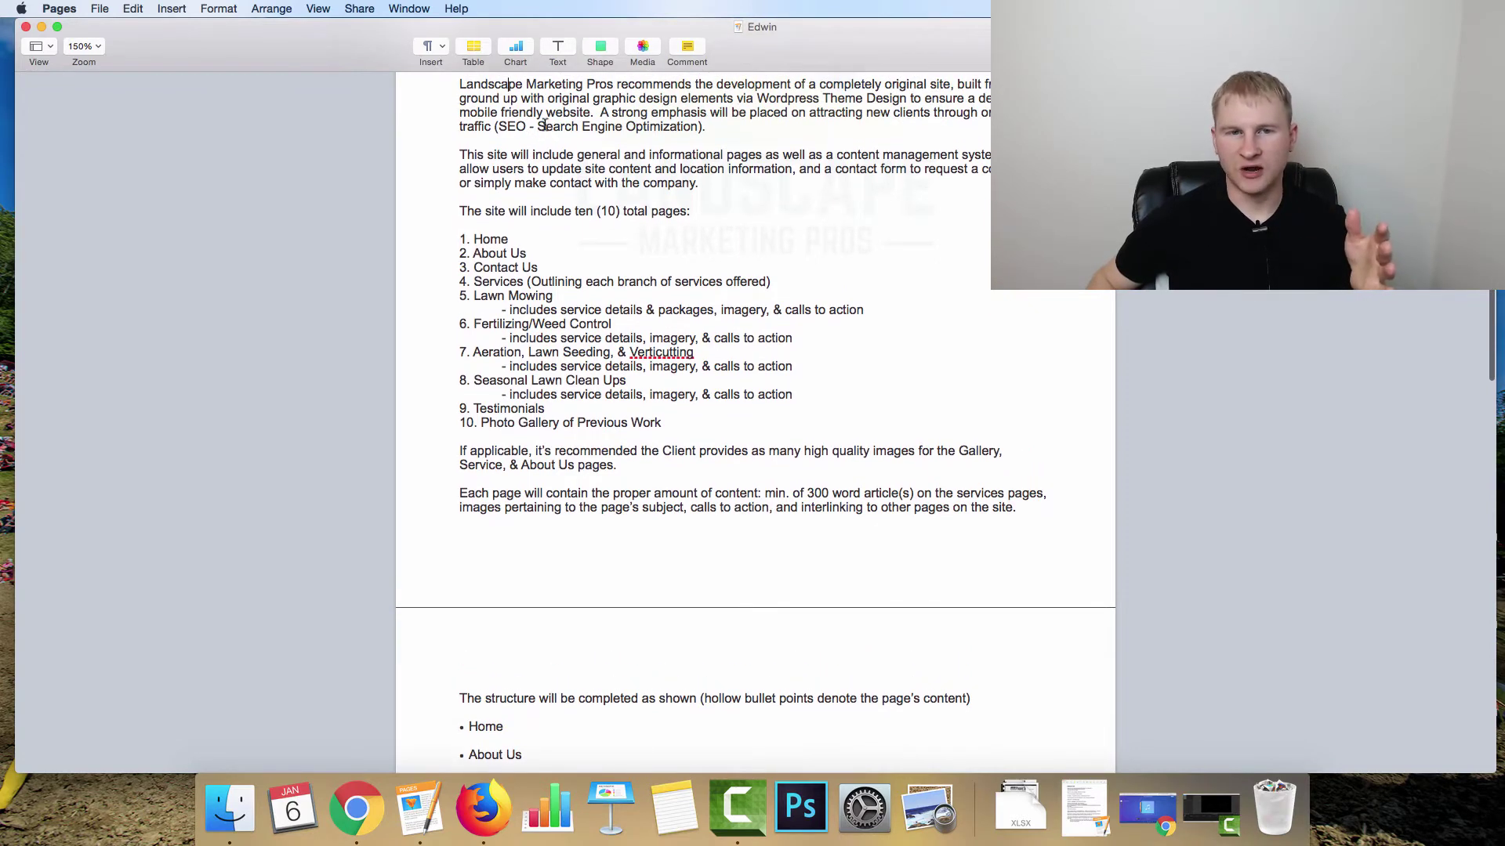
left_click_drag(500, 127, 599, 132)
left_click(567, 128)
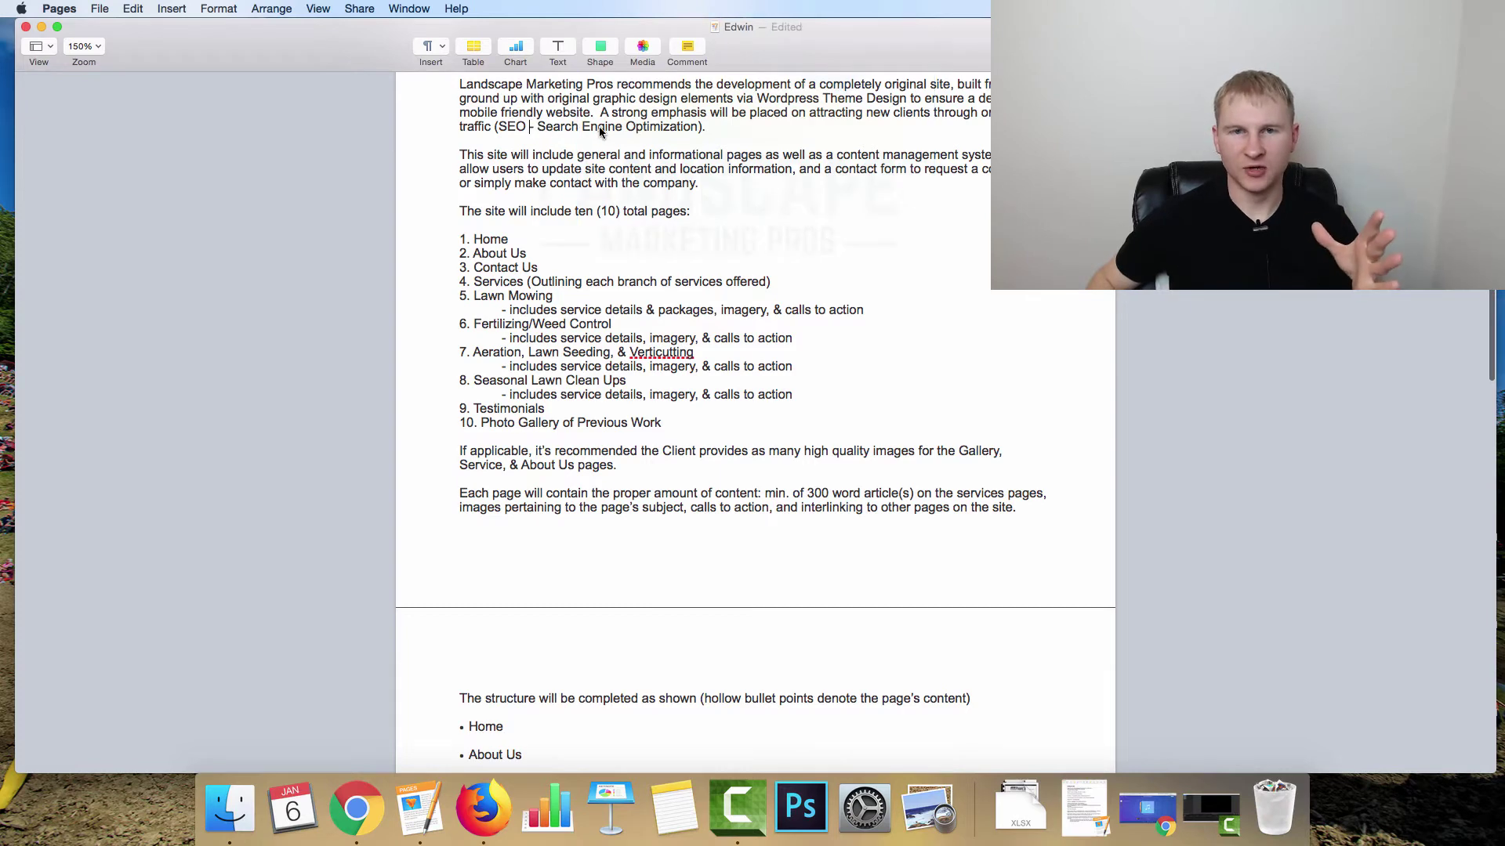
key("super+z")
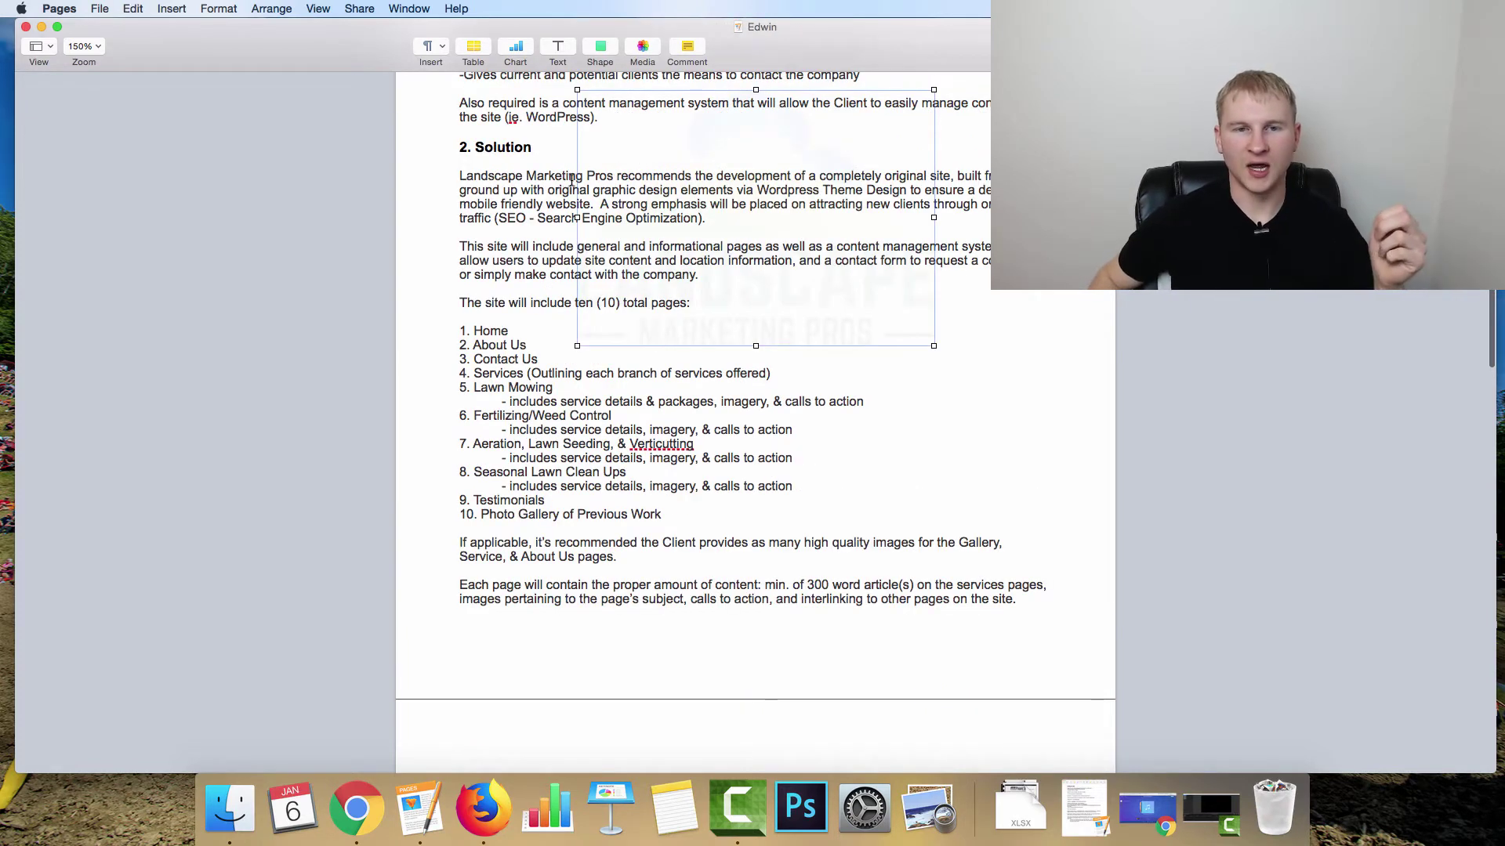
left_click(538, 190)
scroll(533, 192, "down", 2)
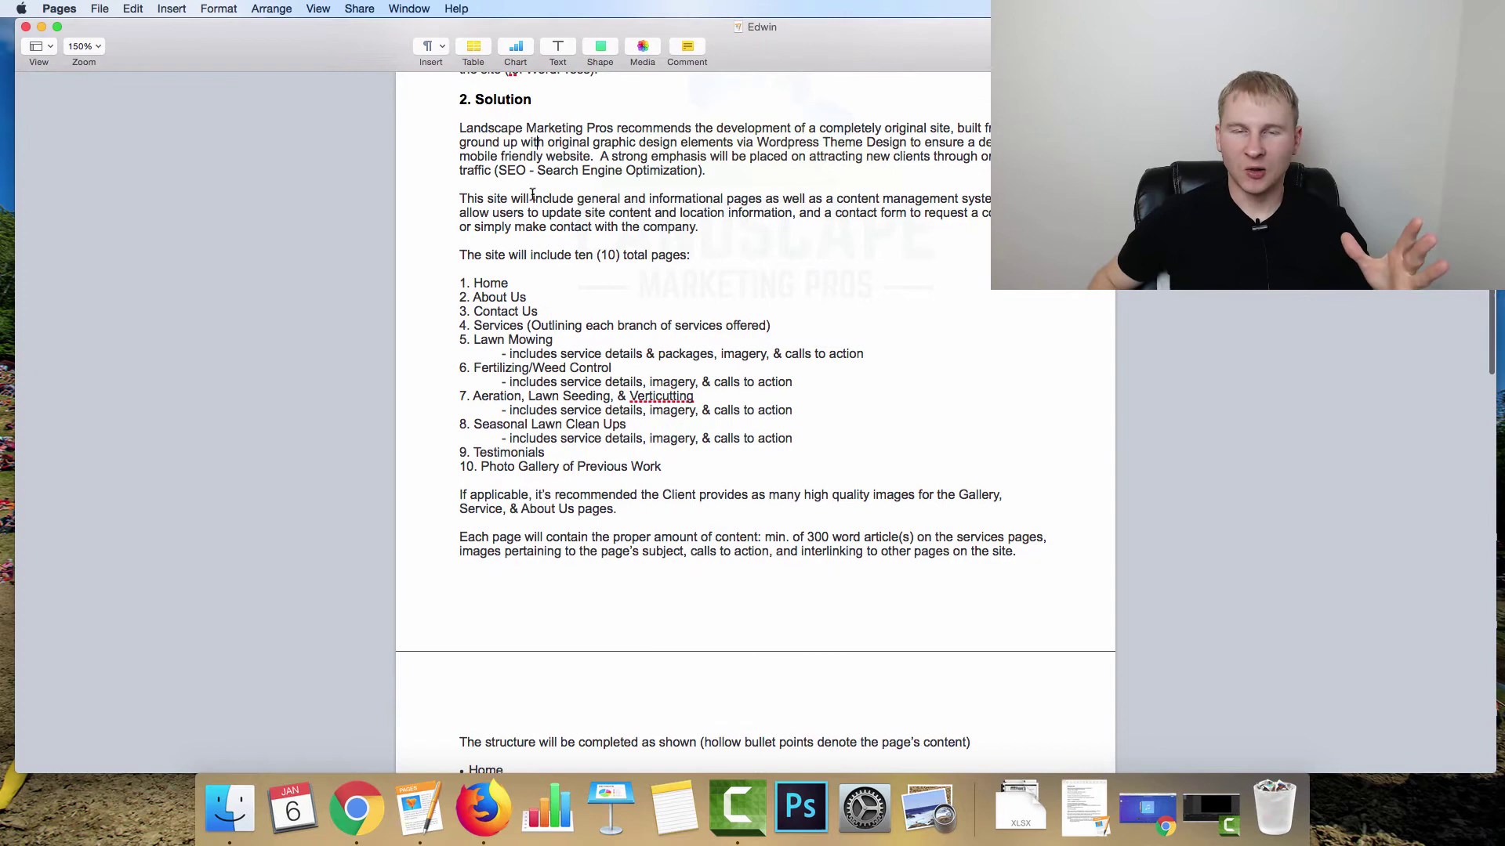
scroll(536, 192, "down", 1)
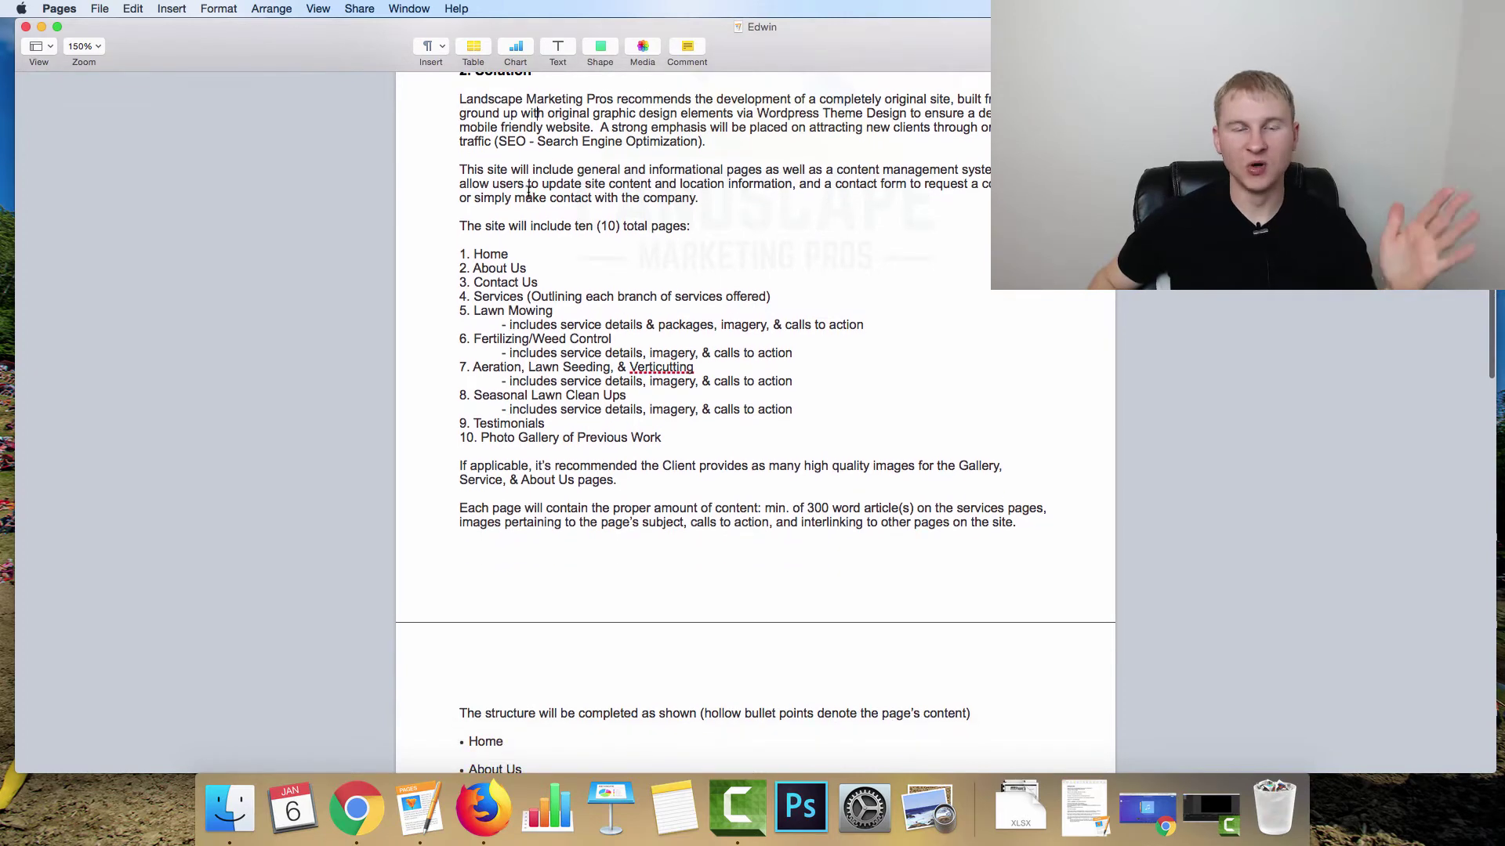
scroll(505, 188, "down", 1)
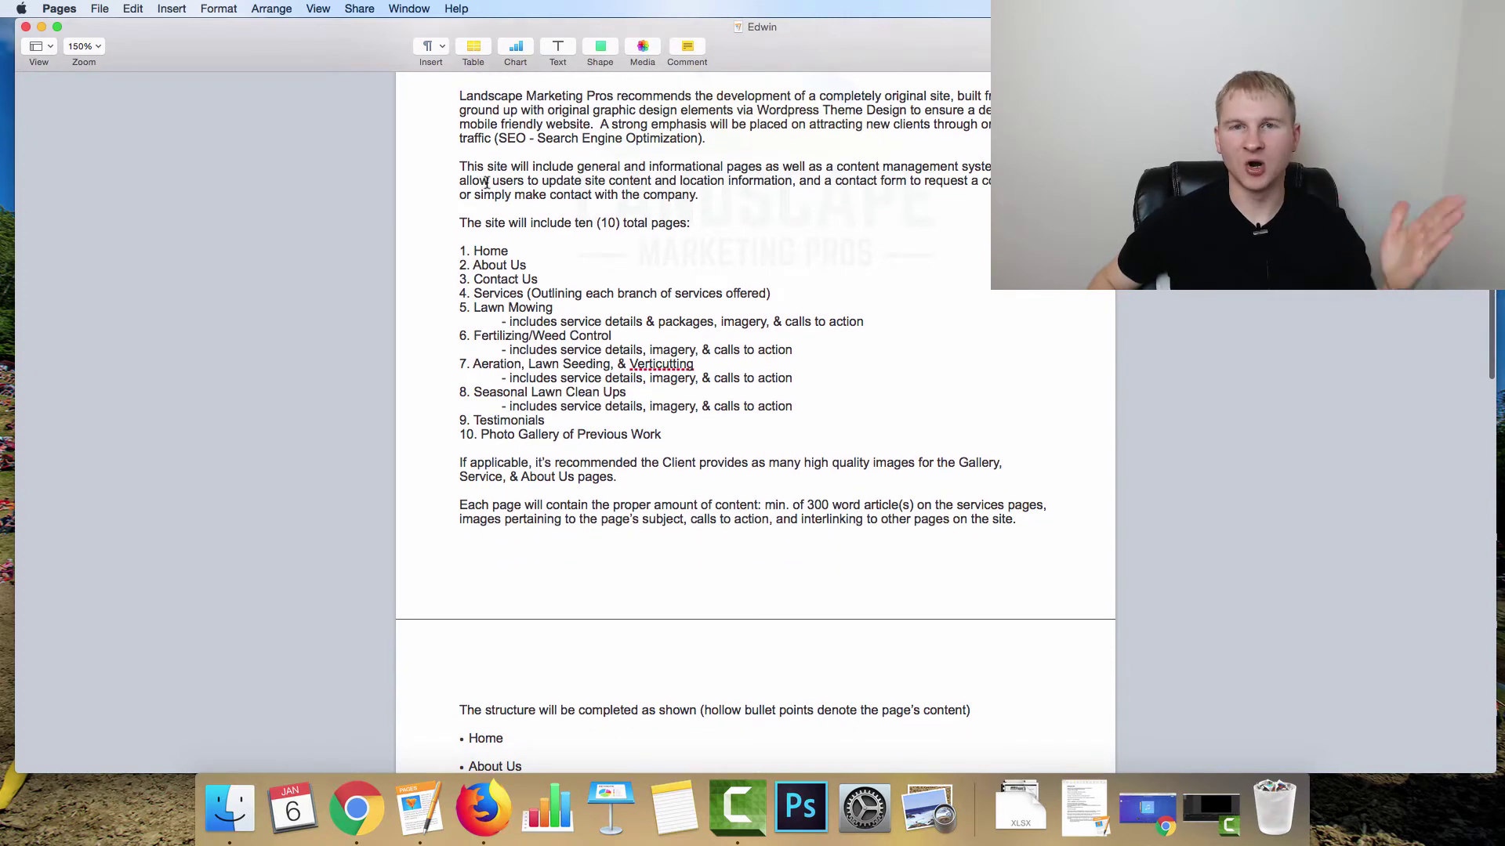
scroll(490, 180, "down", 1)
scroll(490, 180, "up", 2)
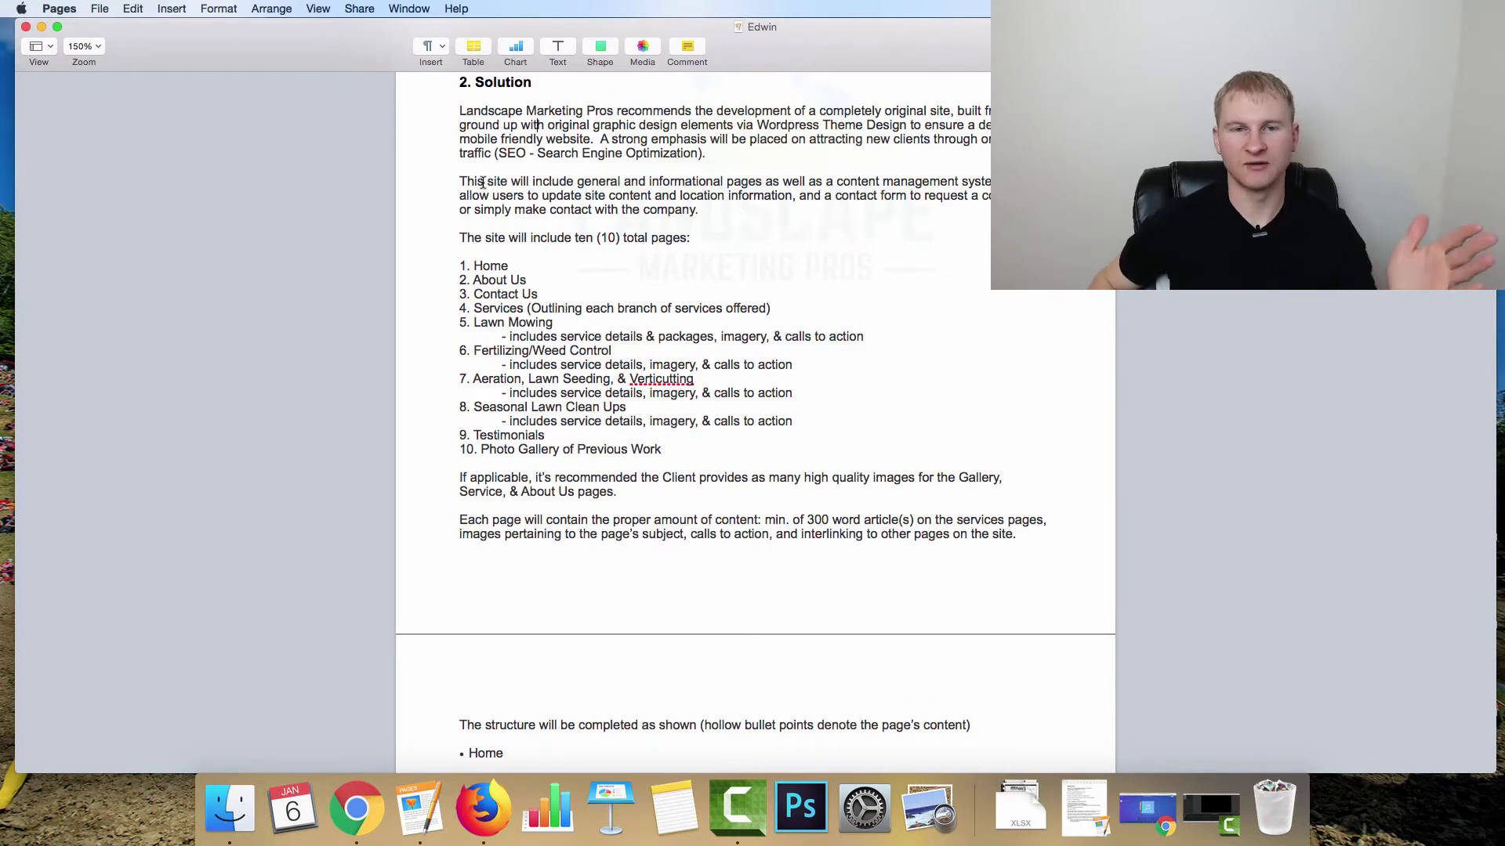
scroll(498, 166, "down", 2)
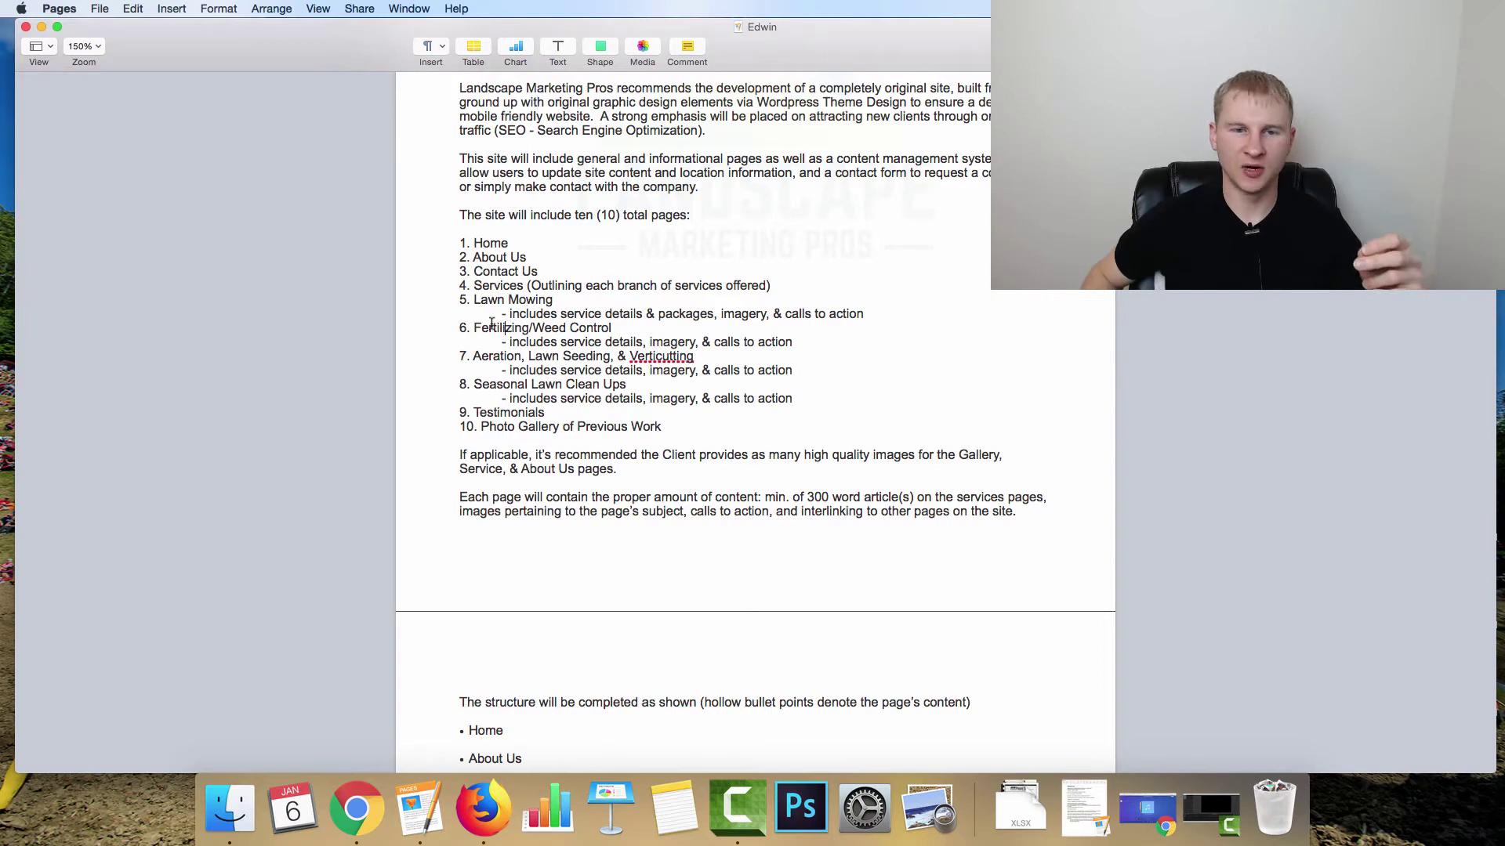
left_click_drag(491, 324, 555, 328)
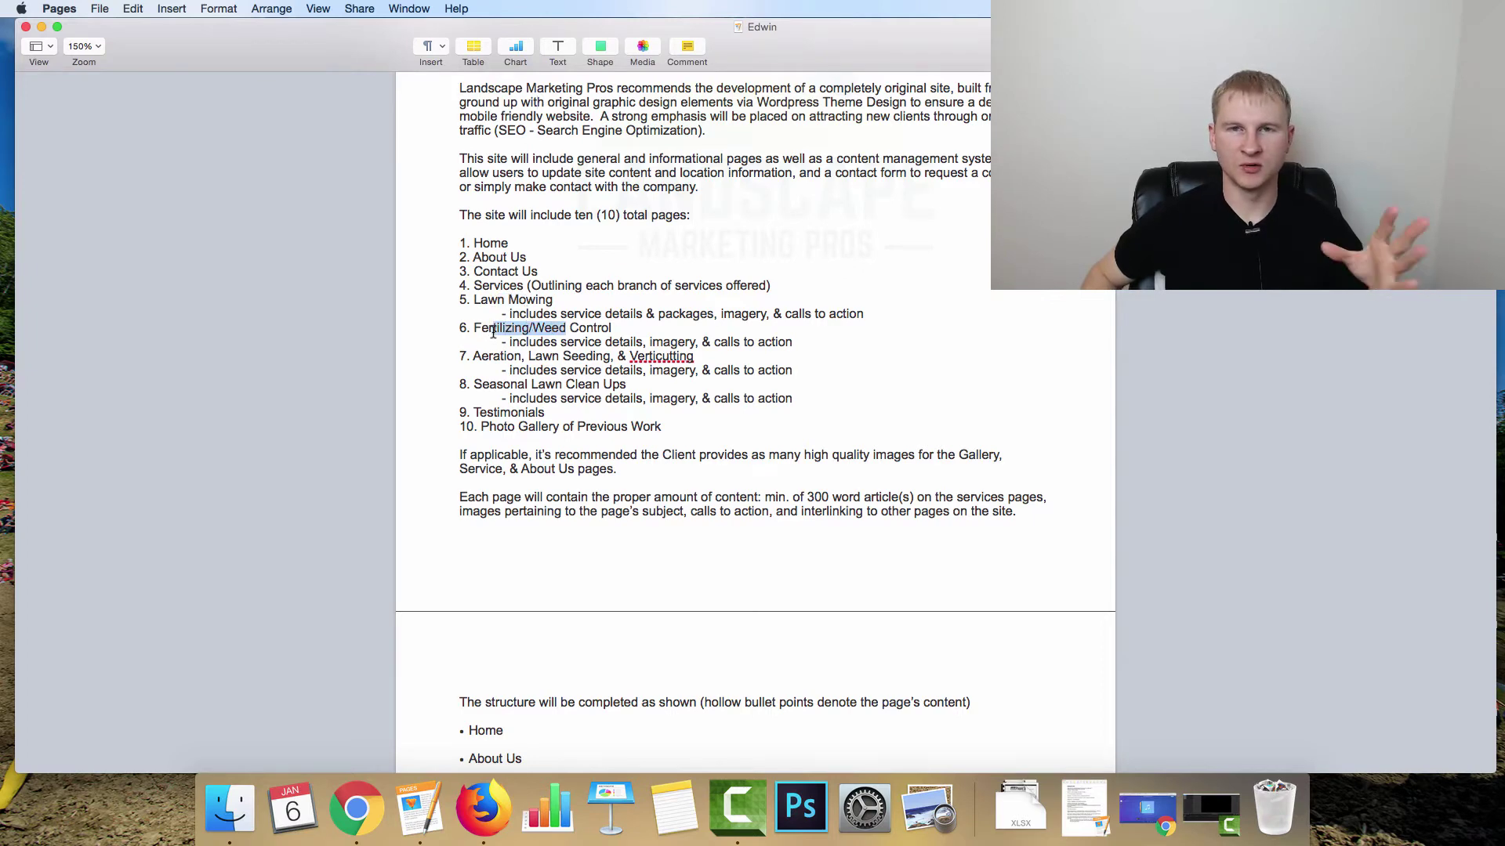
mouse_move(489, 355)
left_mouse_down()
mouse_move(558, 358)
mouse_move(481, 357)
mouse_move(525, 386)
left_mouse_up()
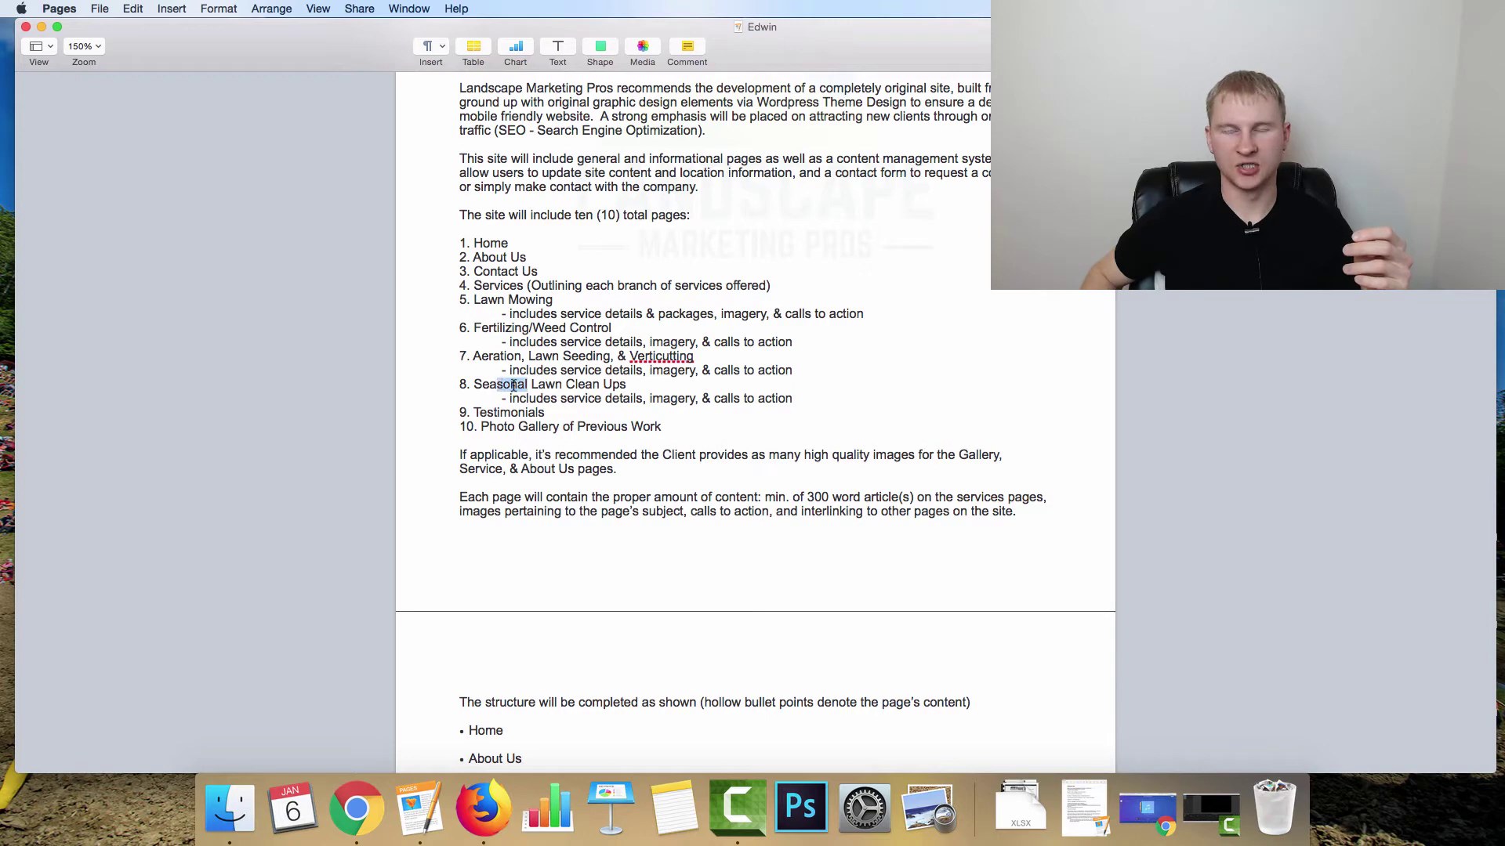
scroll(527, 394, "down", 2)
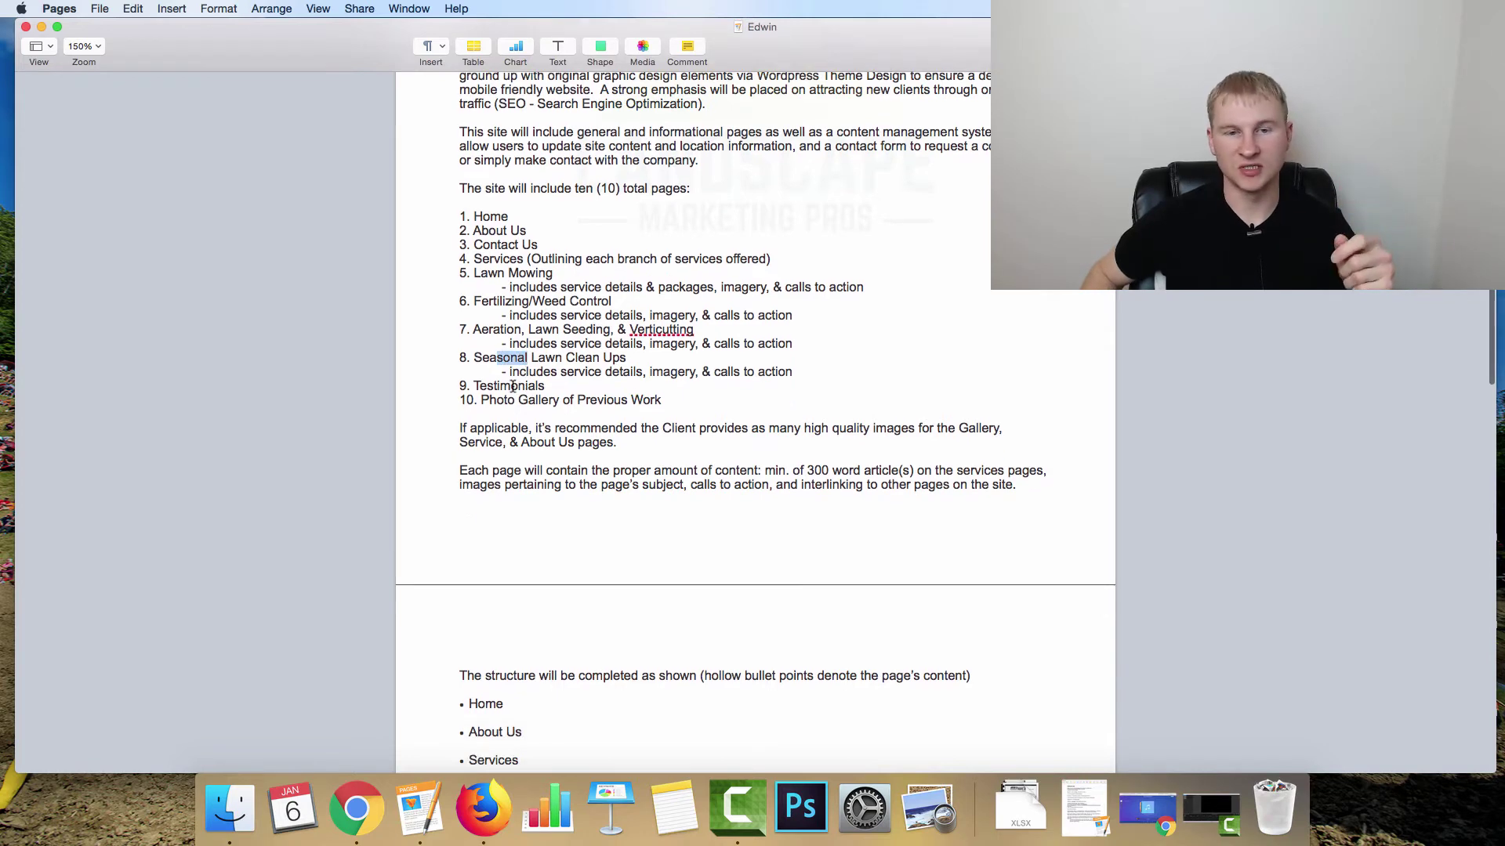
left_click_drag(501, 385, 514, 388)
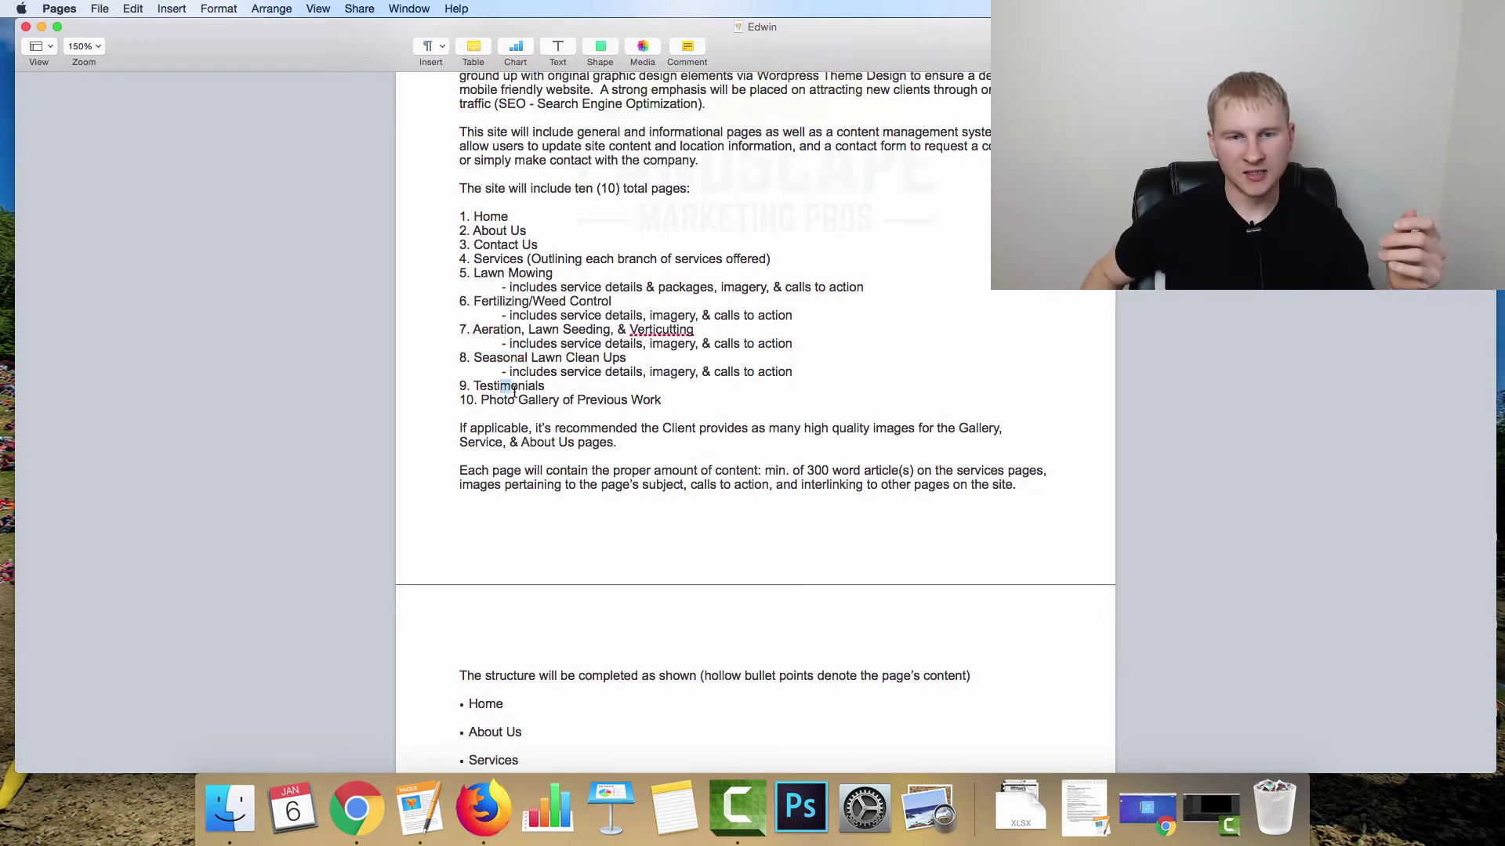
scroll(502, 314, "down", 6)
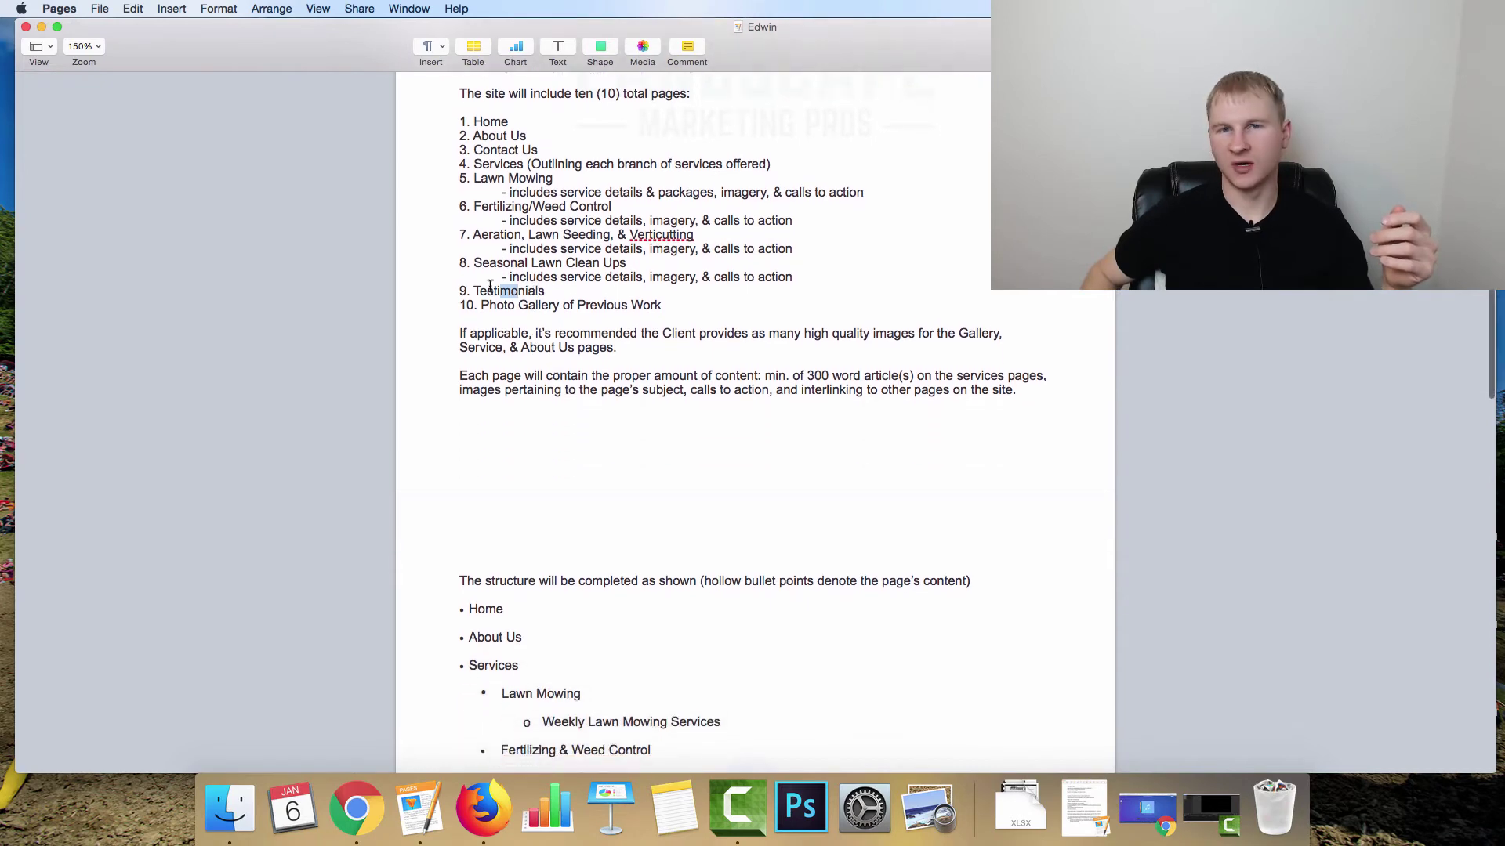
scroll(488, 288, "down", 1)
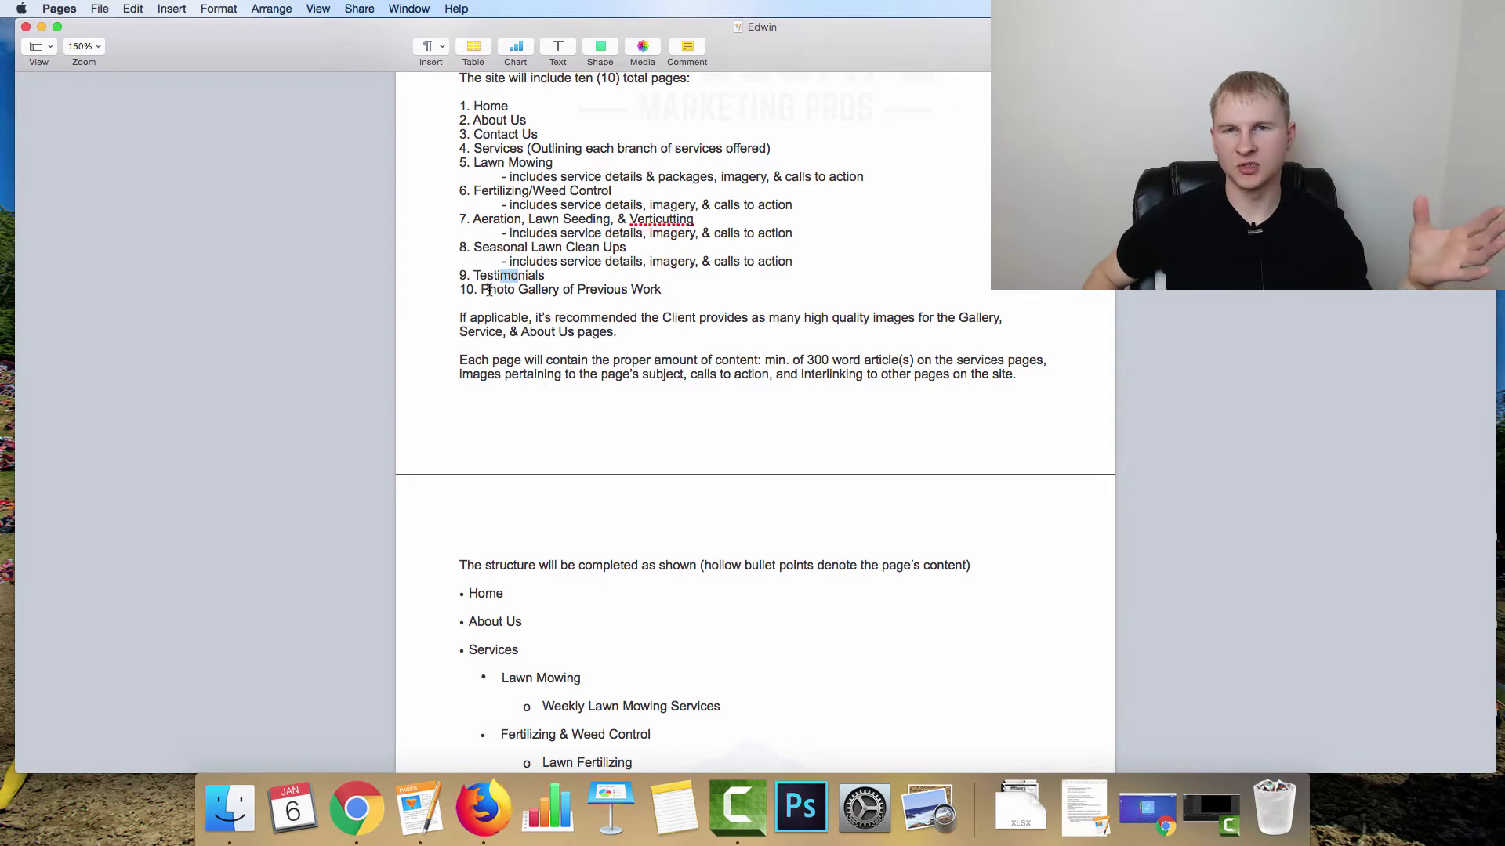
left_click(489, 290)
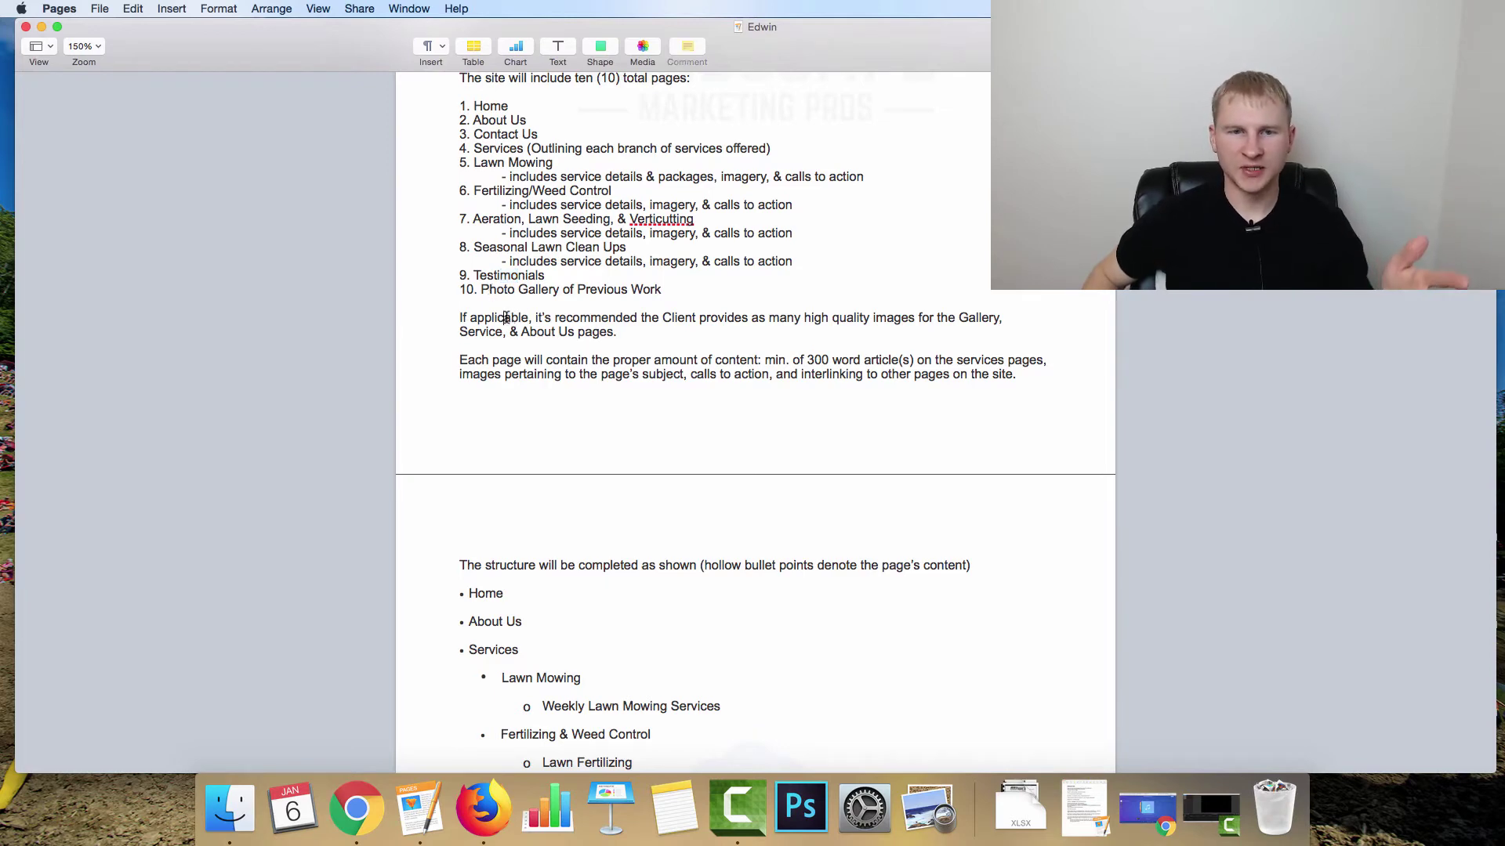
triple_click(487, 317)
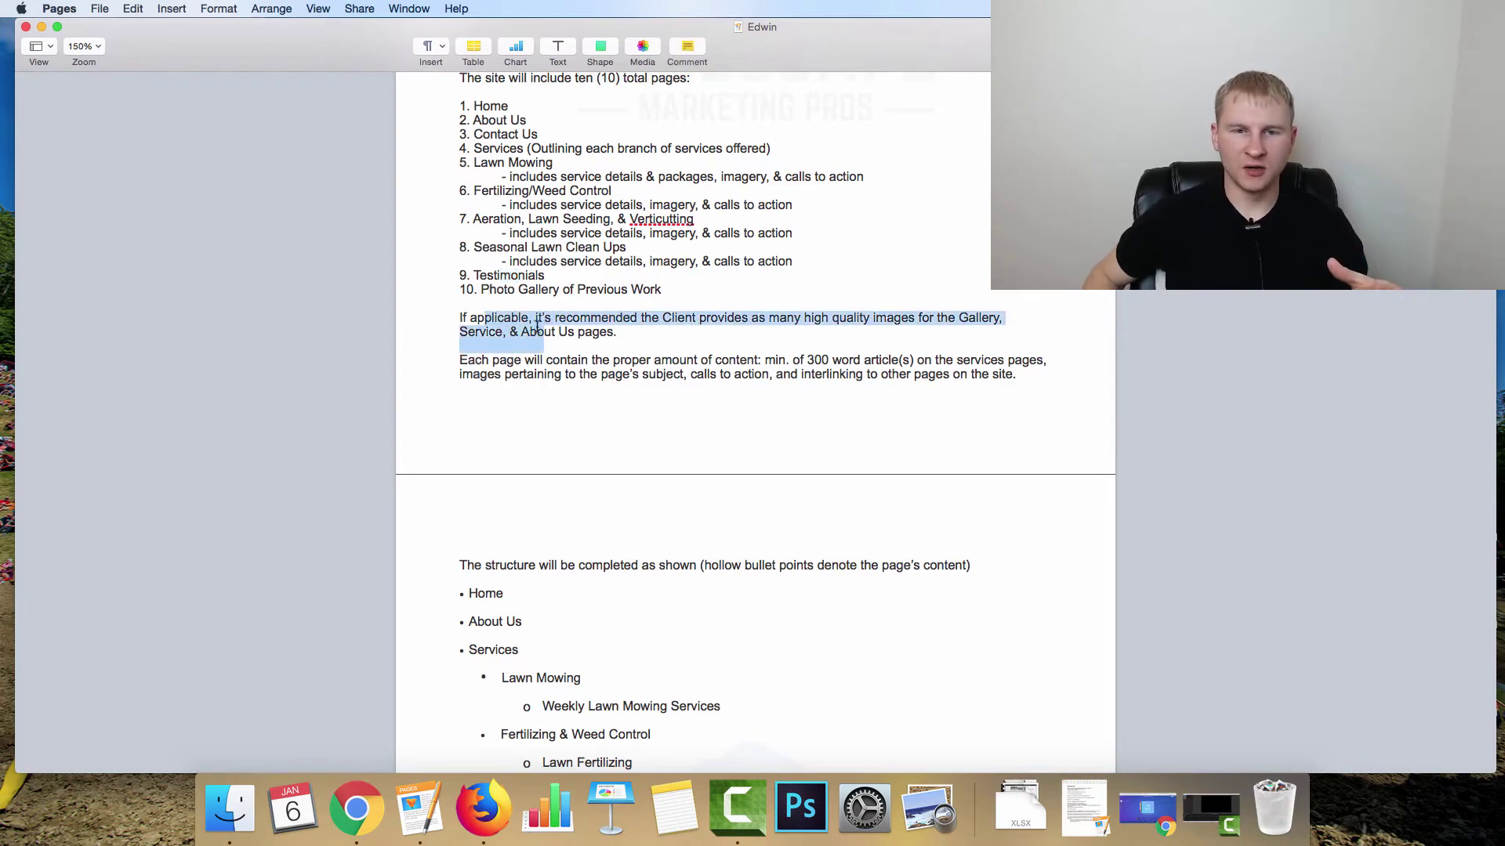
left_click(542, 319)
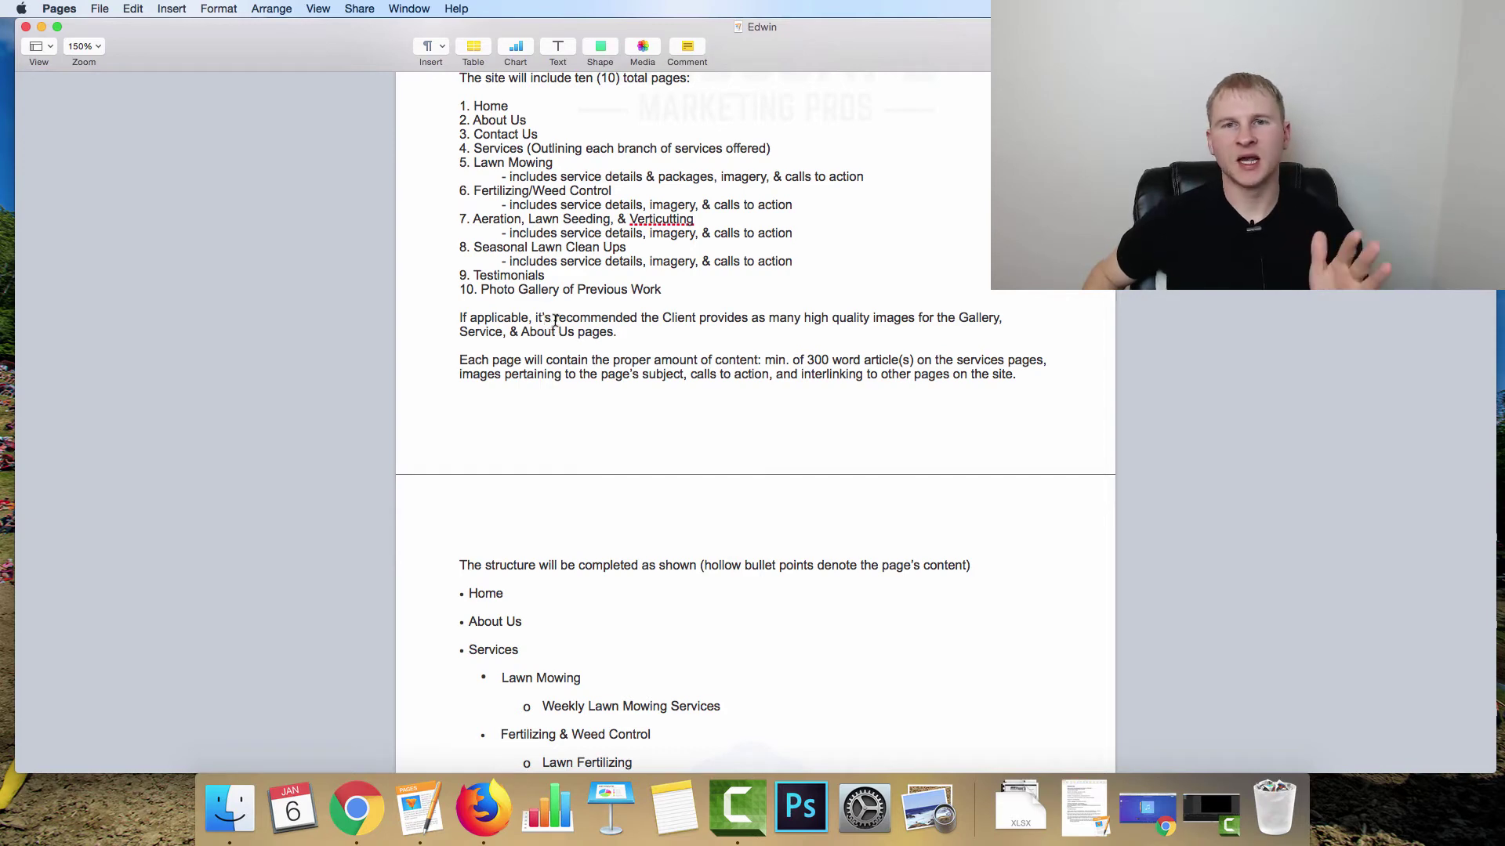
scroll(561, 319, "down", 1)
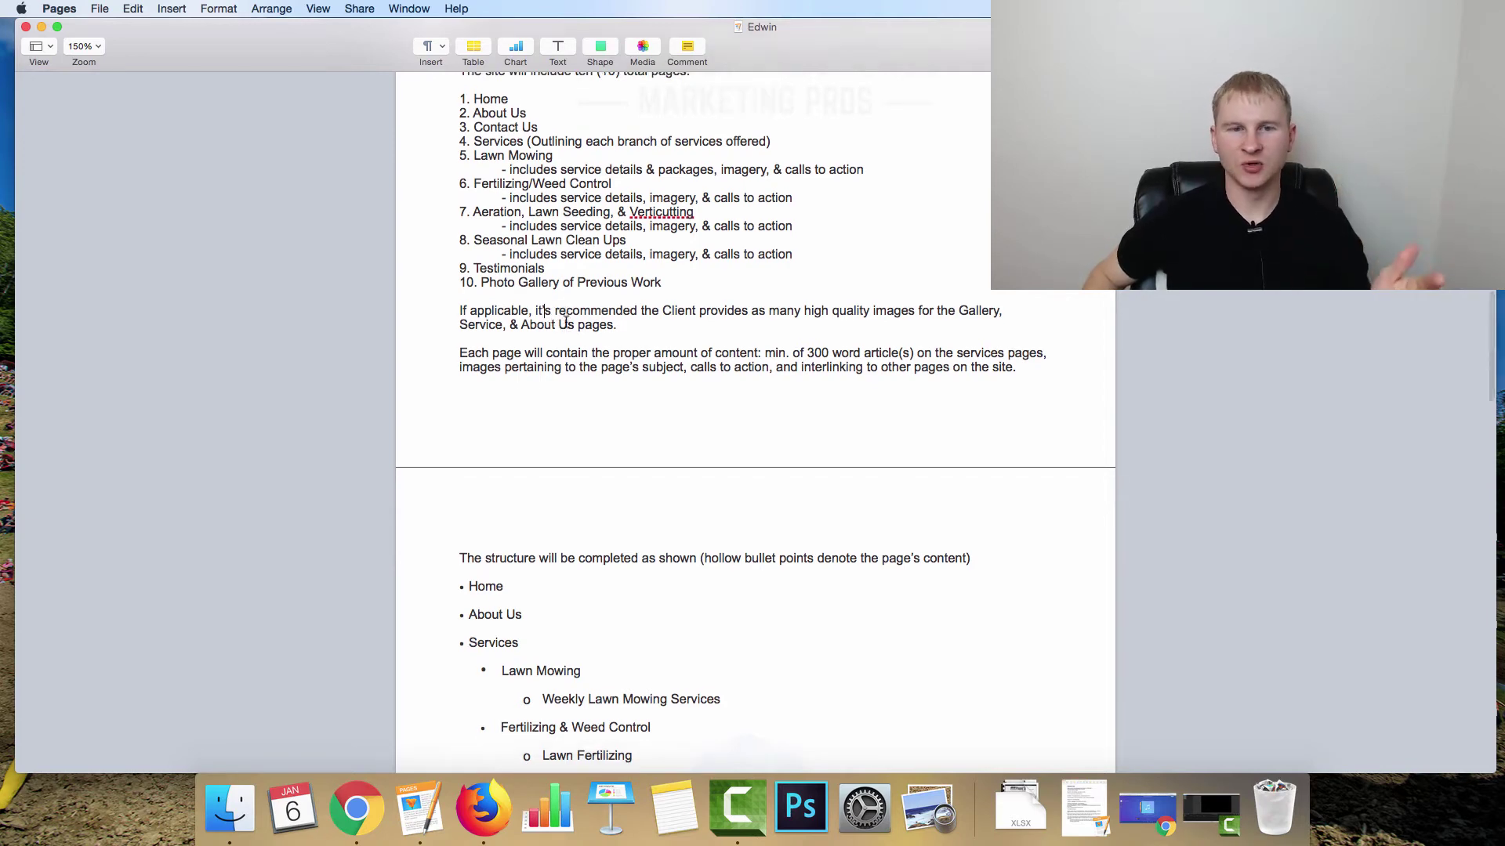
scroll(549, 321, "down", 1)
scroll(525, 324, "down", 1)
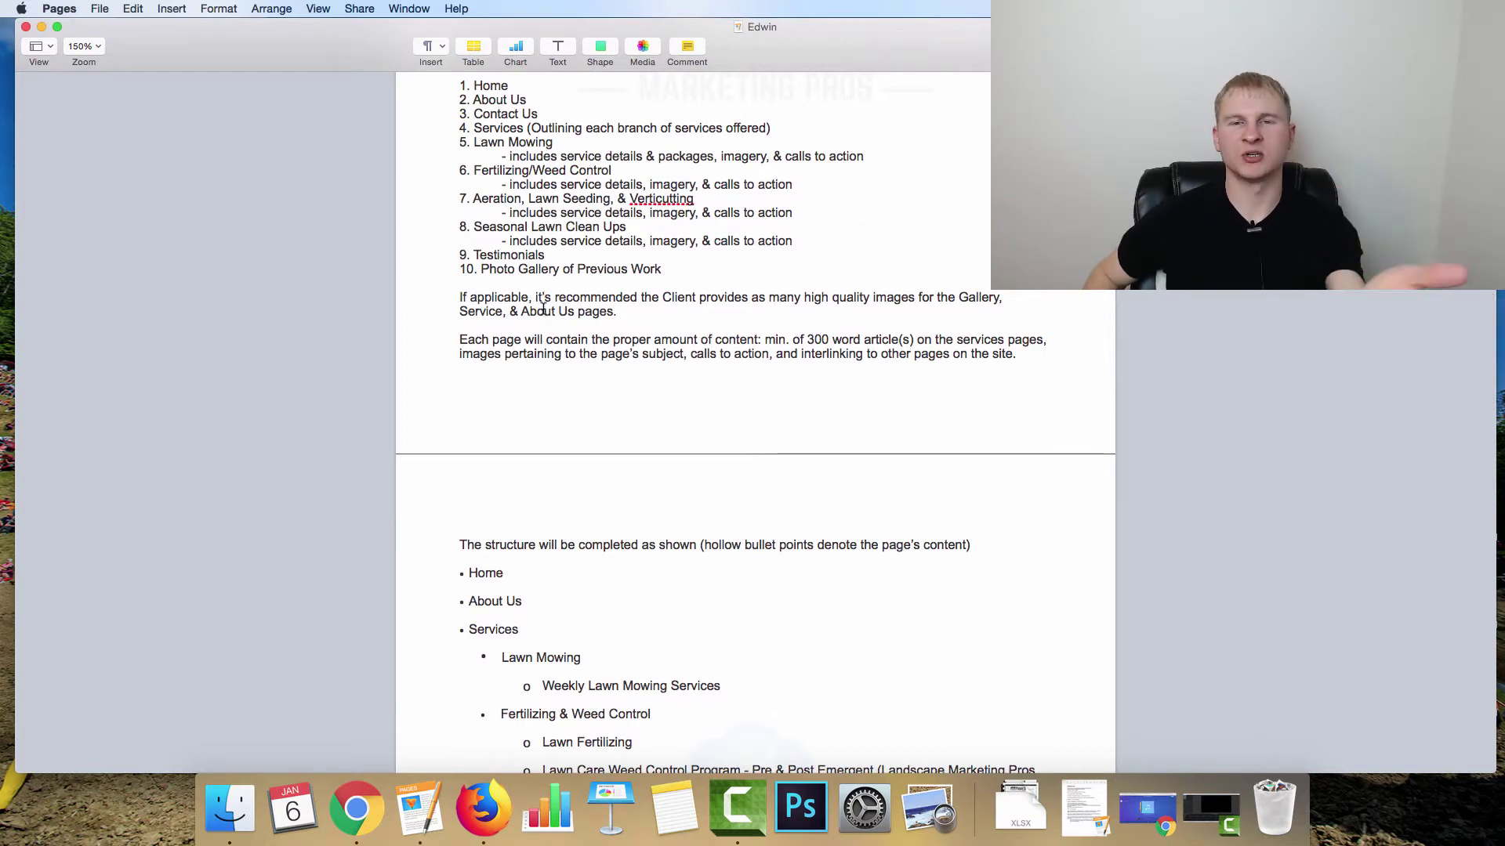
scroll(541, 306, "down", 5)
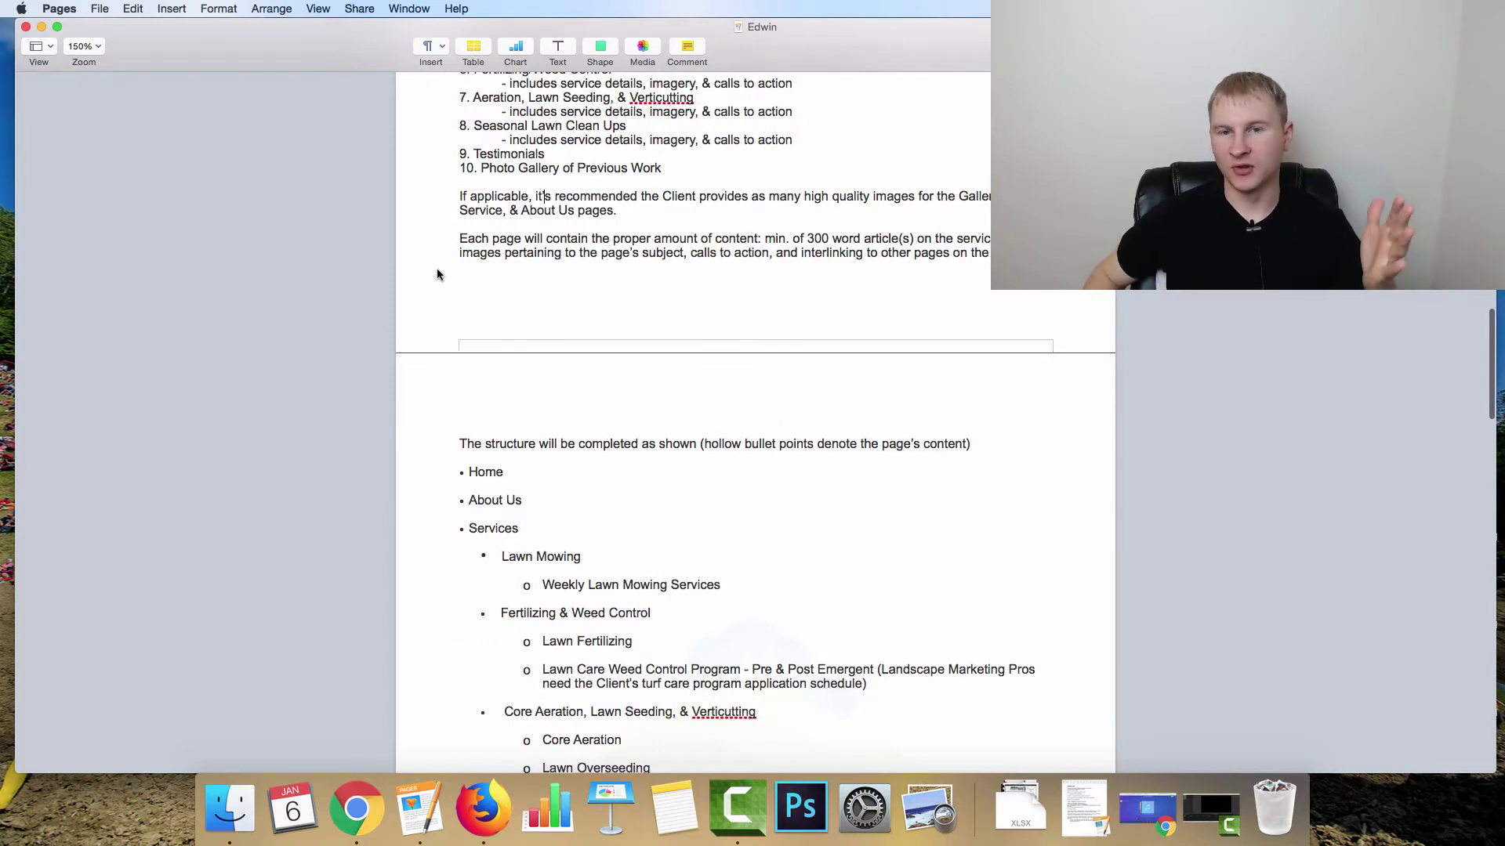
scroll(435, 271, "down", 2)
scroll(430, 270, "down", 2)
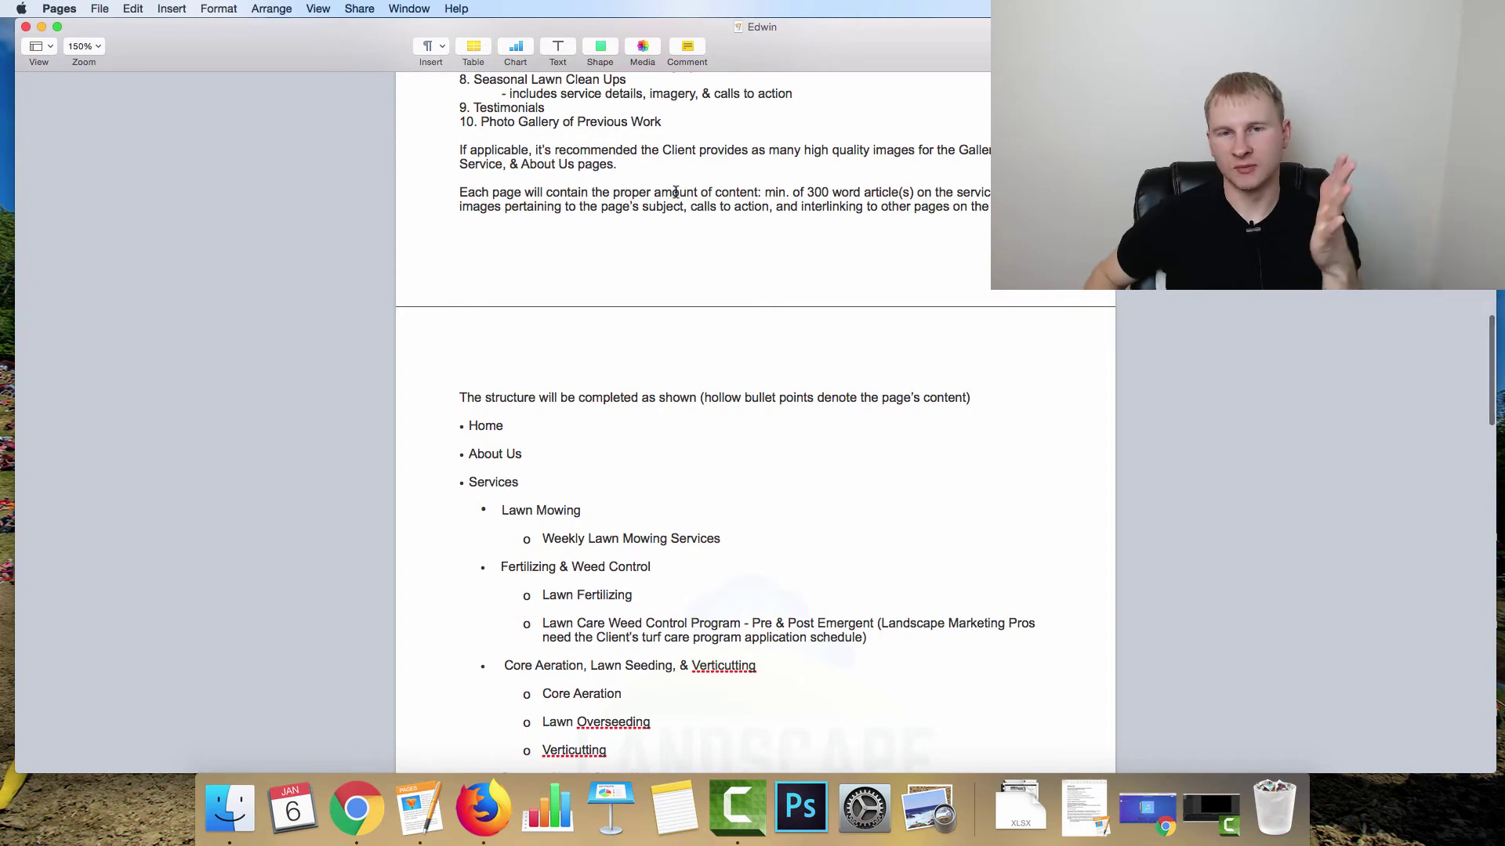
scroll(741, 193, "down", 1)
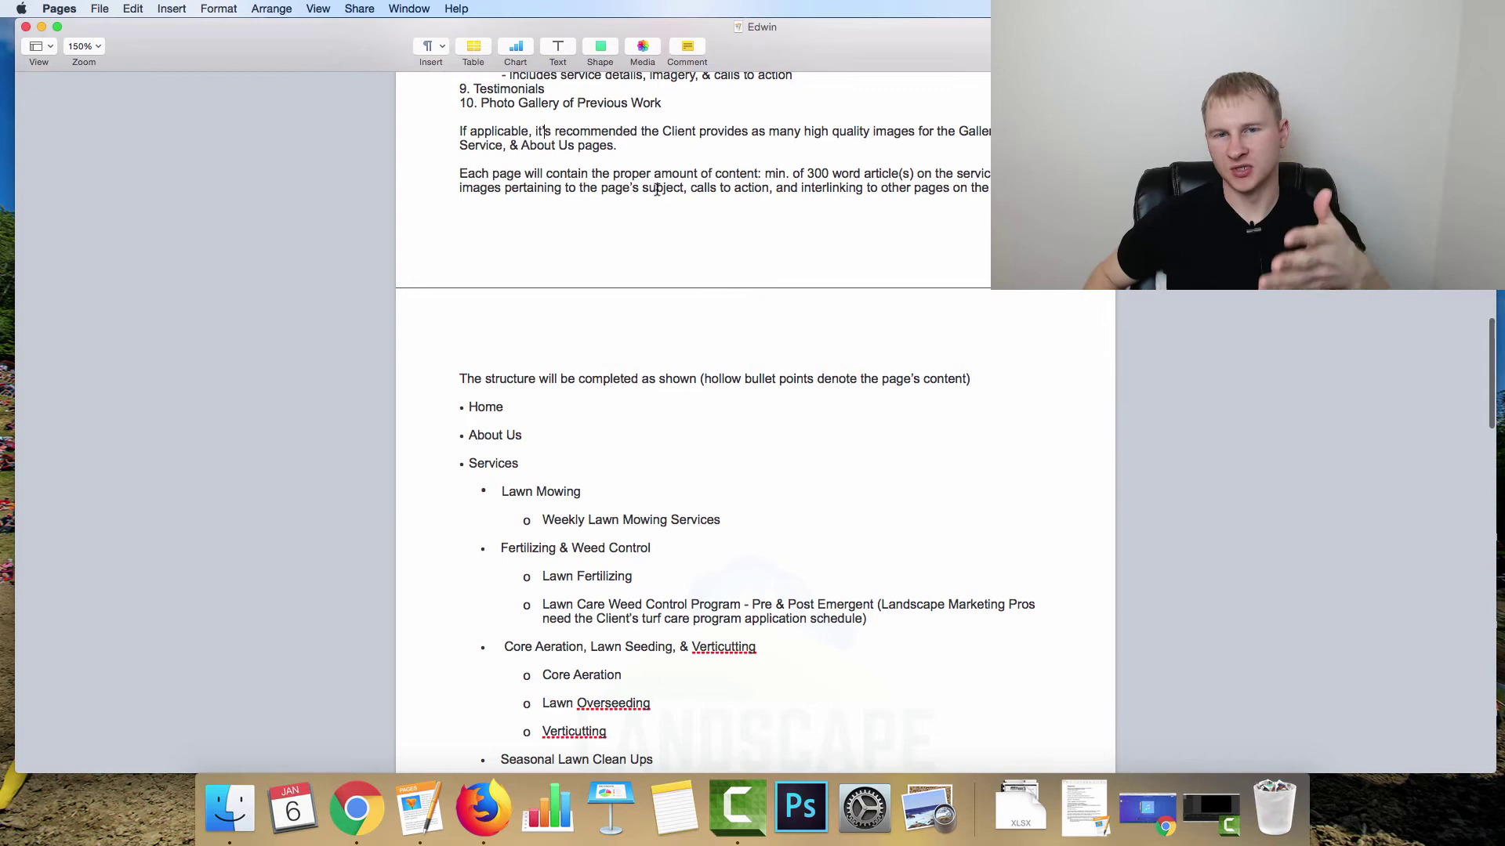
scroll(662, 188, "down", 1)
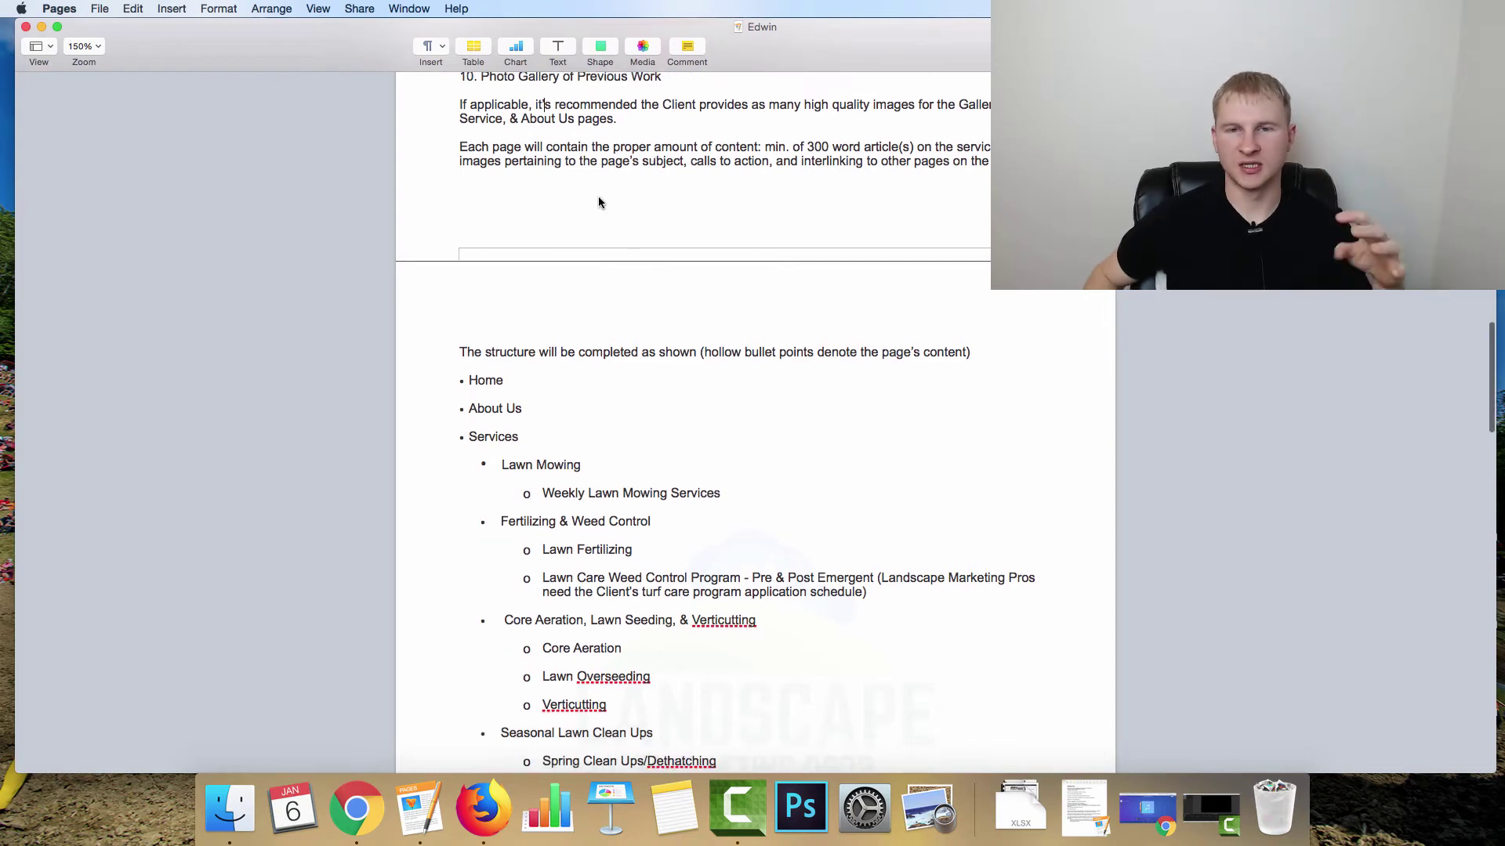
scroll(598, 197, "down", 3)
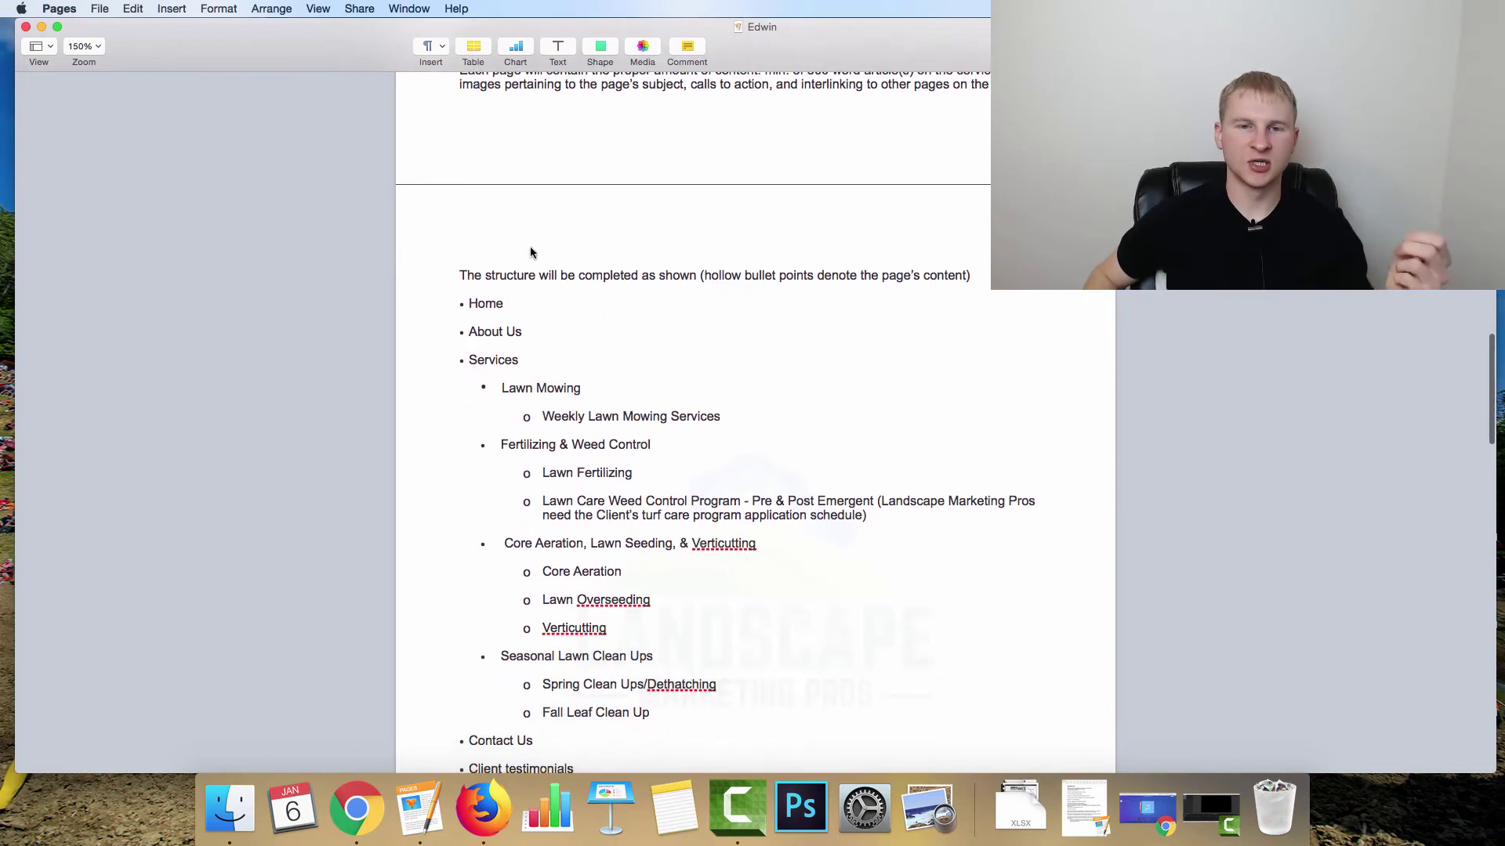
scroll(530, 252, "down", 3)
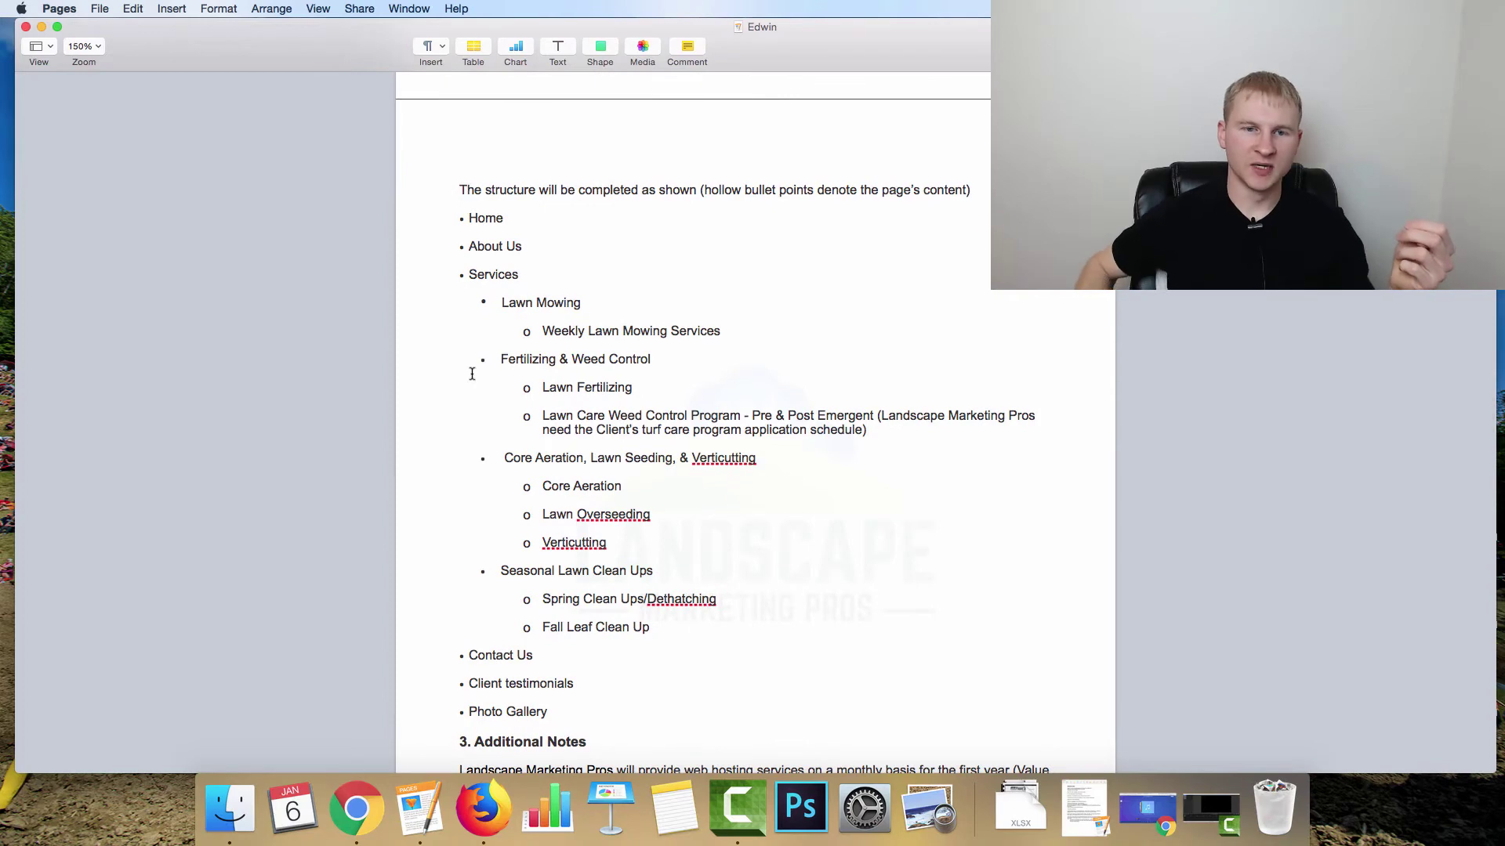
scroll(471, 374, "down", 2)
scroll(474, 282, "down", 1)
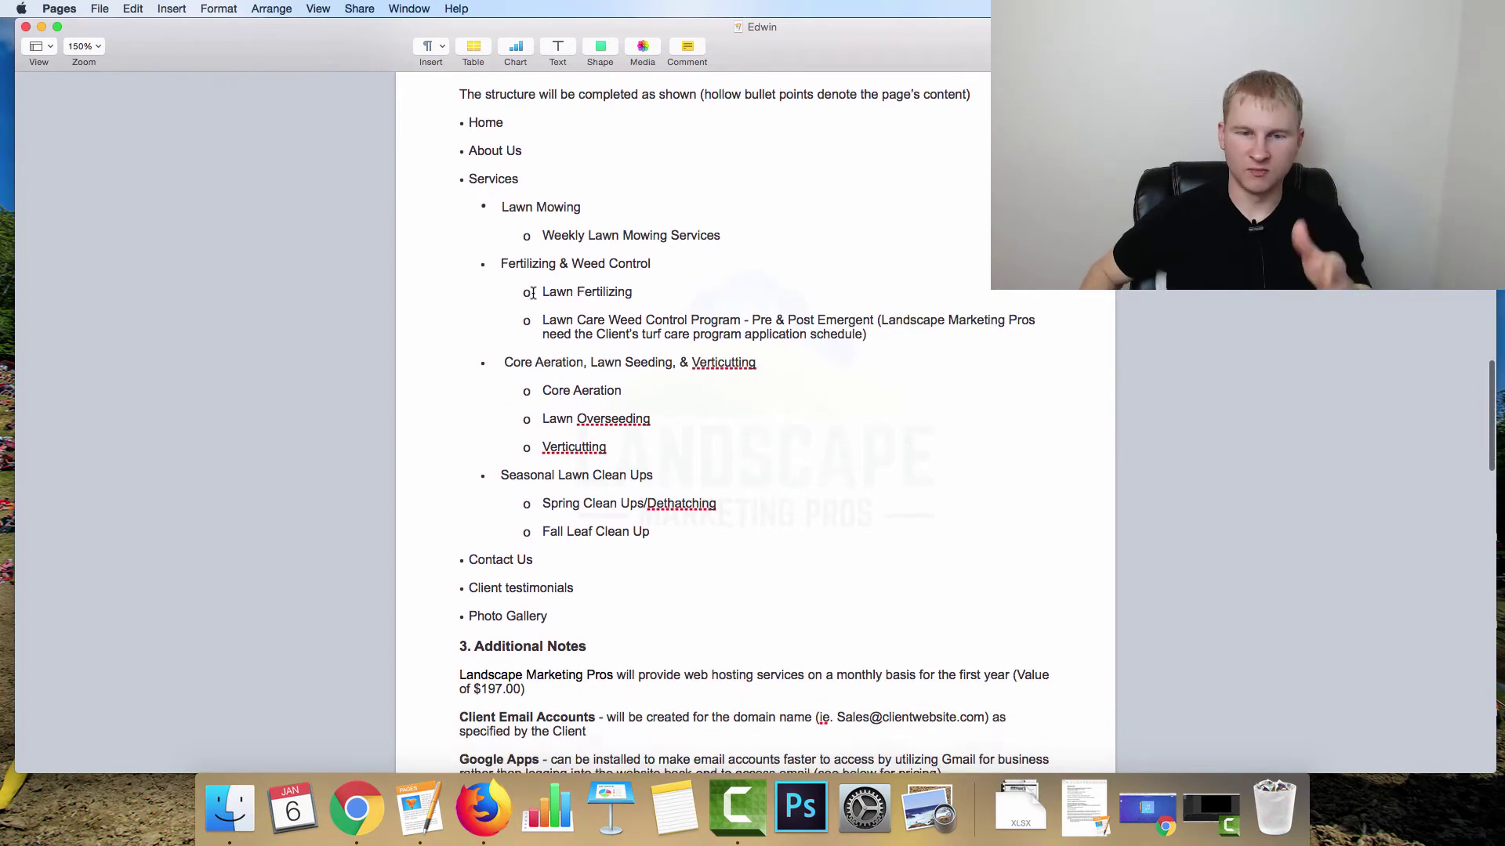
scroll(517, 301, "down", 2)
scroll(539, 308, "down", 4)
scroll(539, 308, "down", 2)
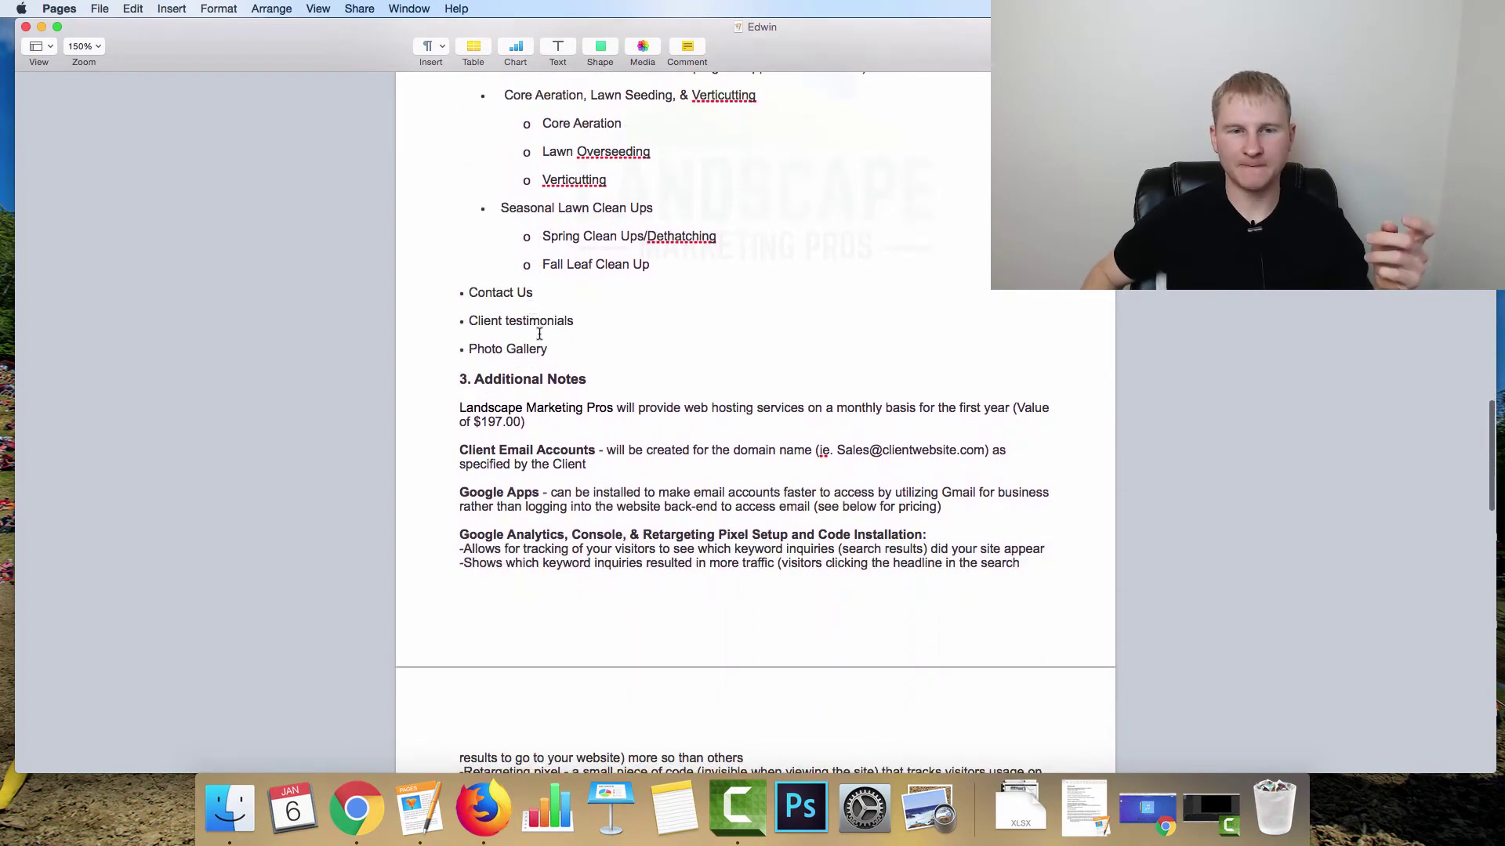
scroll(539, 335, "down", 3)
Step: Highlight the Additional Notes heading and the Client Email Accounts paragraph, then deselect them
left_click_drag(476, 235, 556, 246)
left_click(538, 256)
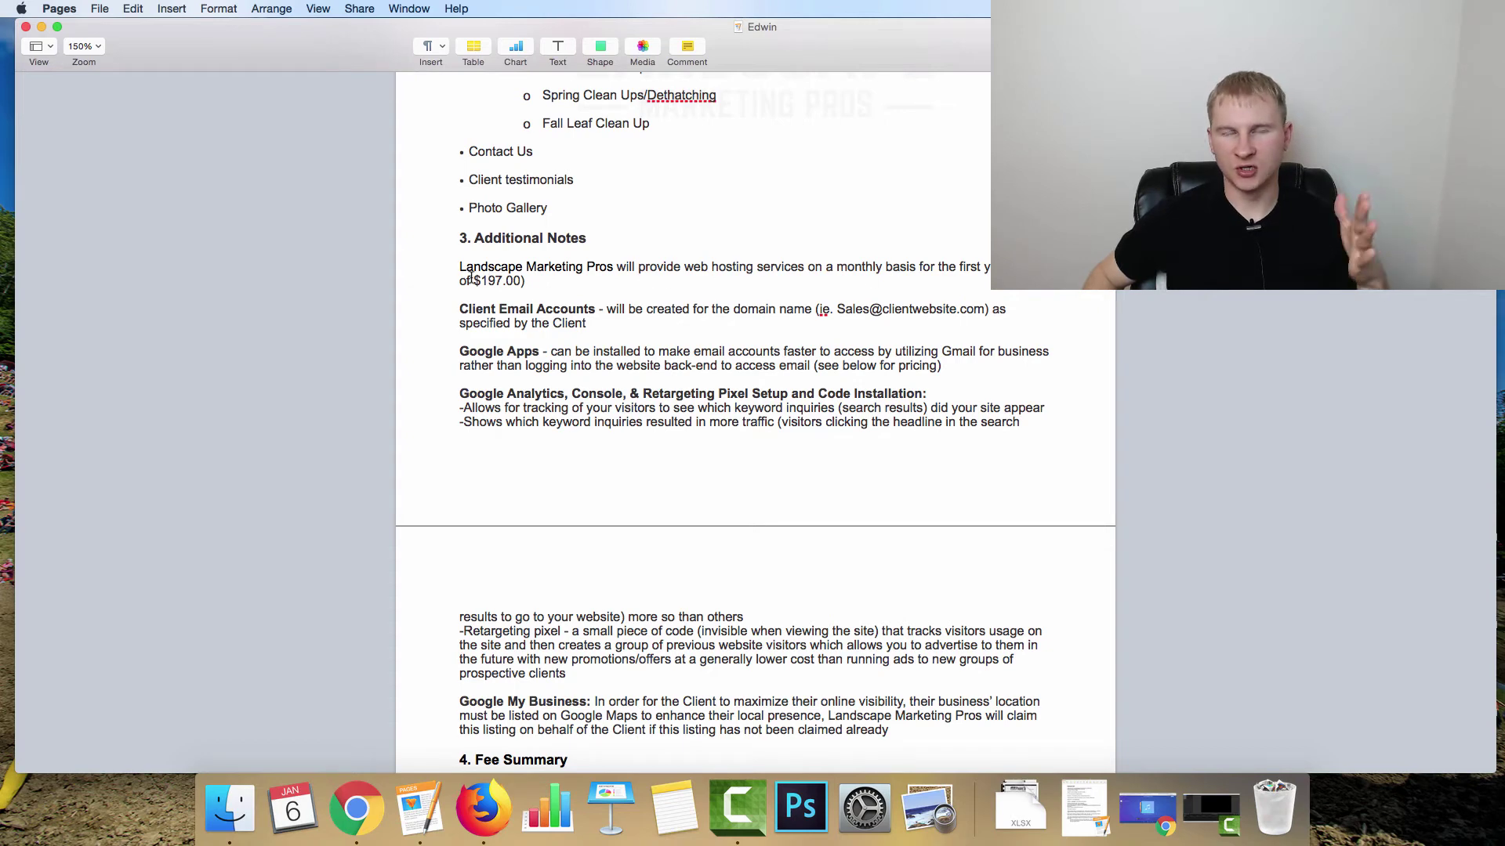
scroll(603, 266, "down", 1)
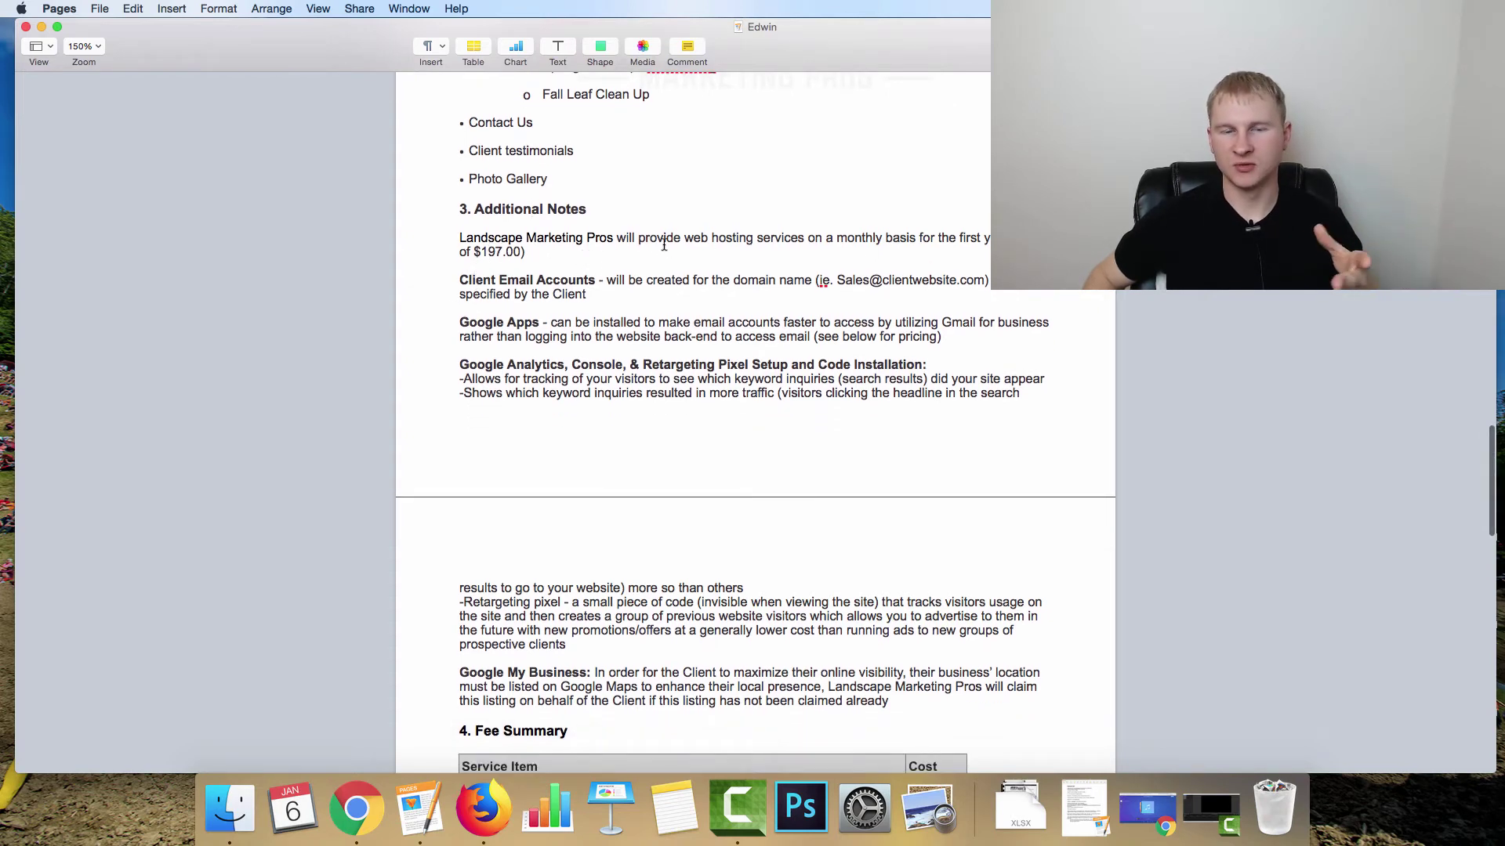
left_click_drag(500, 280, 595, 282)
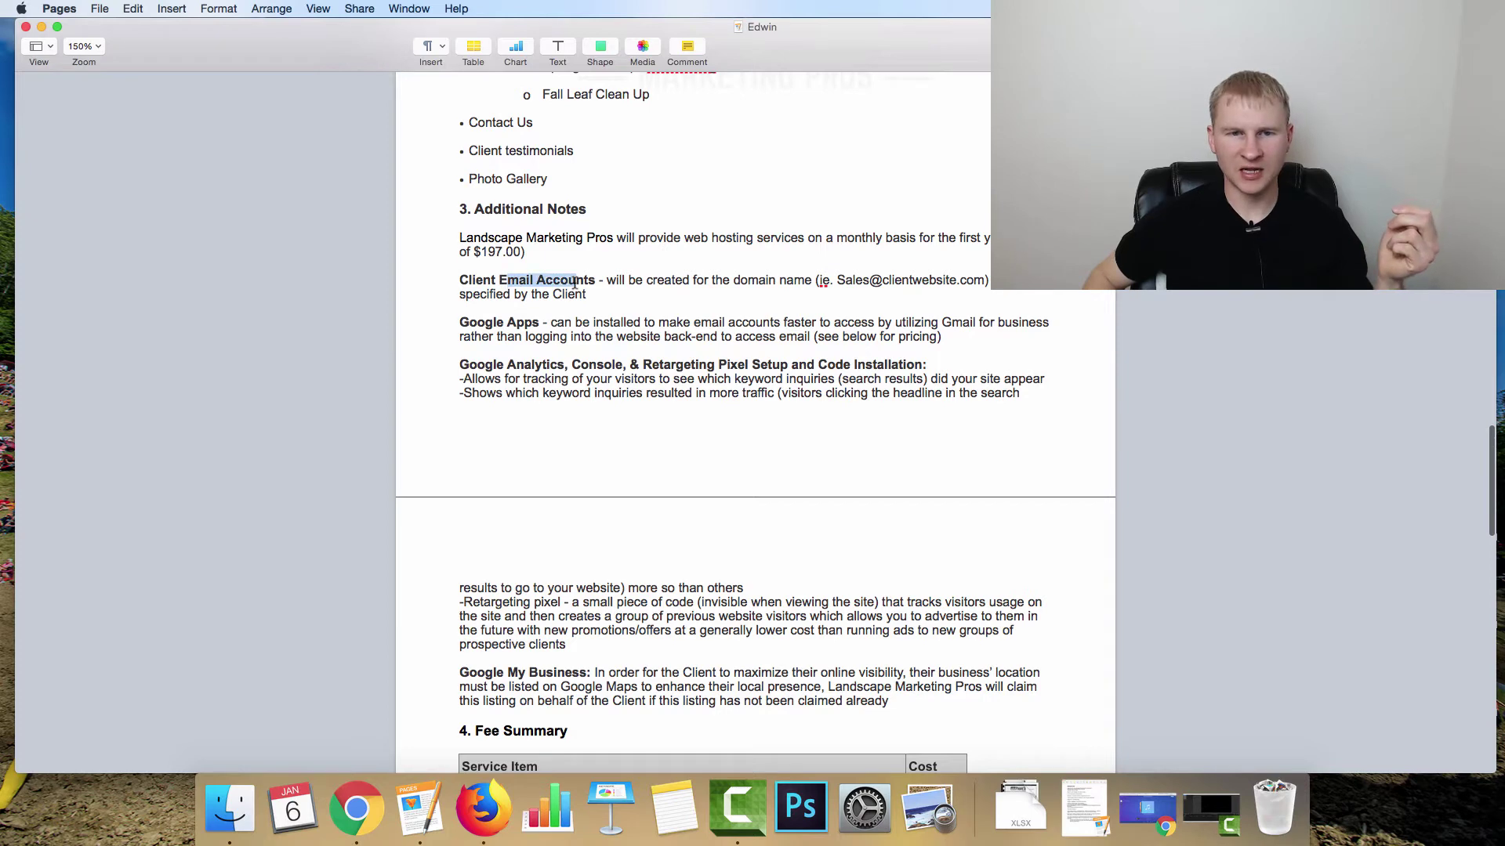
left_click(610, 287)
triple_click(716, 289)
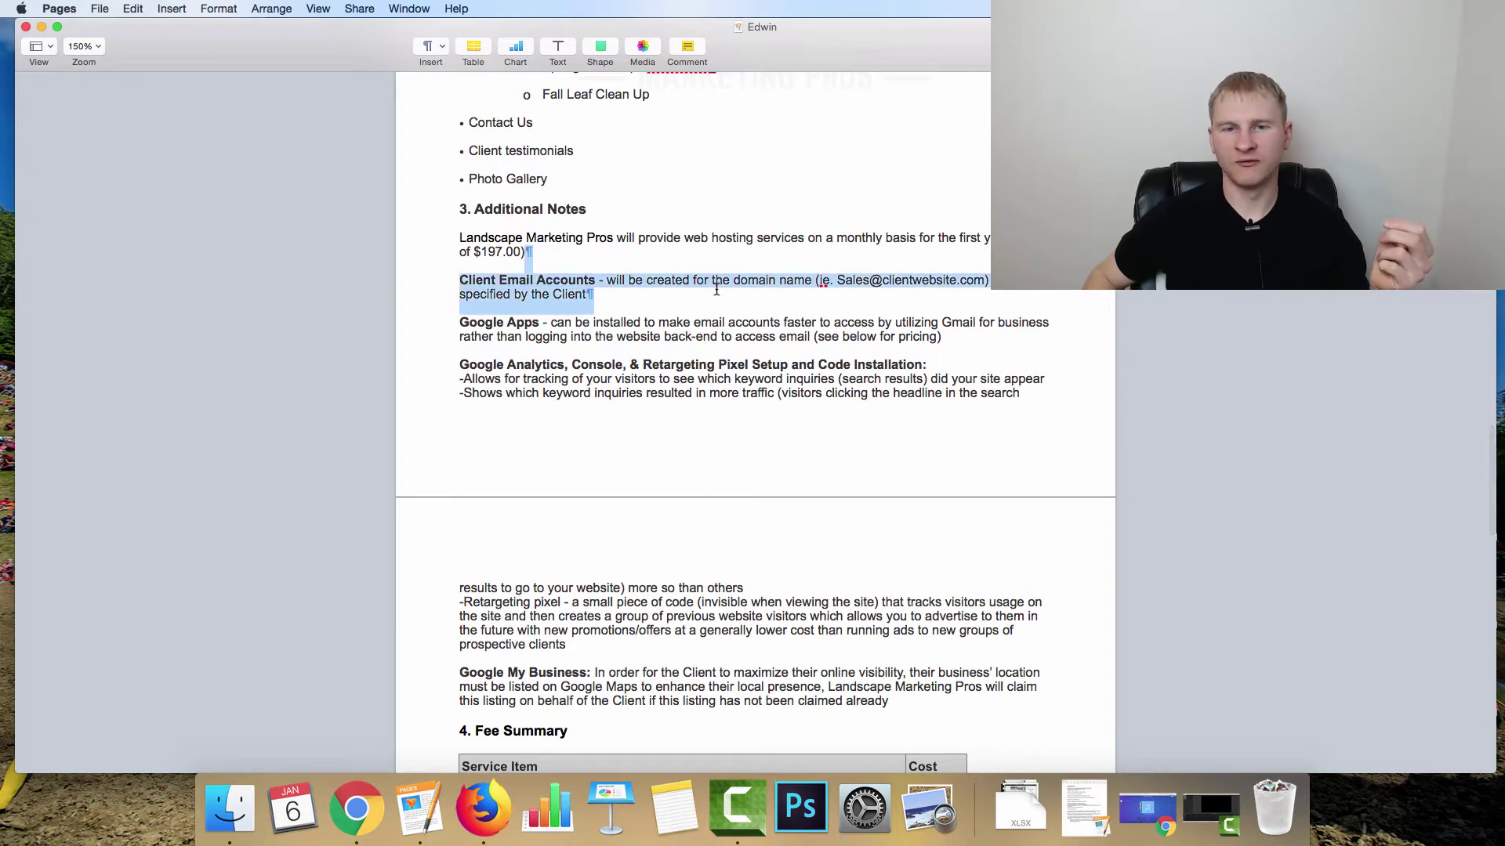
left_click(590, 282)
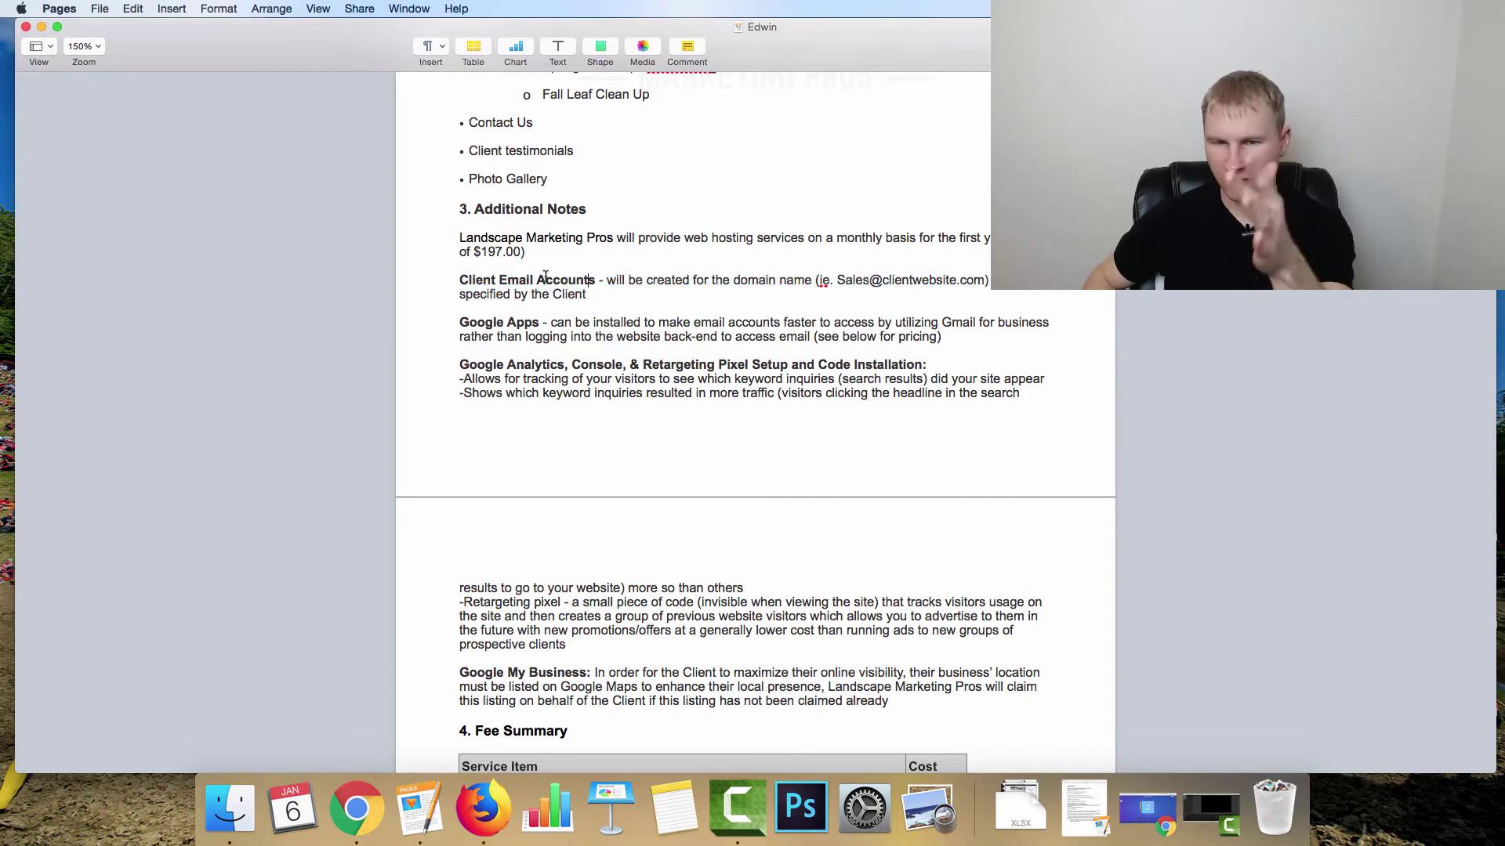
Step: Scroll down to the Fee Summary table with core website costs and recommended add-ons
scroll(537, 267, "down", 2)
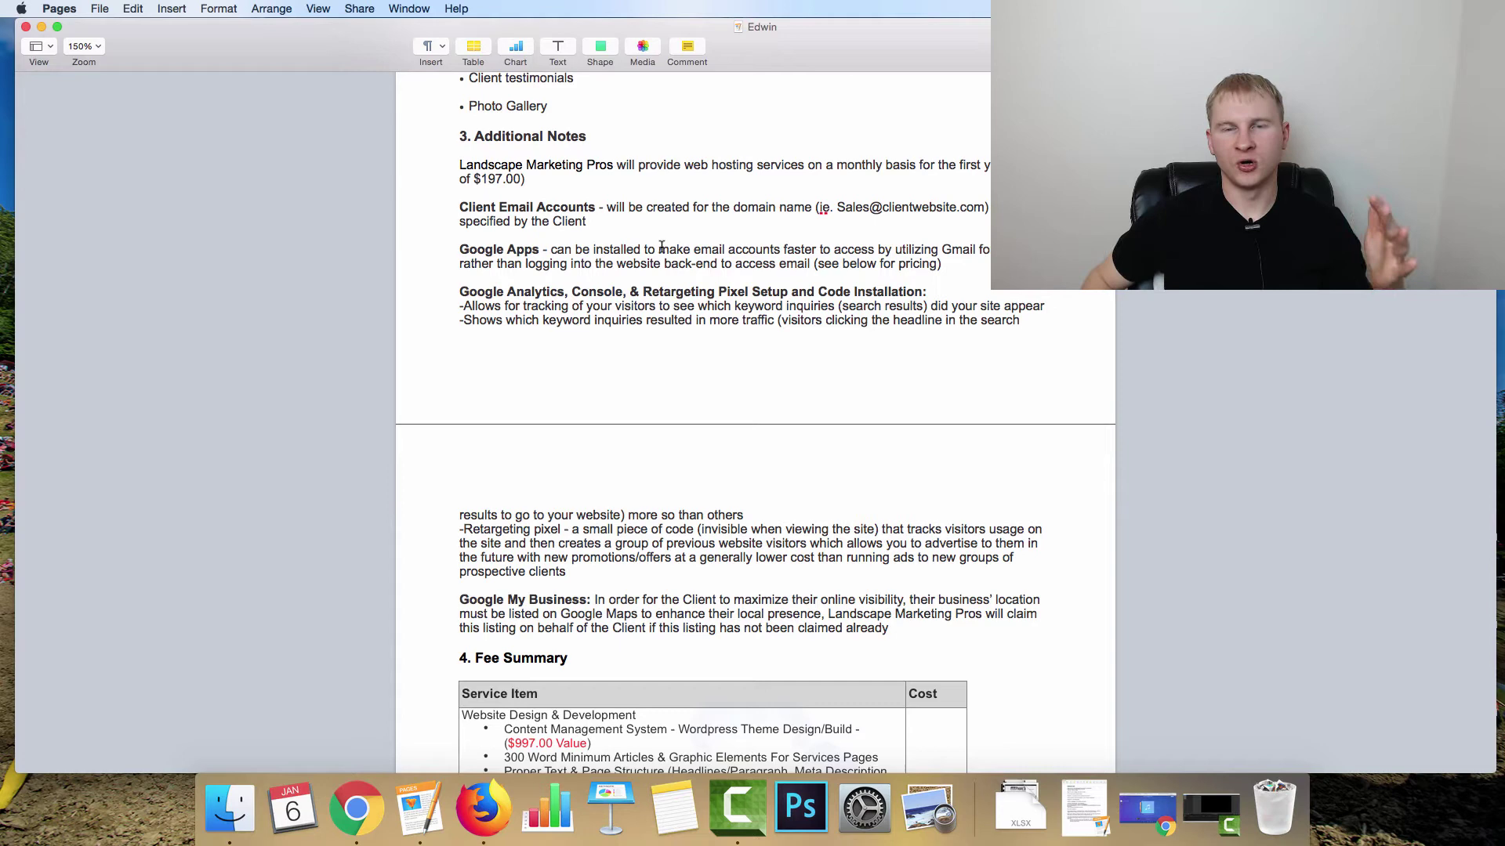
scroll(666, 249, "down", 2)
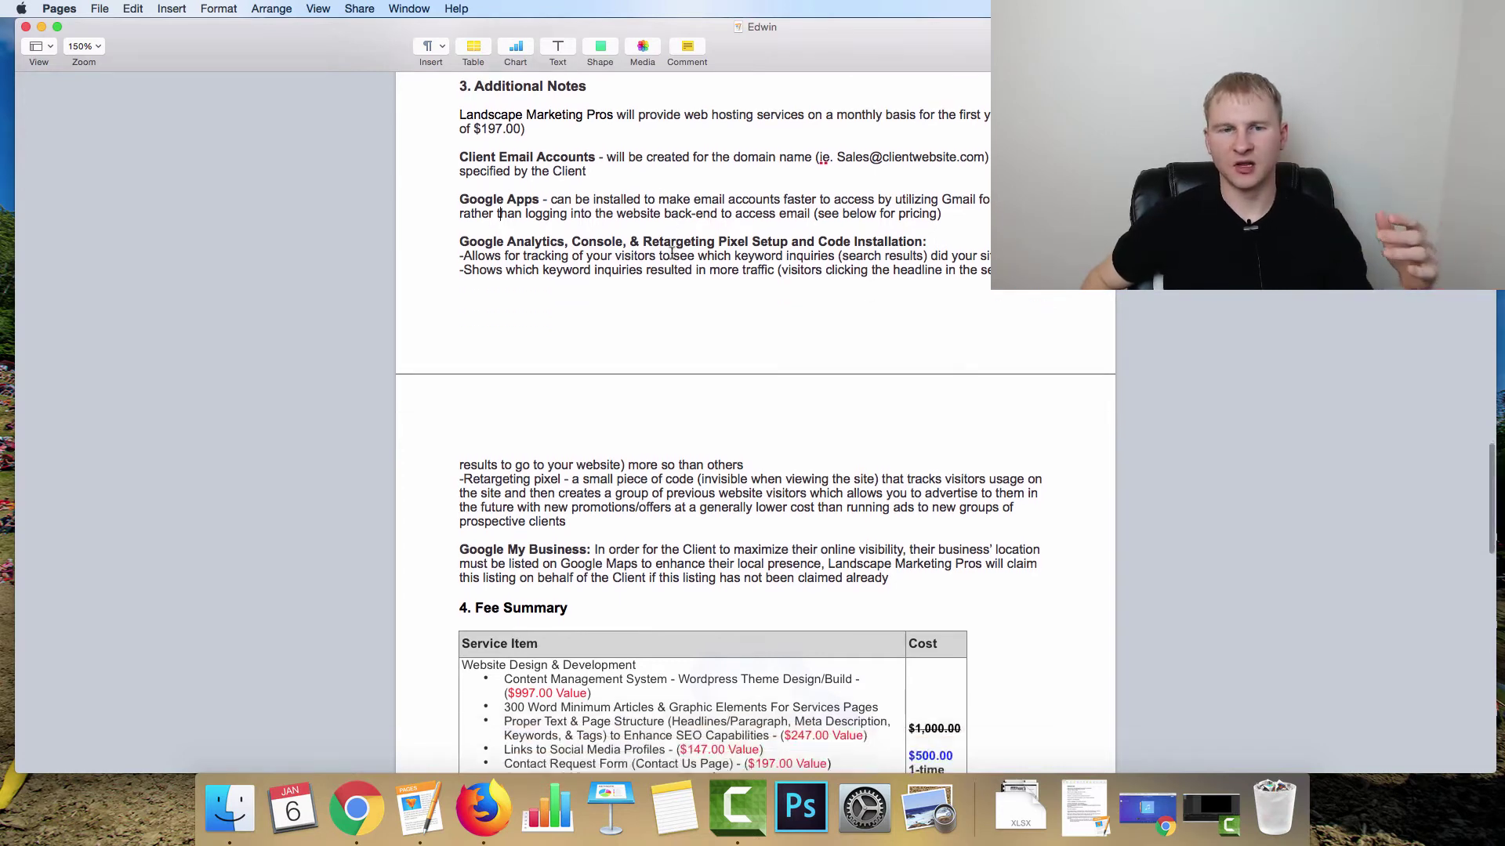
scroll(671, 250, "down", 2)
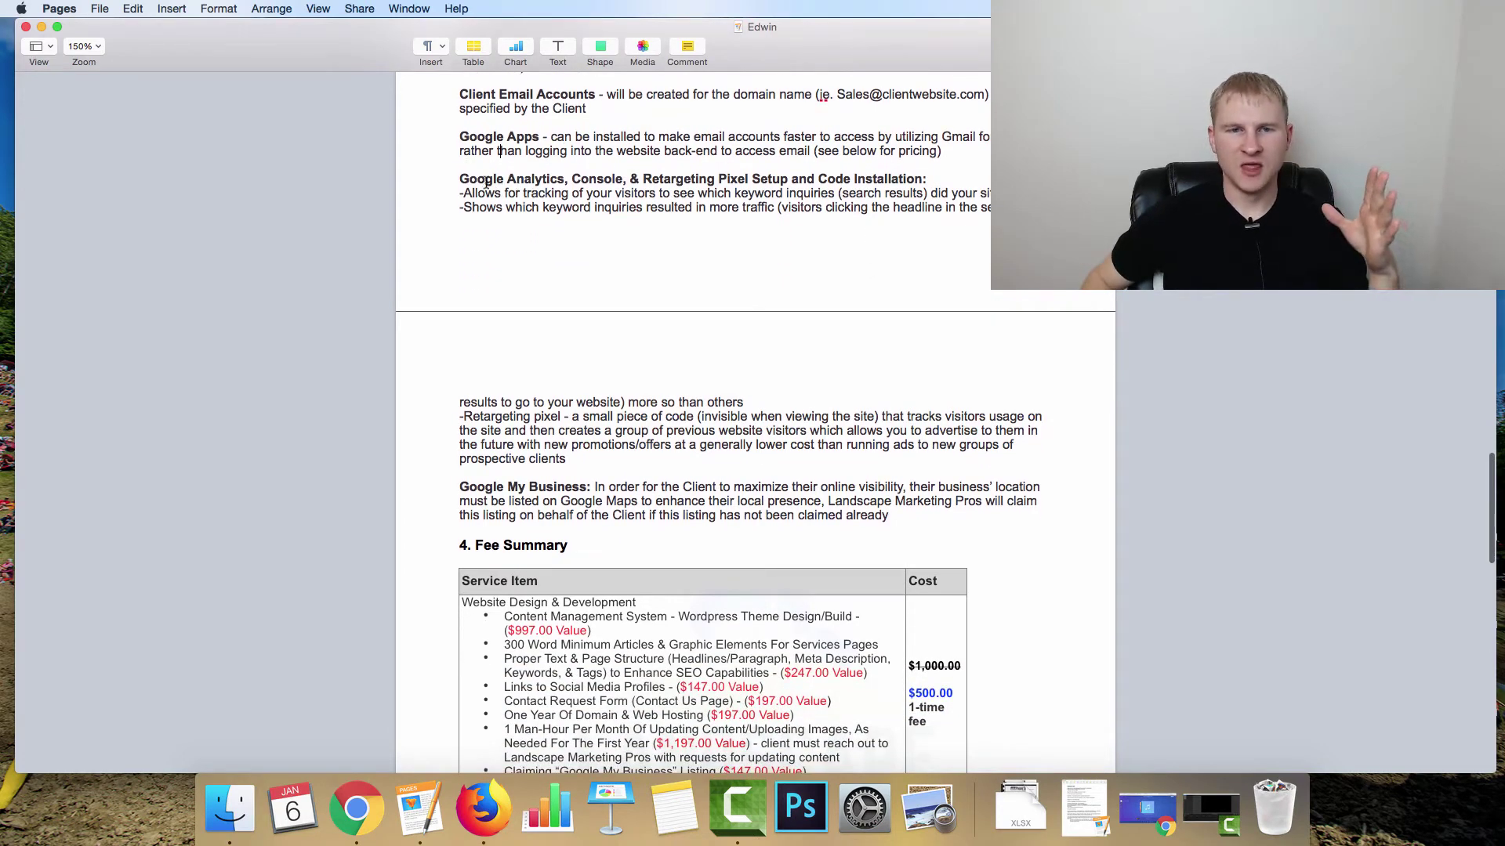
scroll(509, 228, "down", 8)
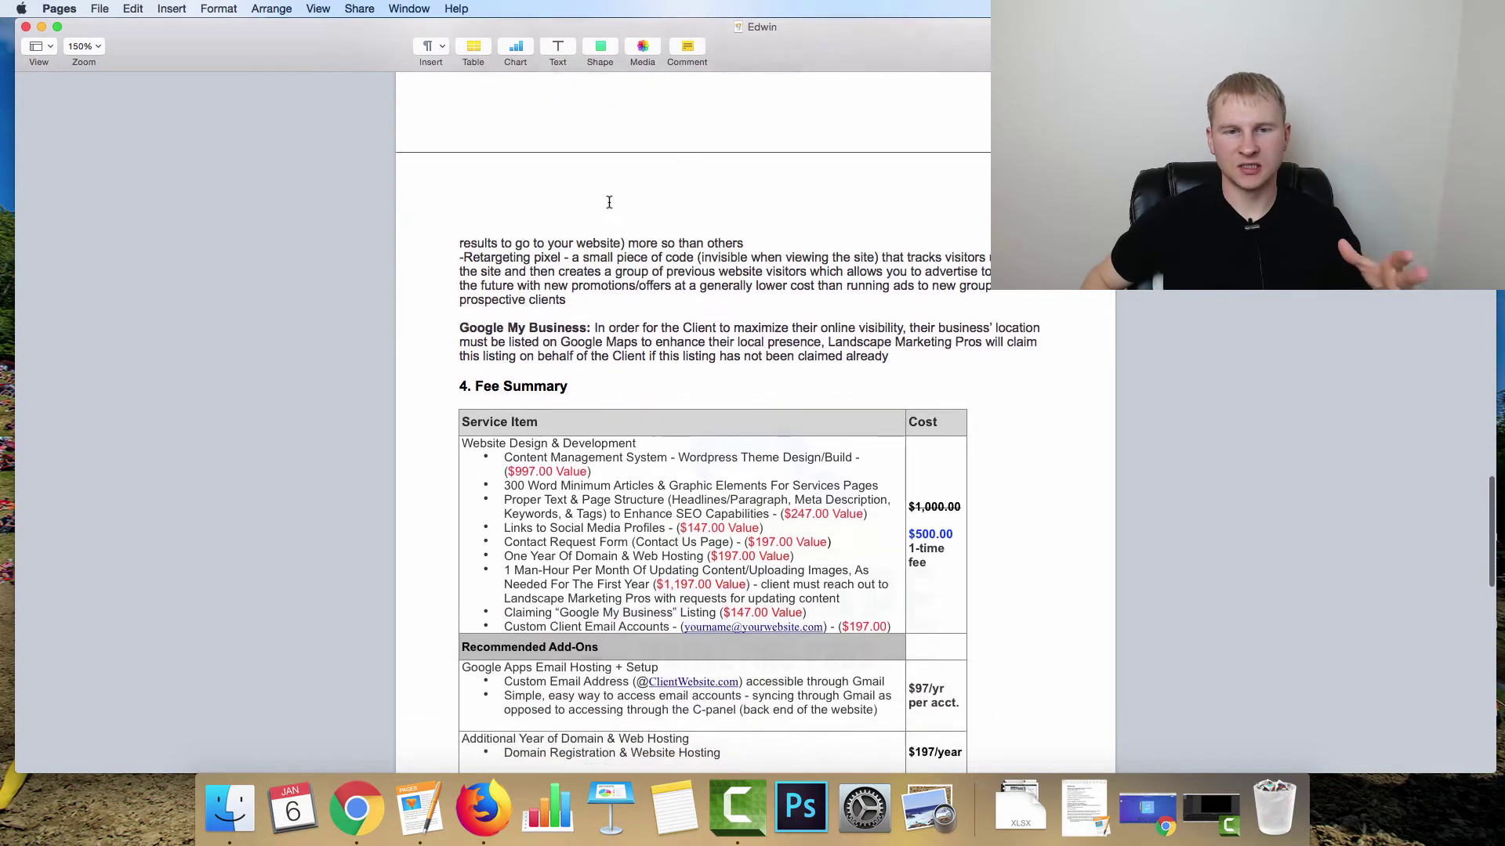
scroll(536, 267, "down", 2)
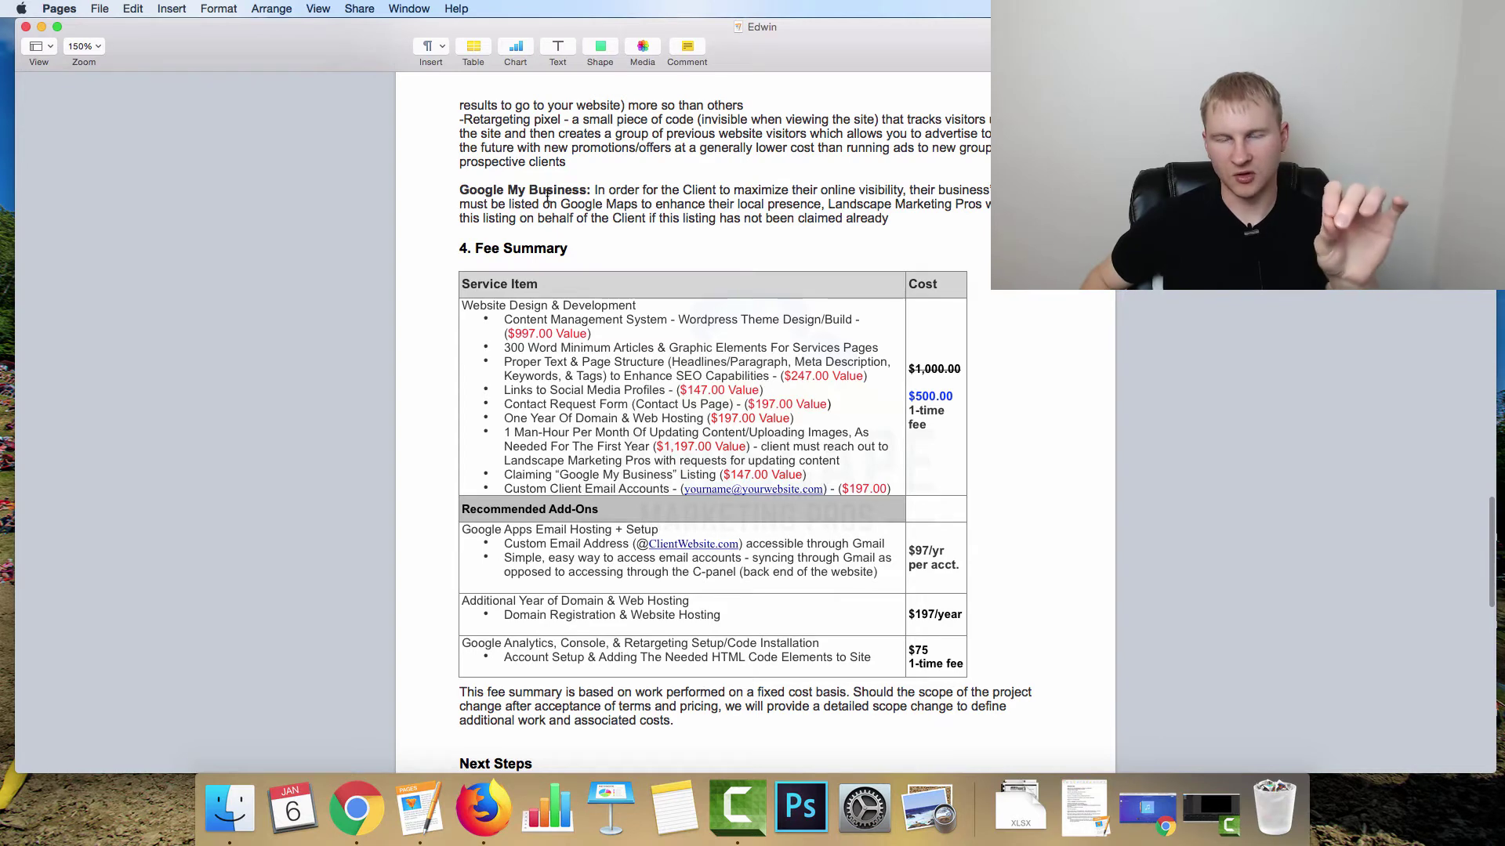
scroll(544, 197, "down", 3)
scroll(542, 197, "down", 1)
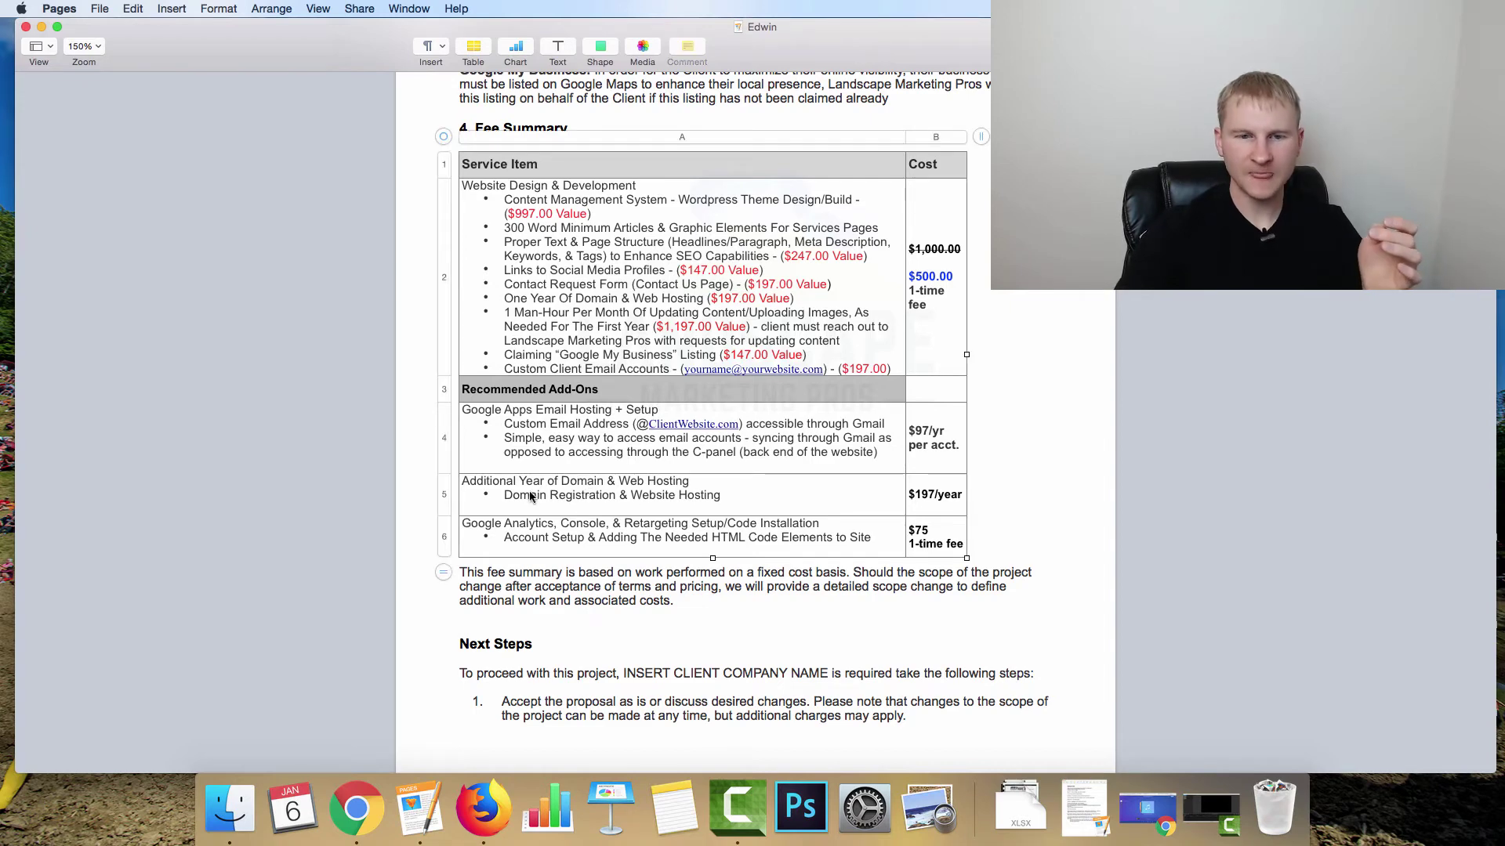
scroll(682, 462, "down", 3)
scroll(653, 442, "down", 3)
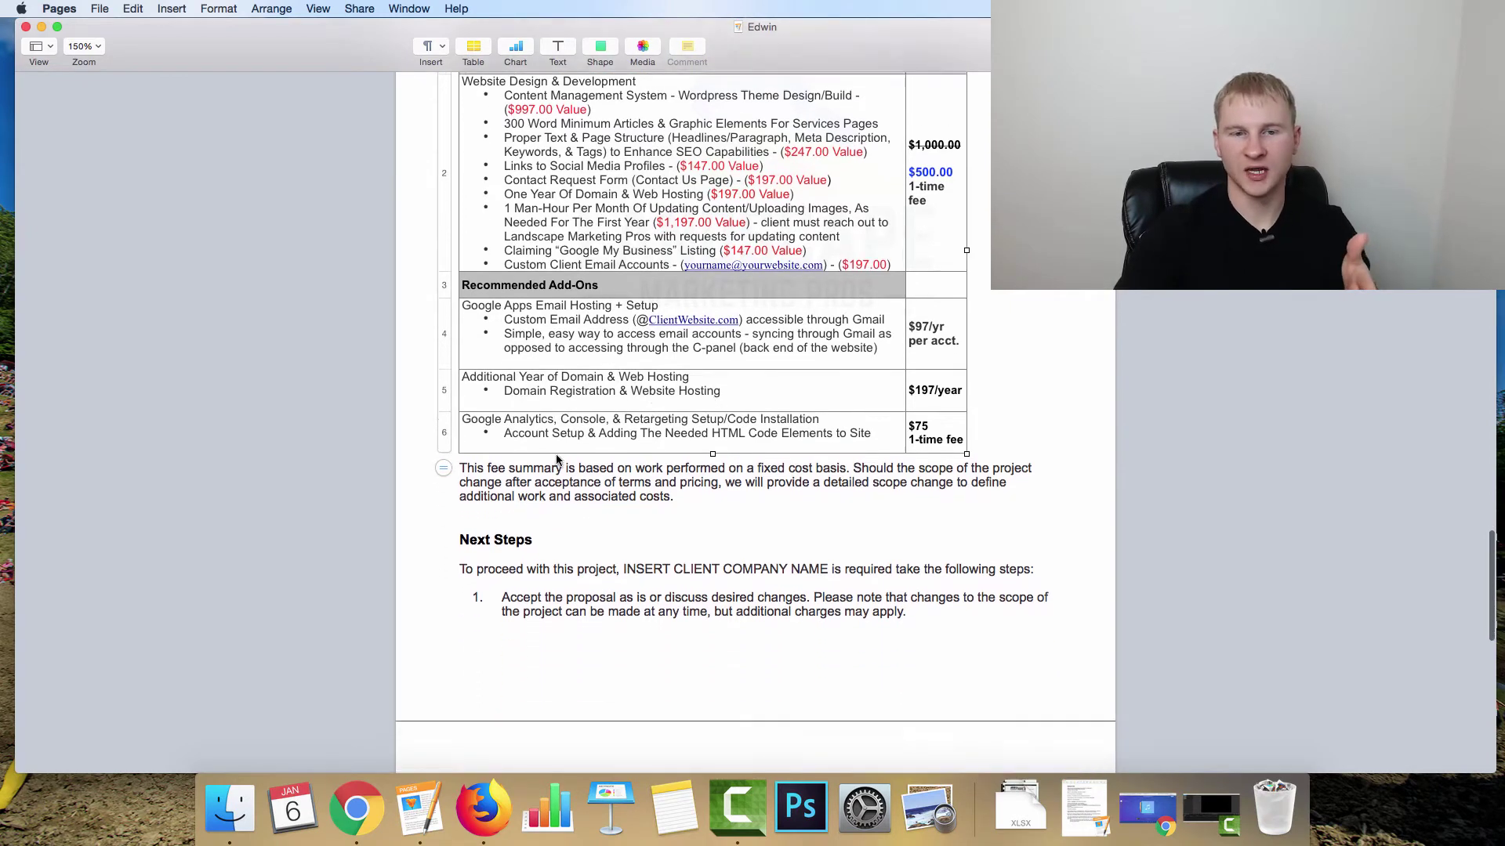
Step: Replace the $75 Google Analytics setup fee in row 6 with 97 and leave the table
left_click(917, 424)
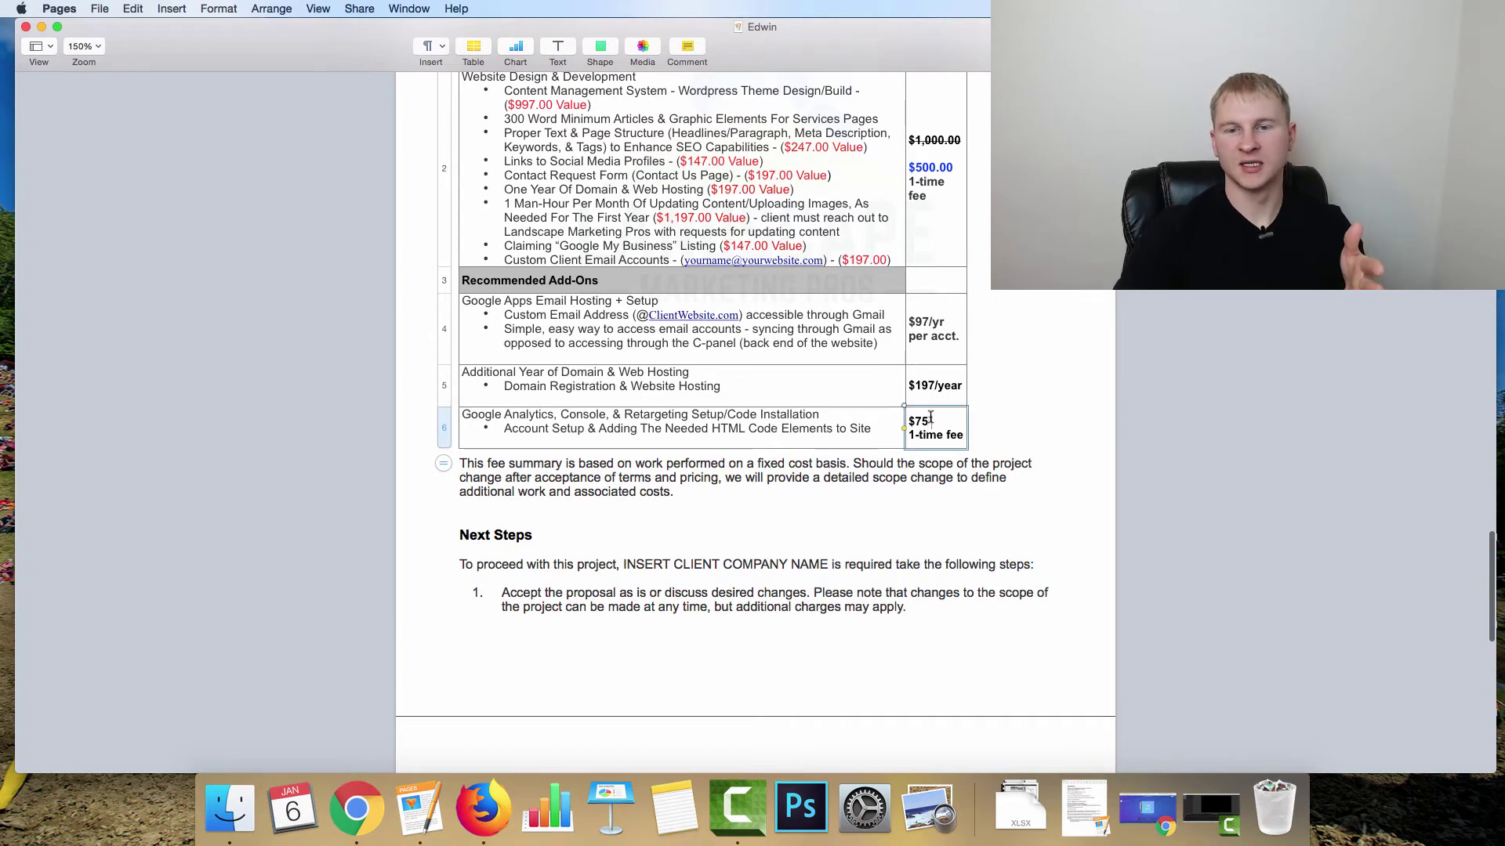
scroll(912, 424, "up", 1)
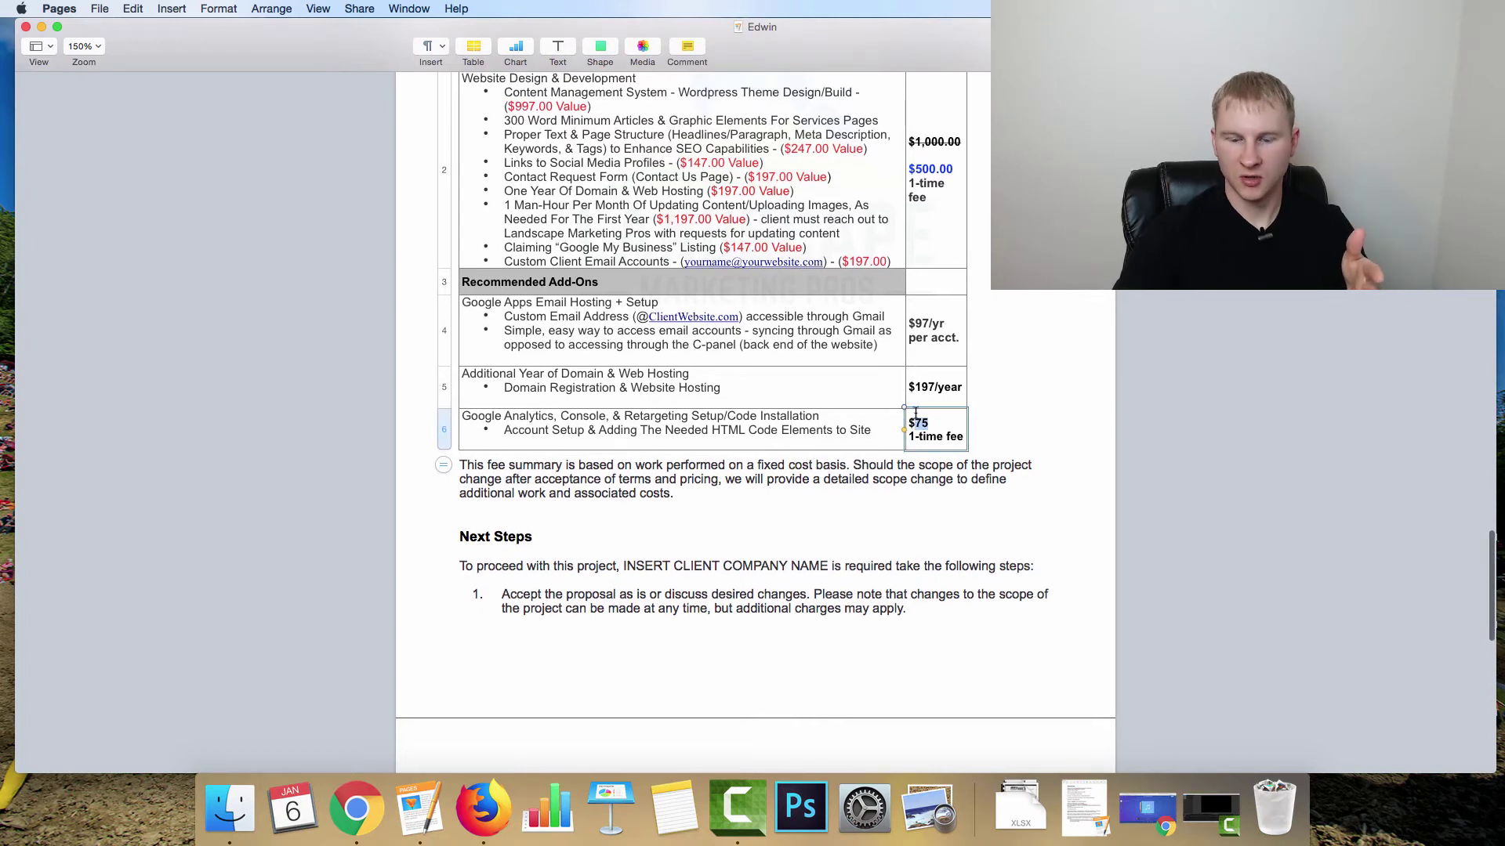
type("97")
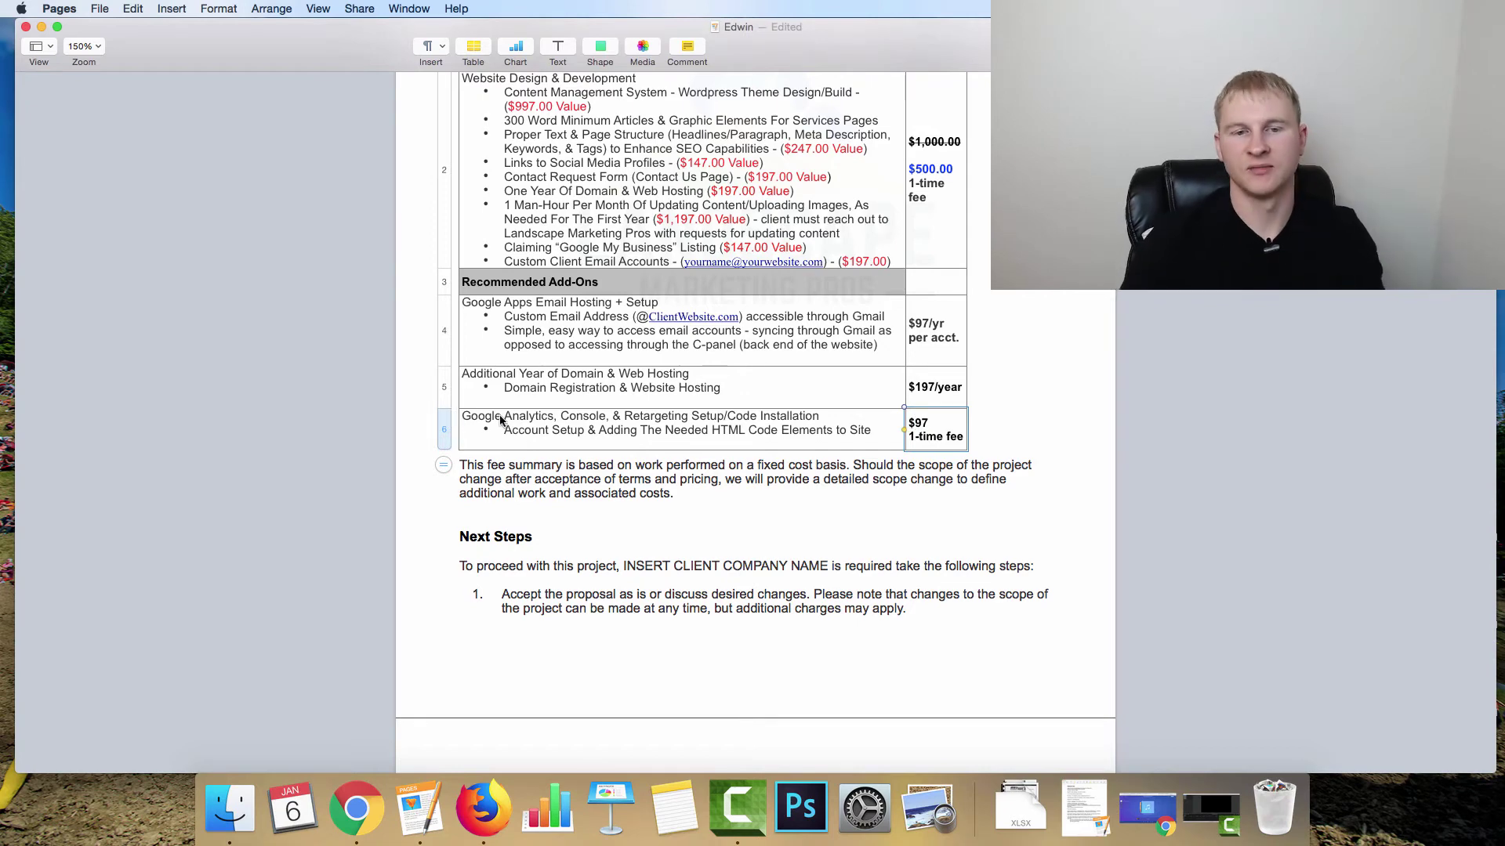
left_click(617, 479)
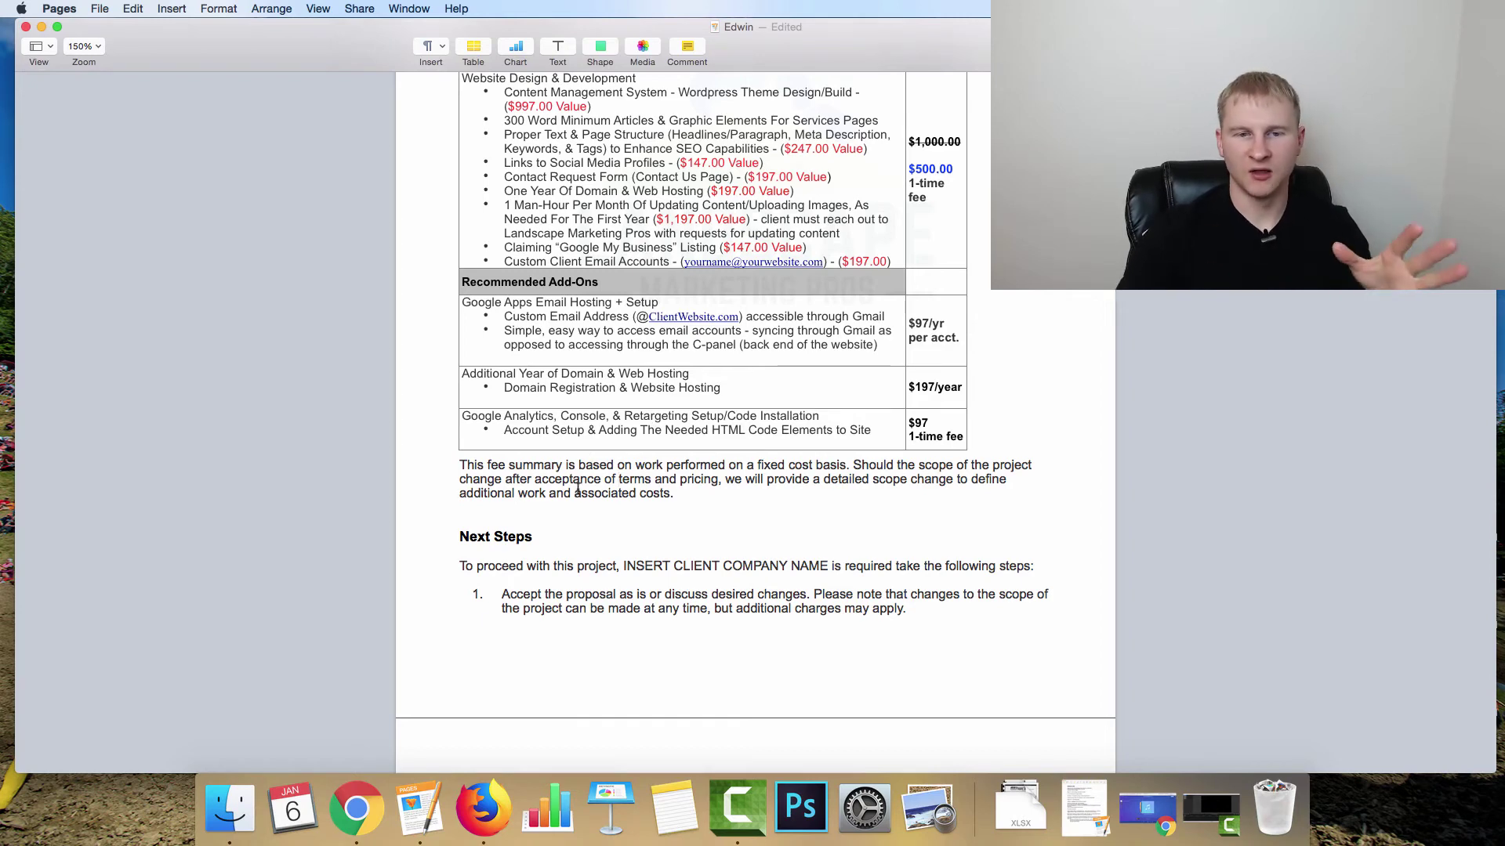
scroll(577, 488, "down", 5)
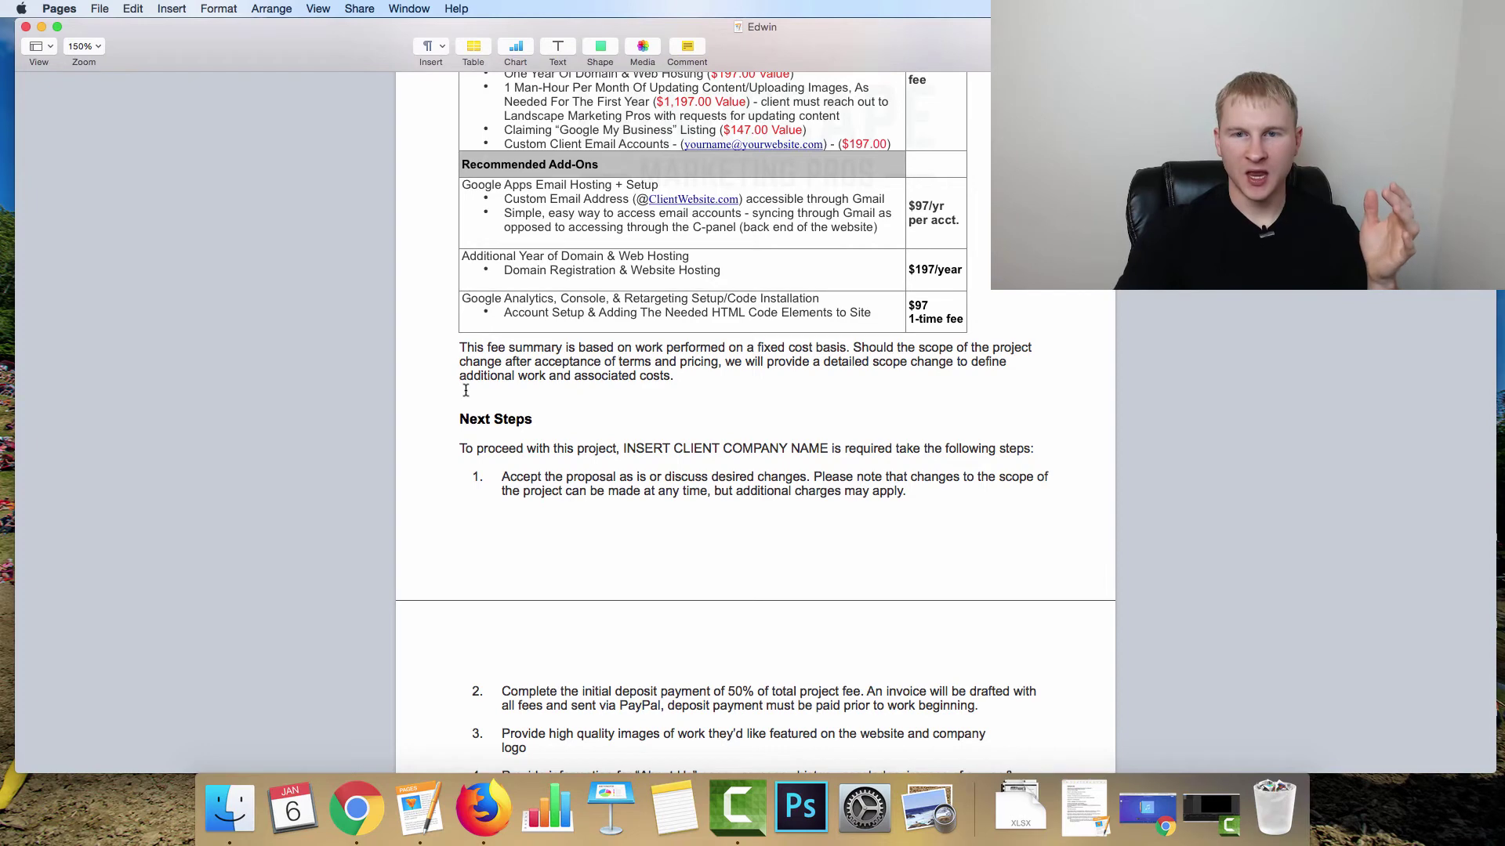
scroll(376, 395, "up", 5)
scroll(376, 395, "down", 5)
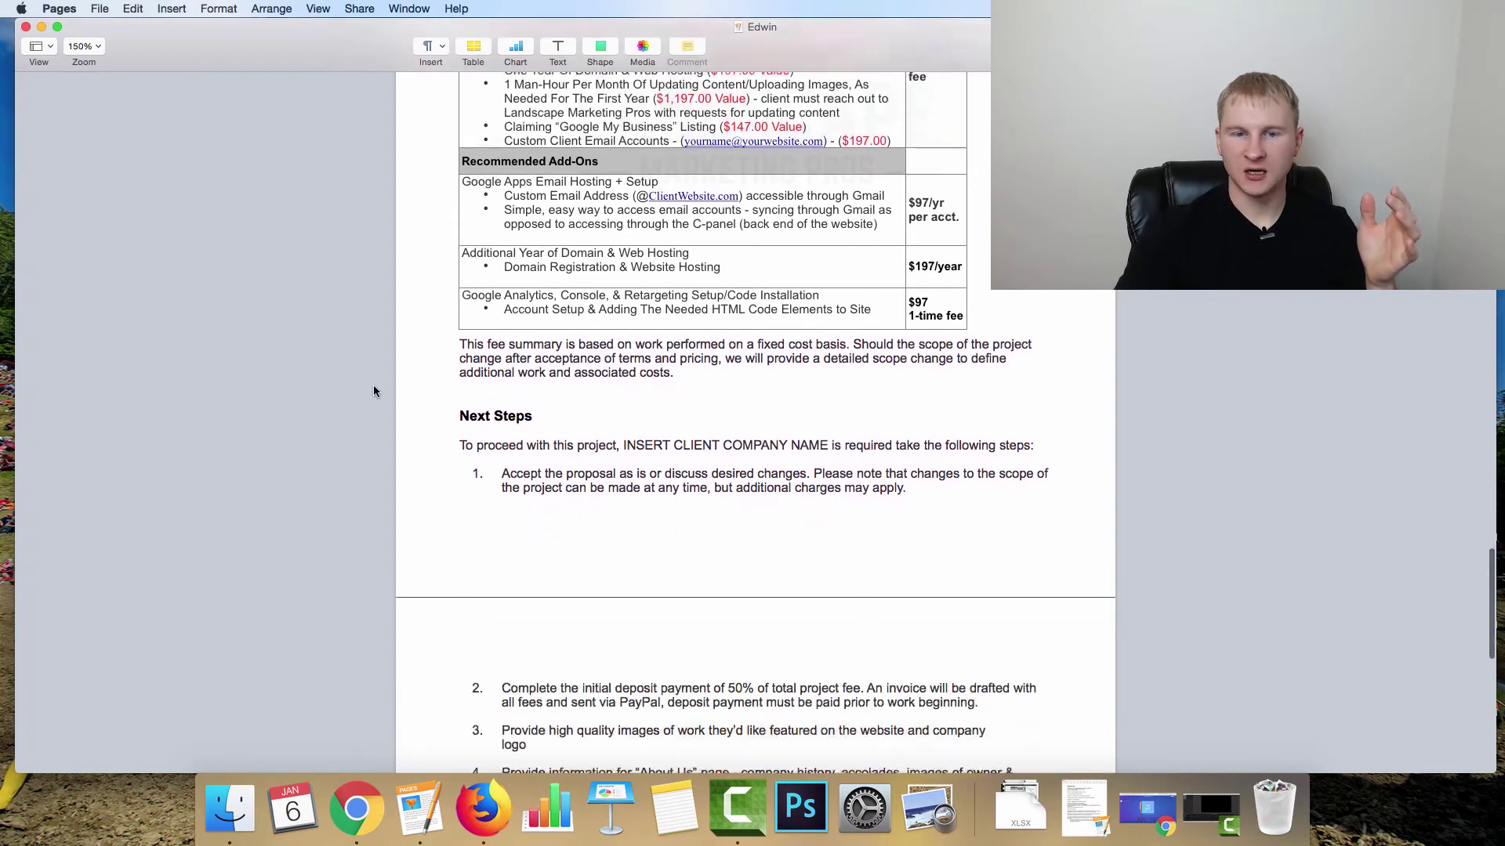
scroll(654, 333, "down", 3)
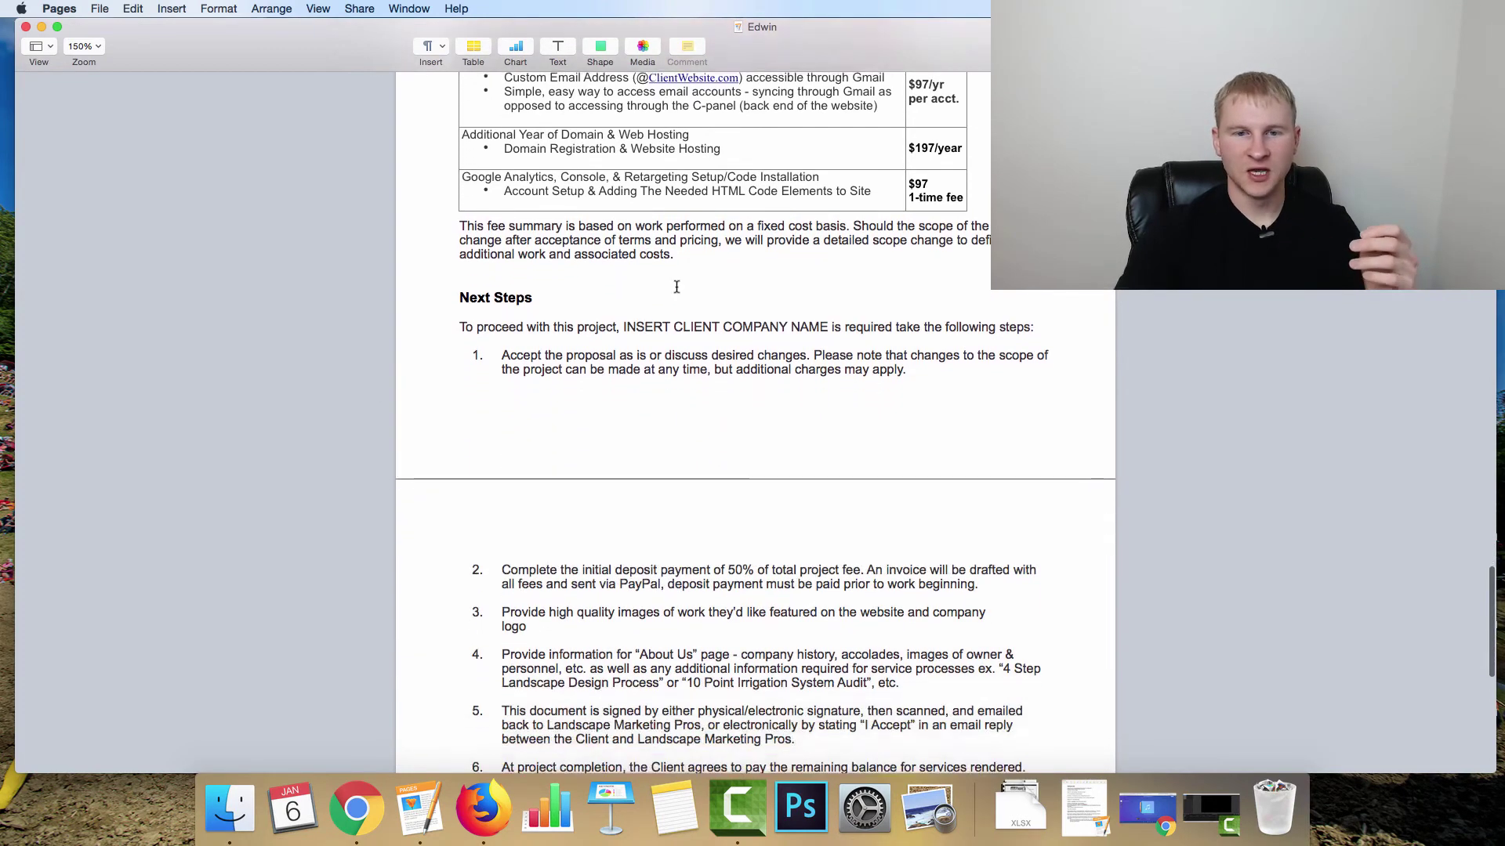
left_click_drag(440, 288, 548, 288)
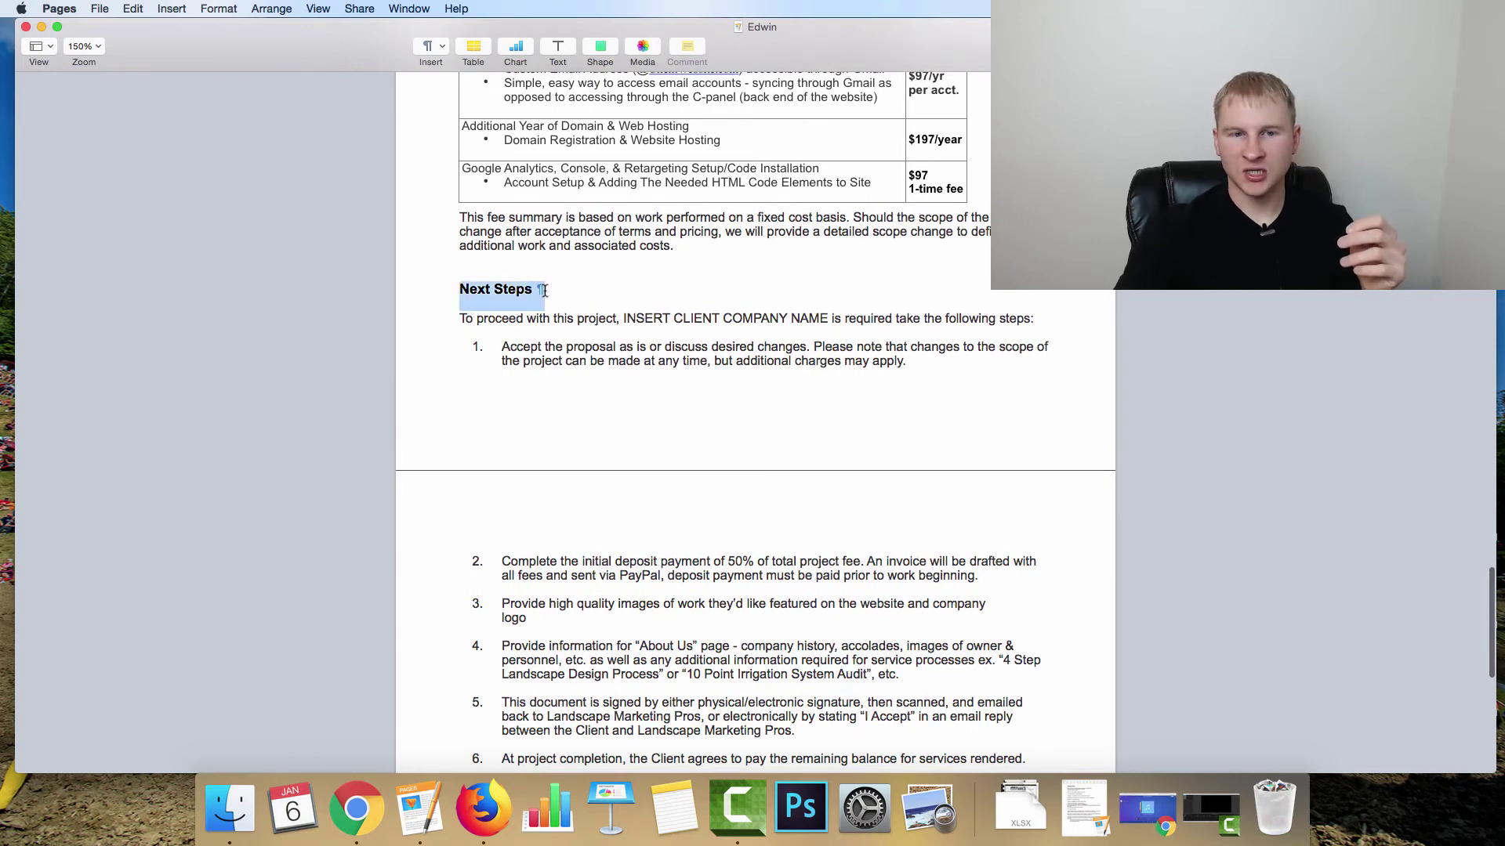
left_click(533, 327)
scroll(533, 329, "up", 1)
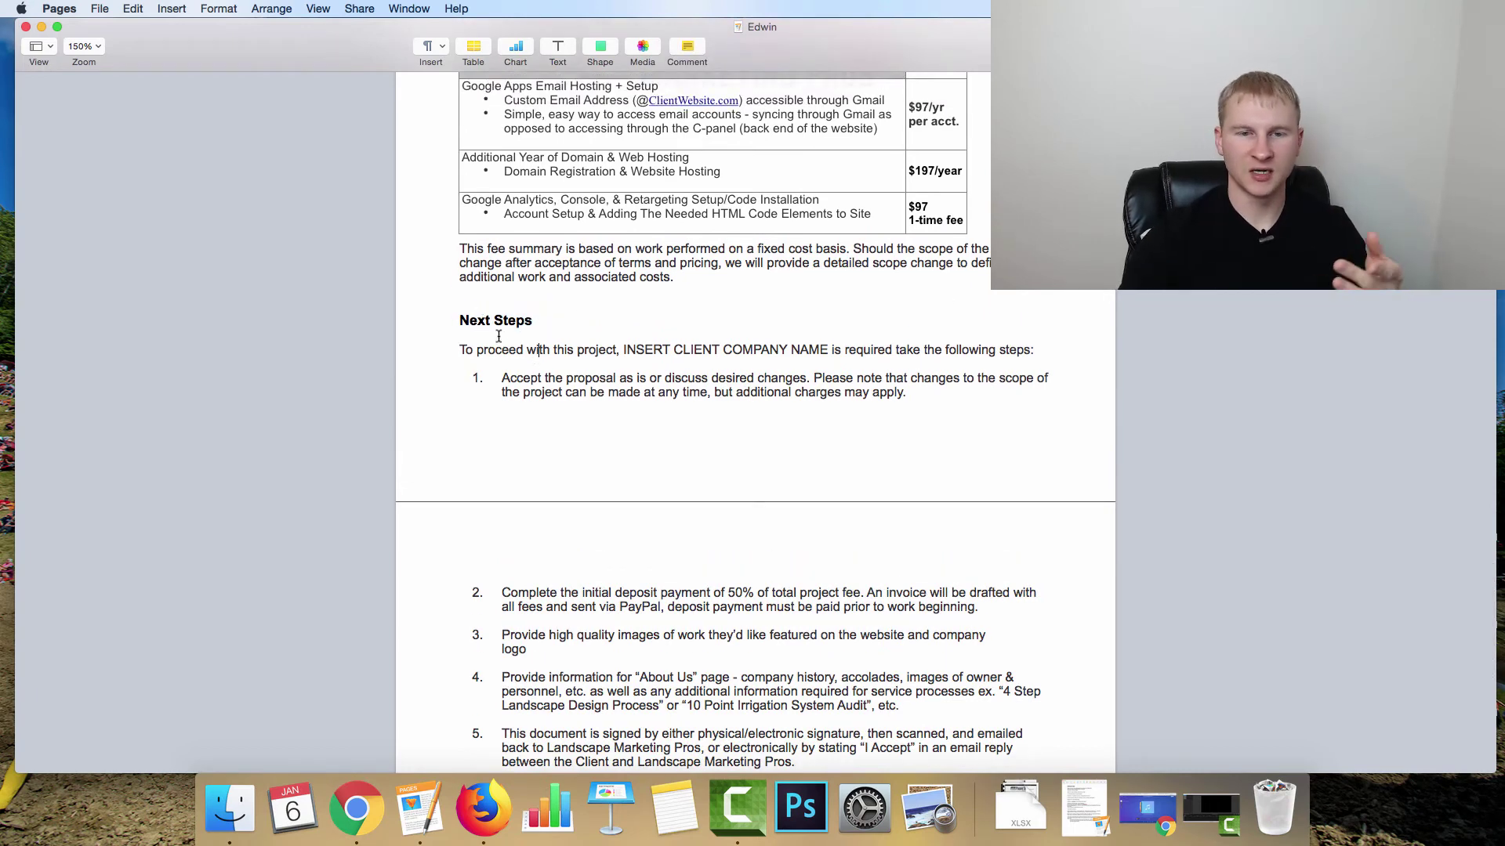
scroll(537, 289, "up", 5)
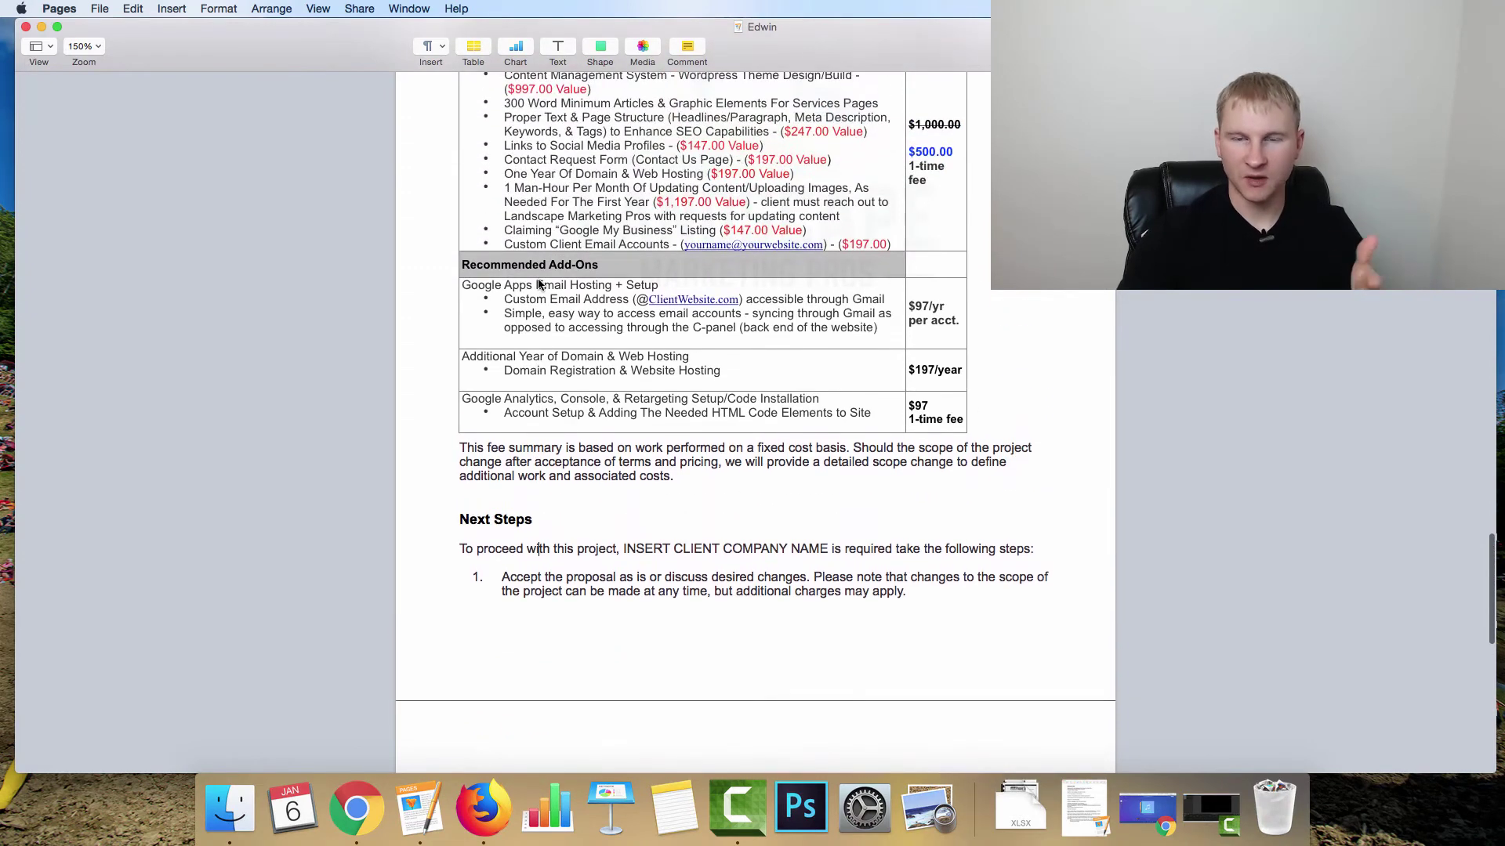
scroll(553, 343, "down", 5)
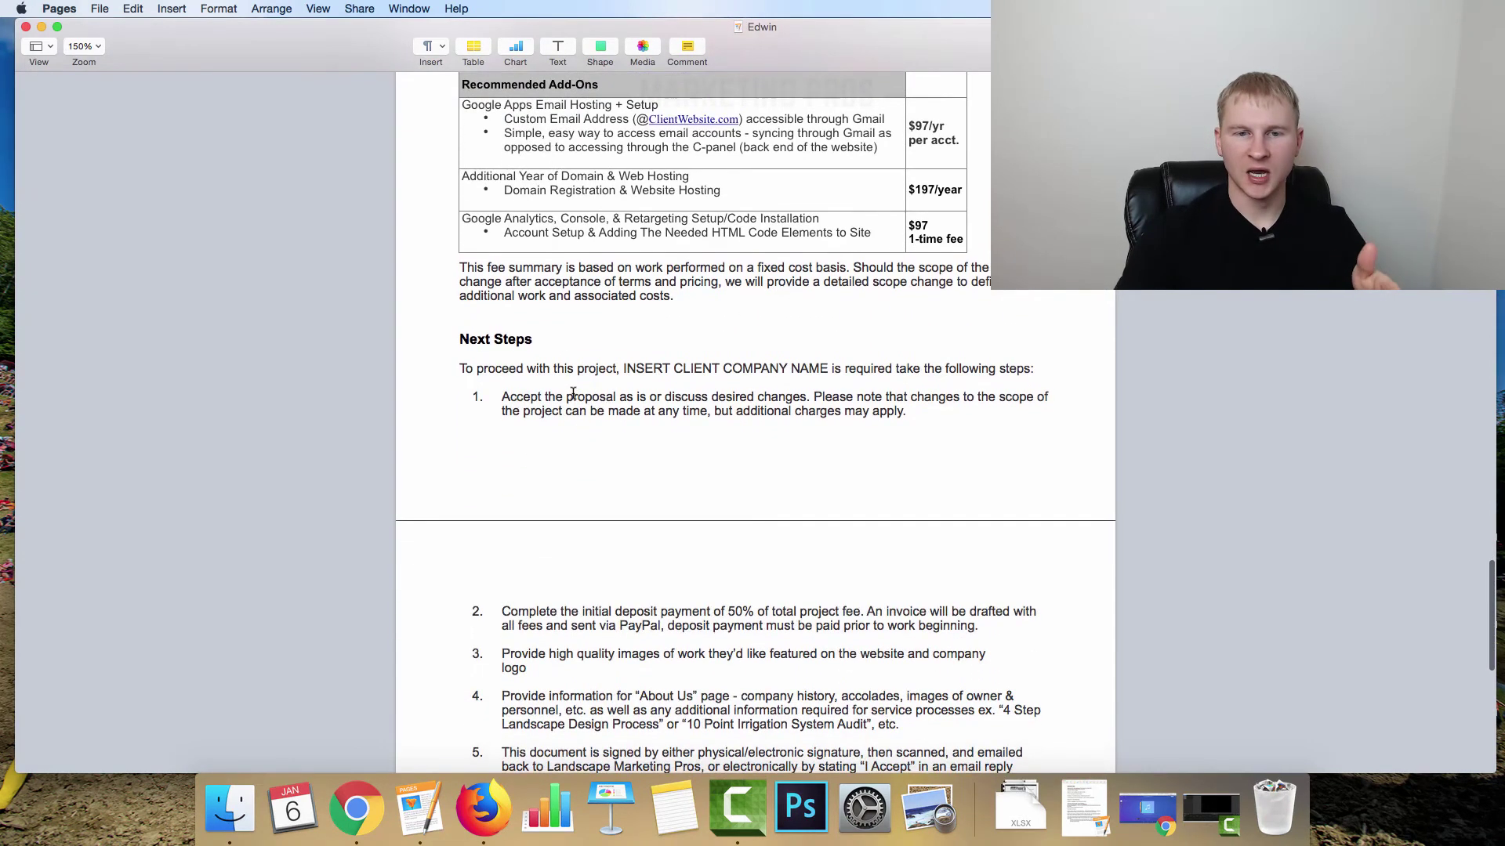
scroll(674, 322, "down", 4)
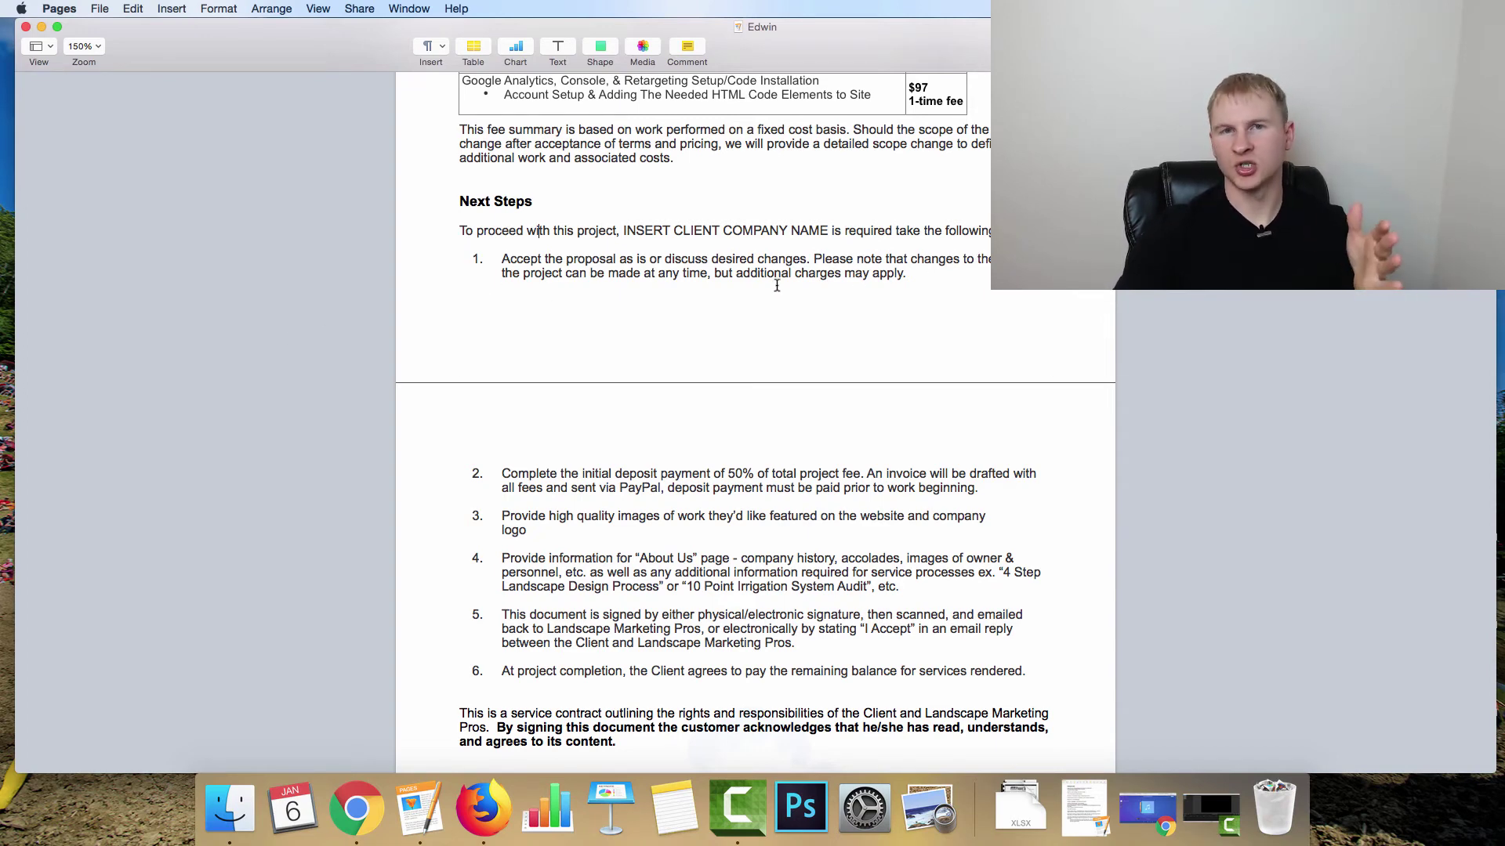
scroll(776, 284, "down", 3)
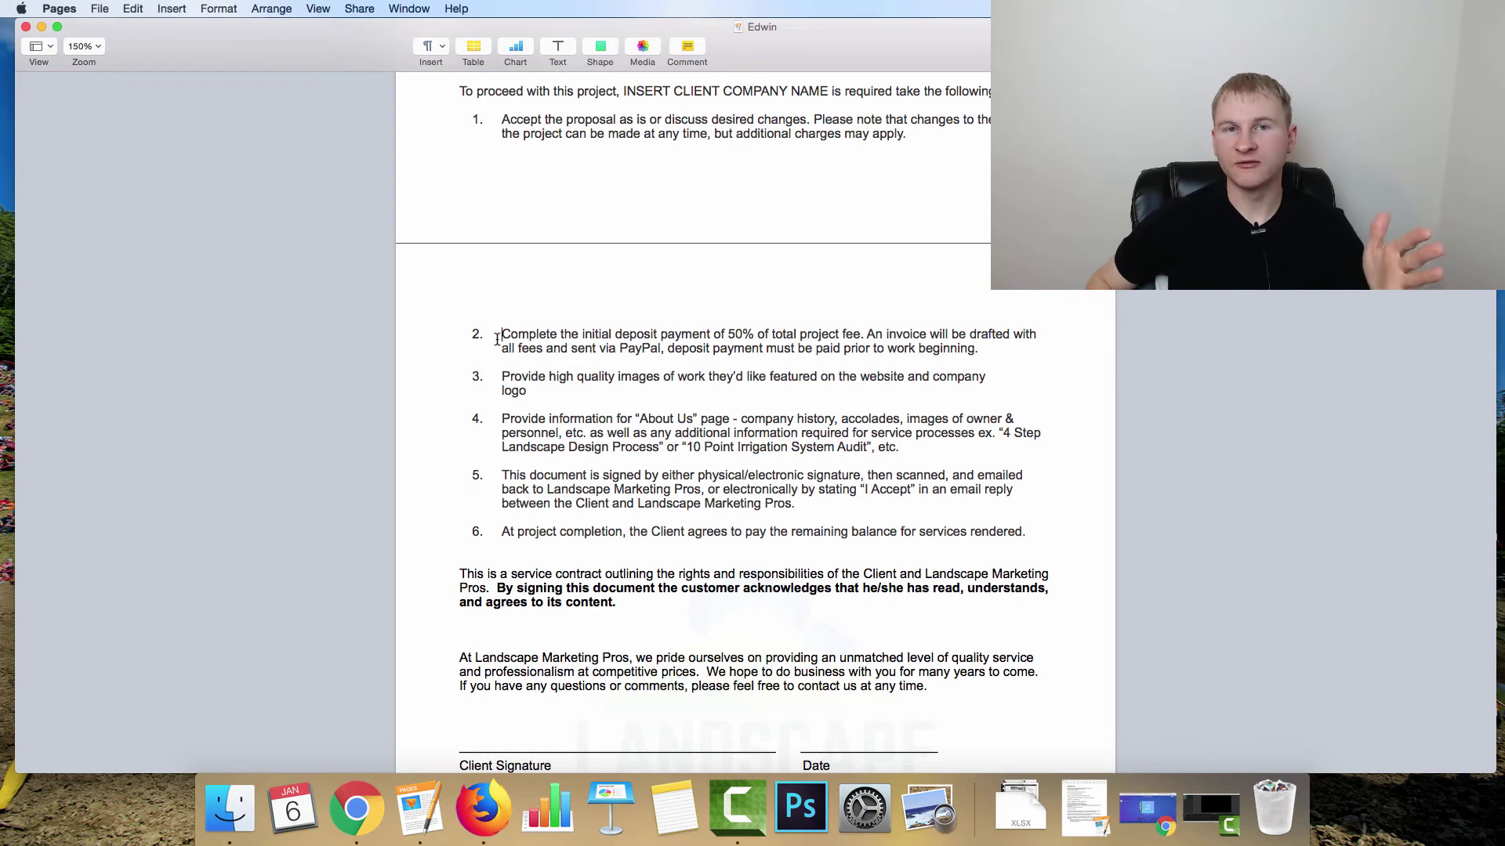
scroll(506, 333, "down", 1)
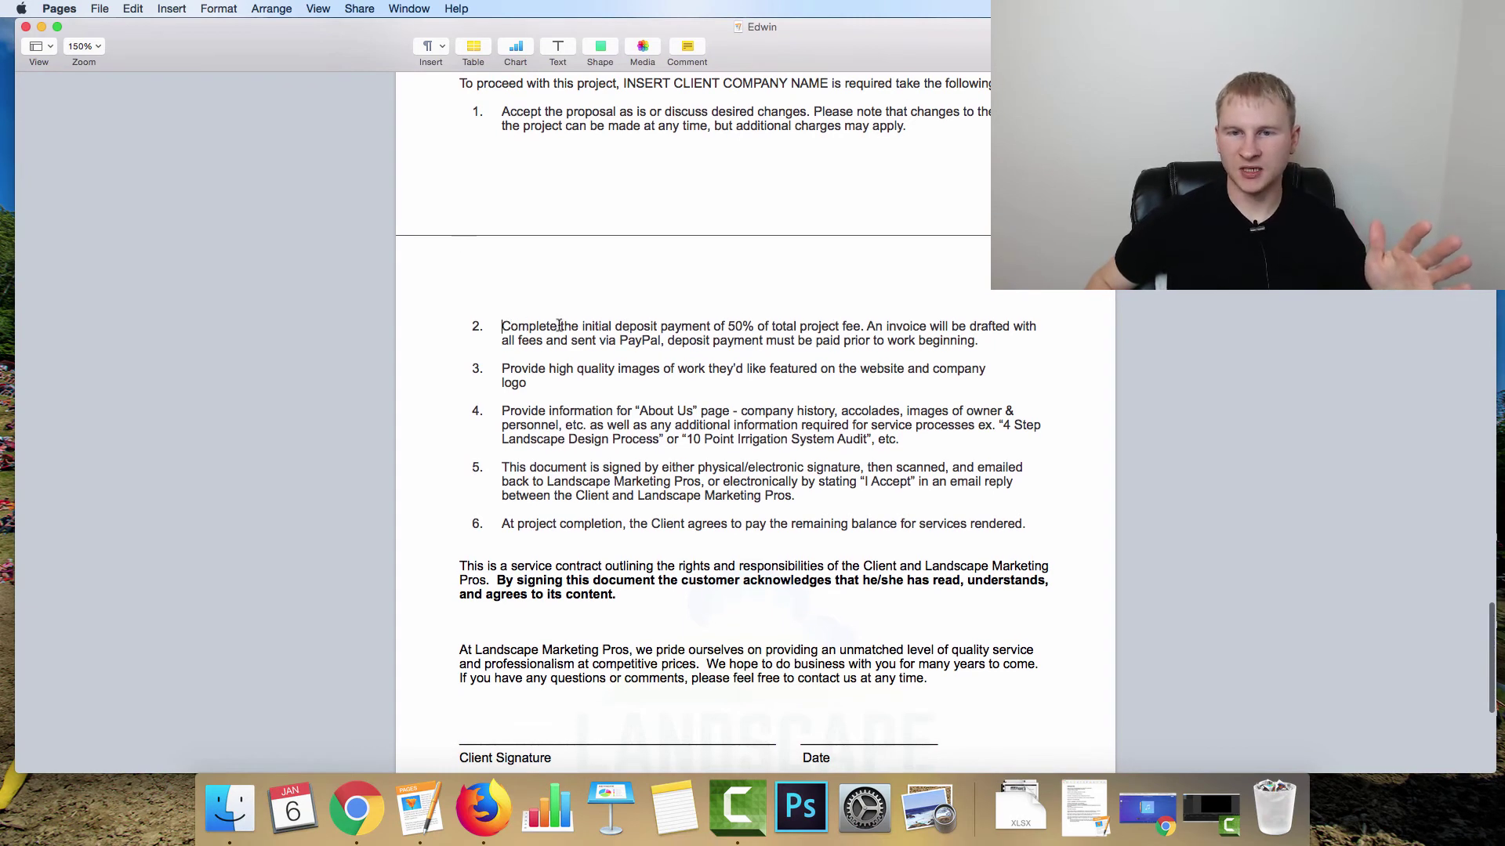
scroll(474, 328, "down", 5)
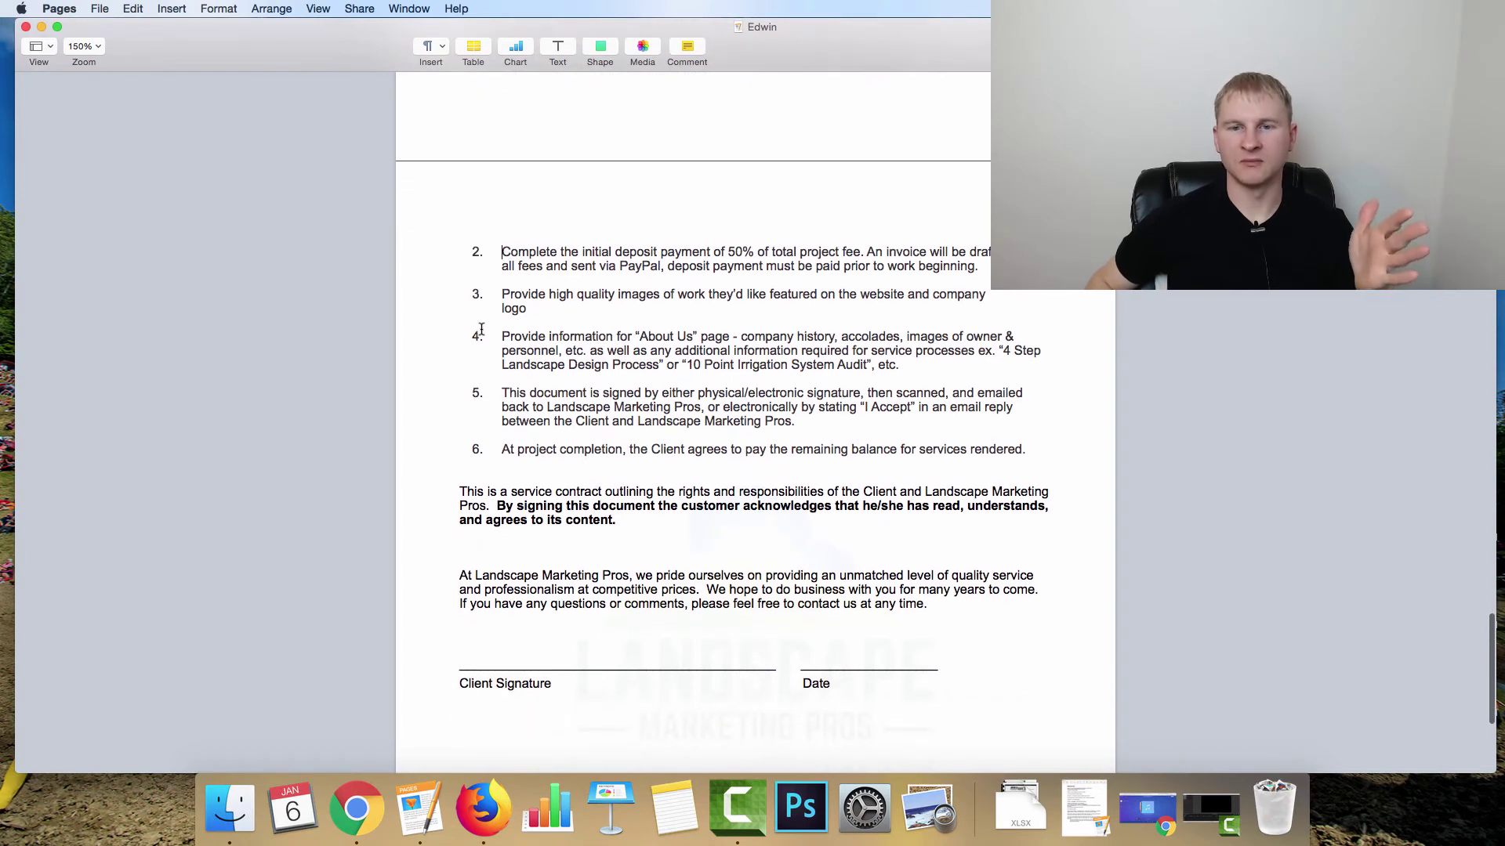
scroll(481, 329, "down", 3)
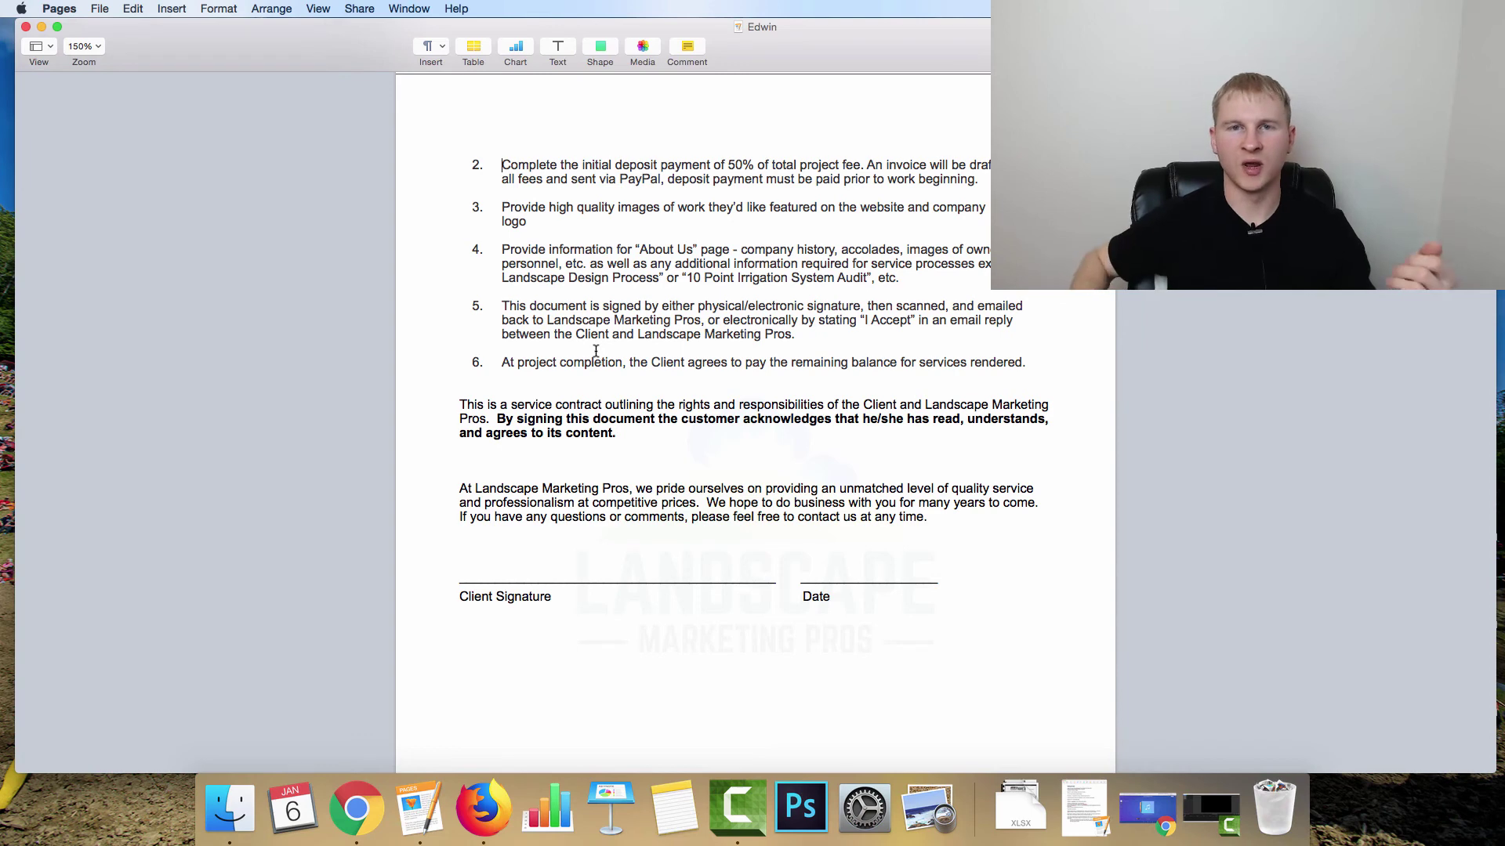
scroll(609, 360, "down", 1)
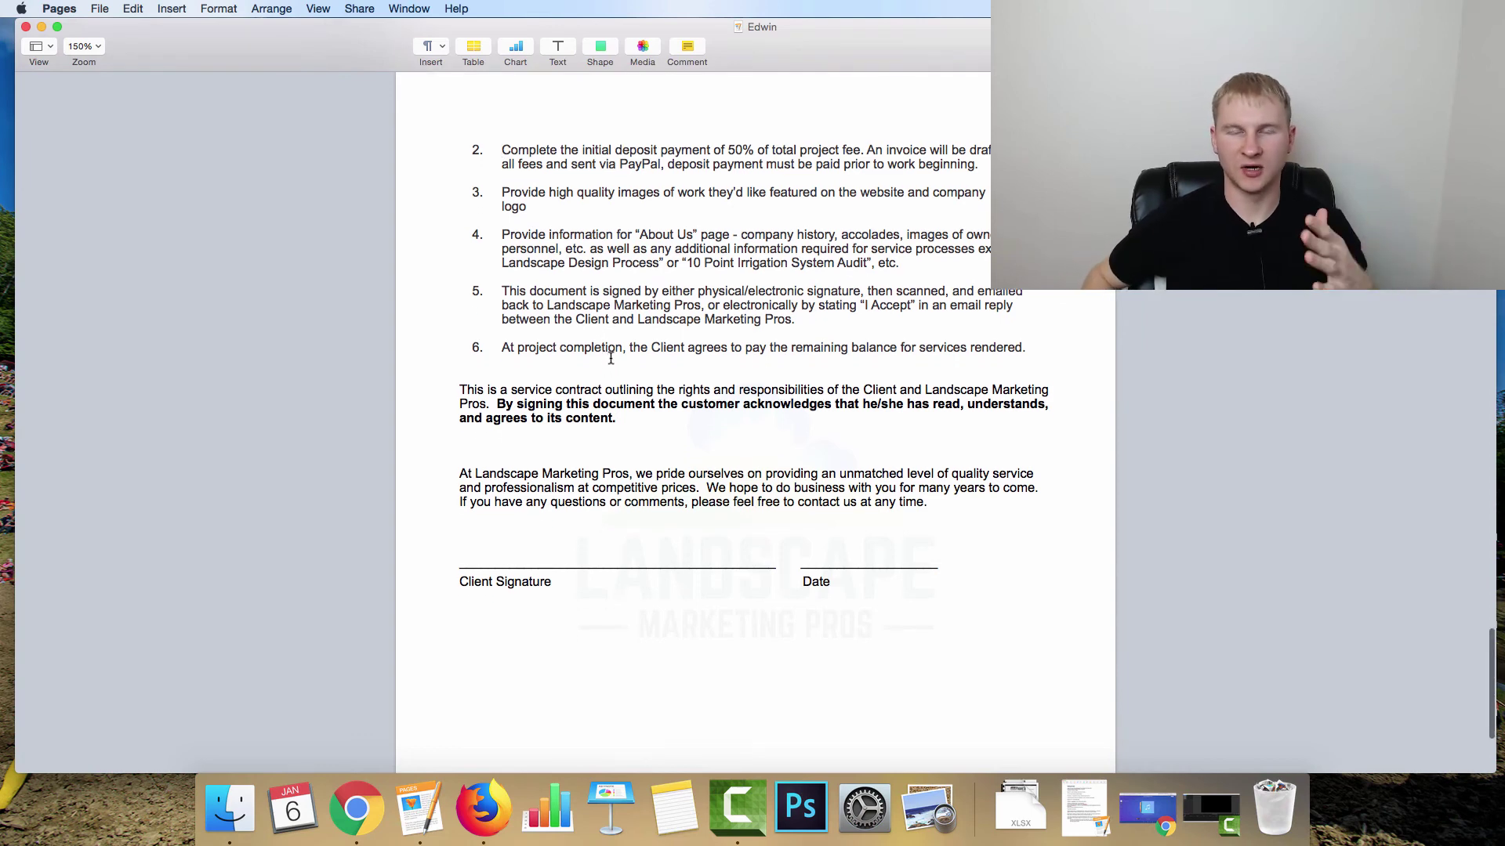
scroll(610, 358, "down", 3)
scroll(555, 304, "down", 2)
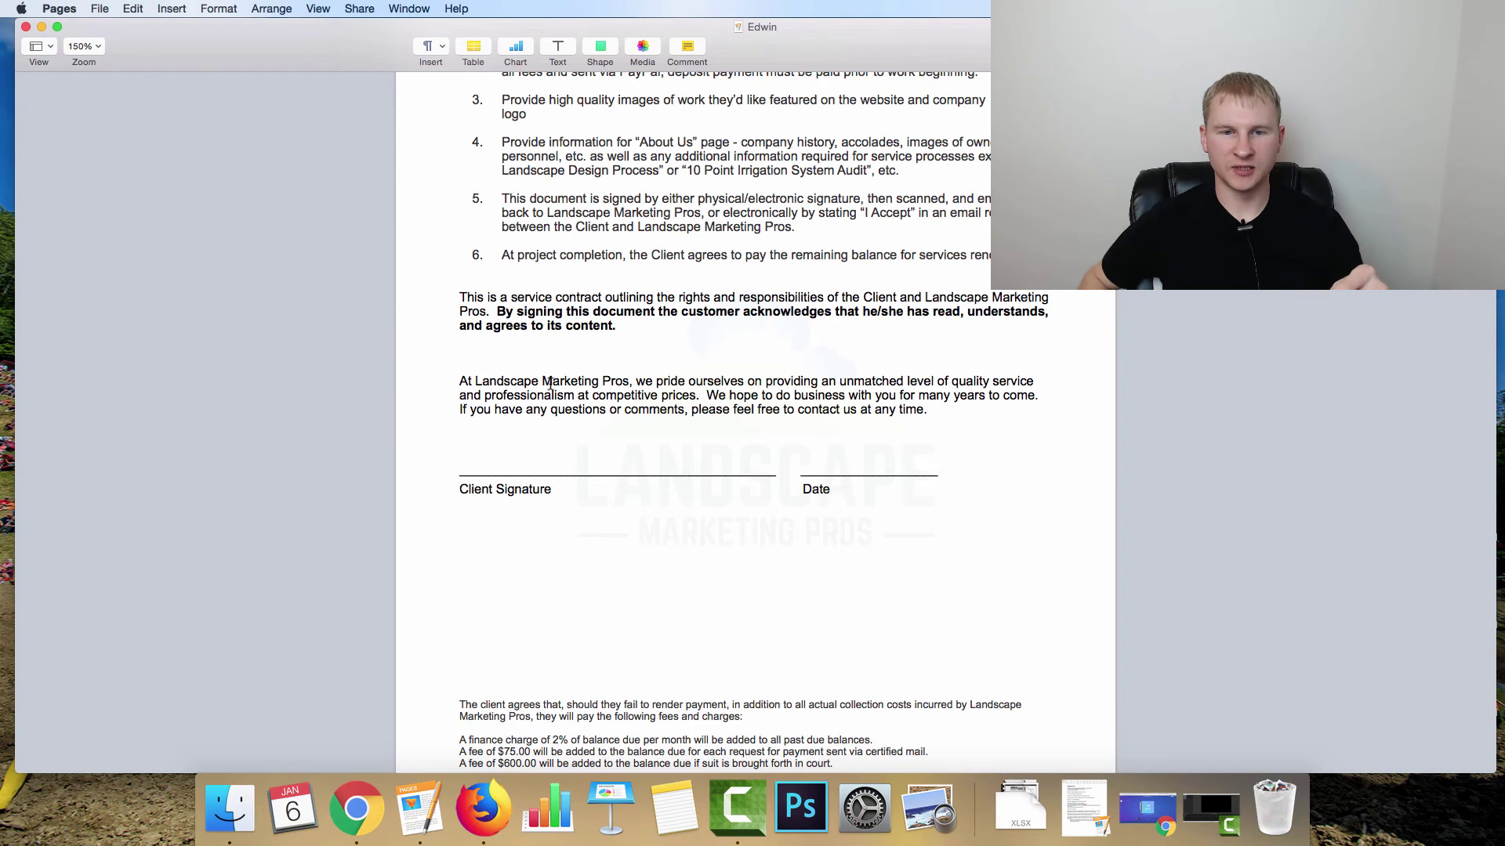
Step: Scroll back up to the first page, the cover with the placeholder company-name title
scroll(658, 425, "down", 3)
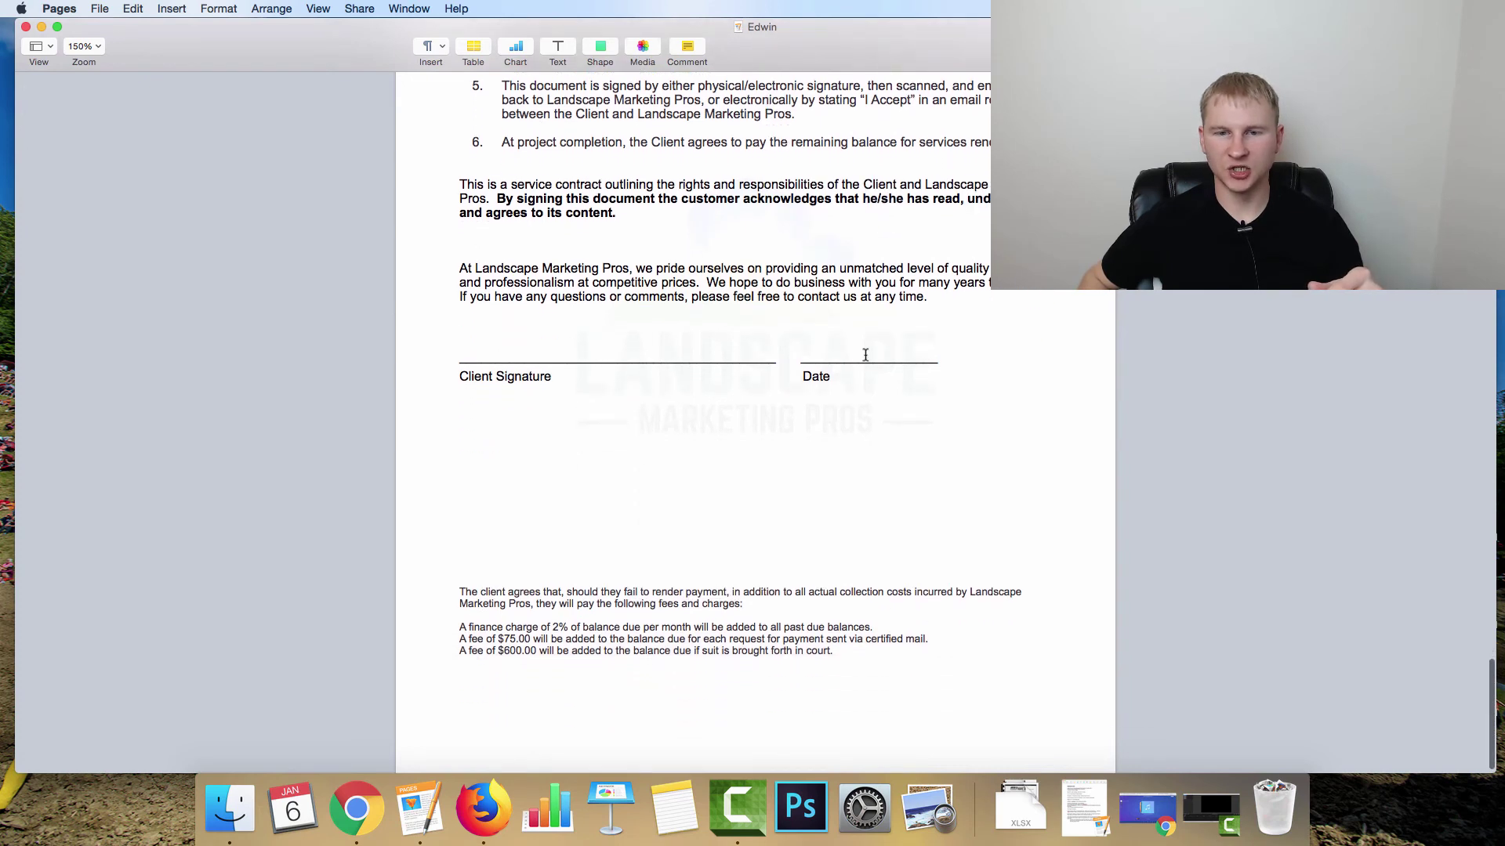
scroll(509, 540, "down", 1)
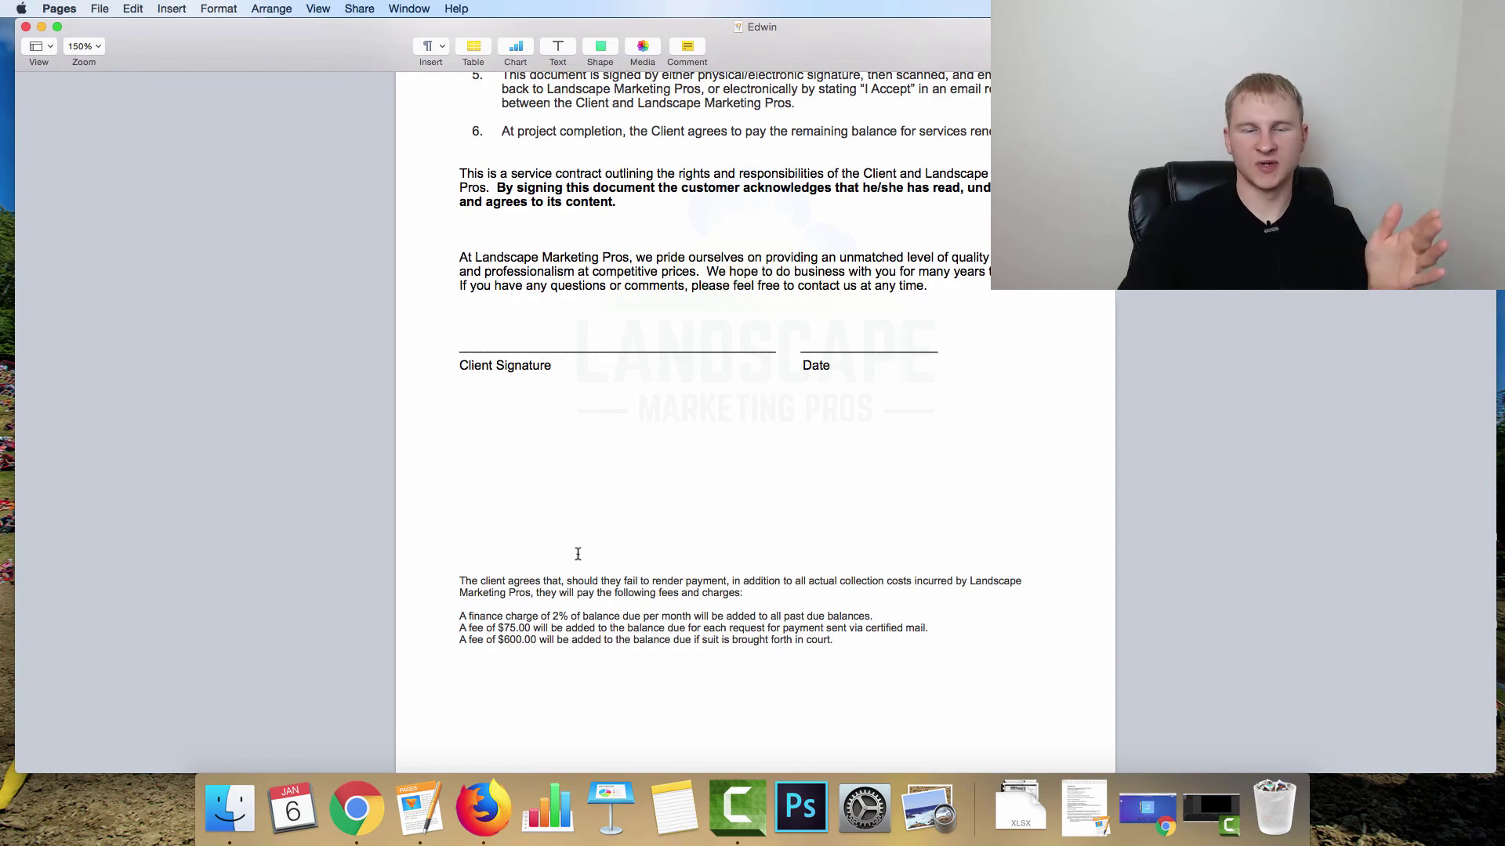
scroll(578, 554, "up", 10)
scroll(627, 587, "up", 10)
scroll(528, 537, "up", 10)
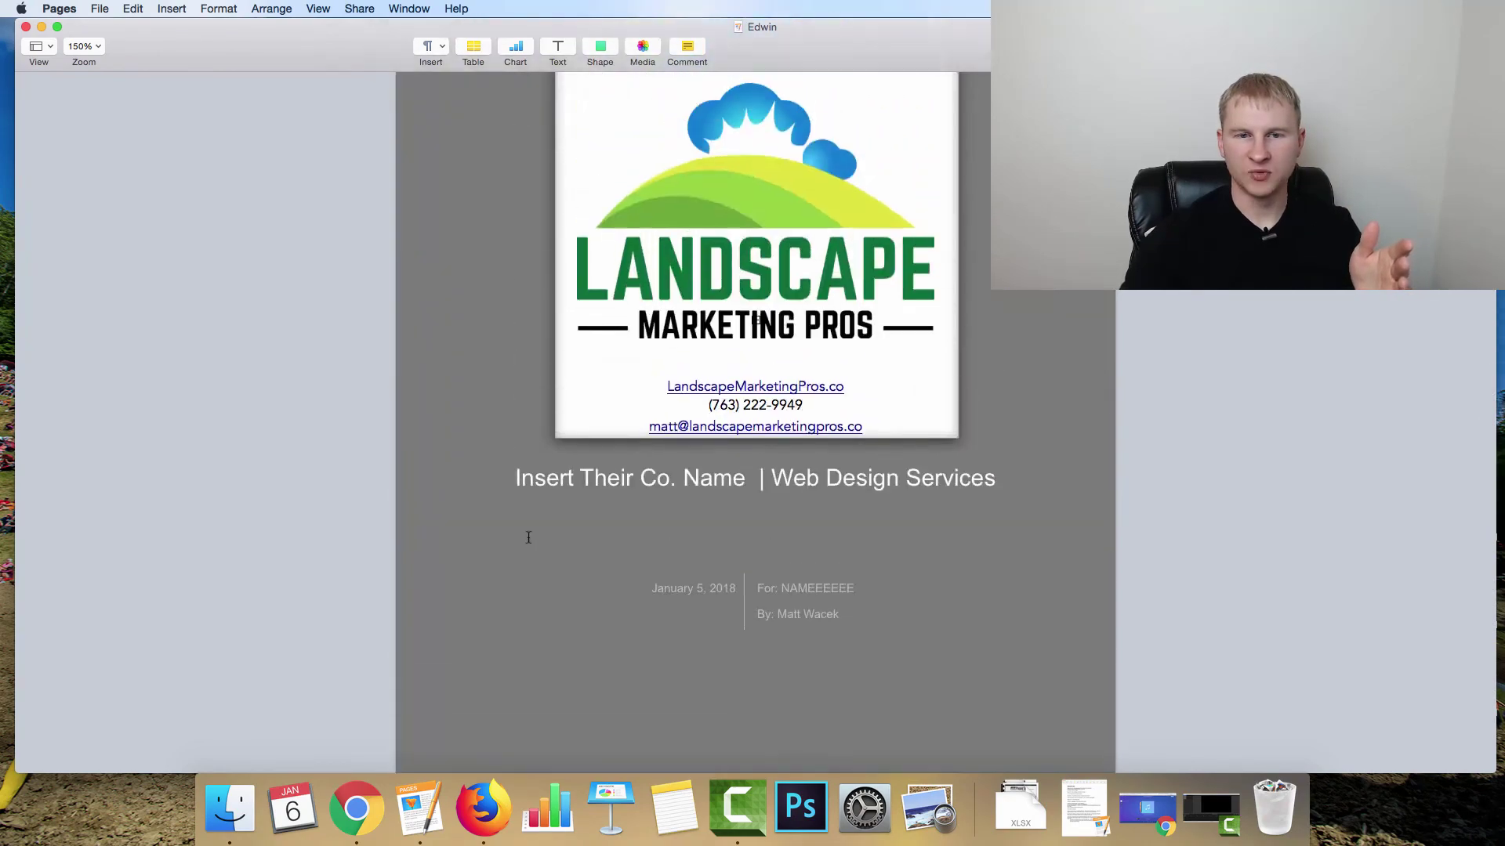